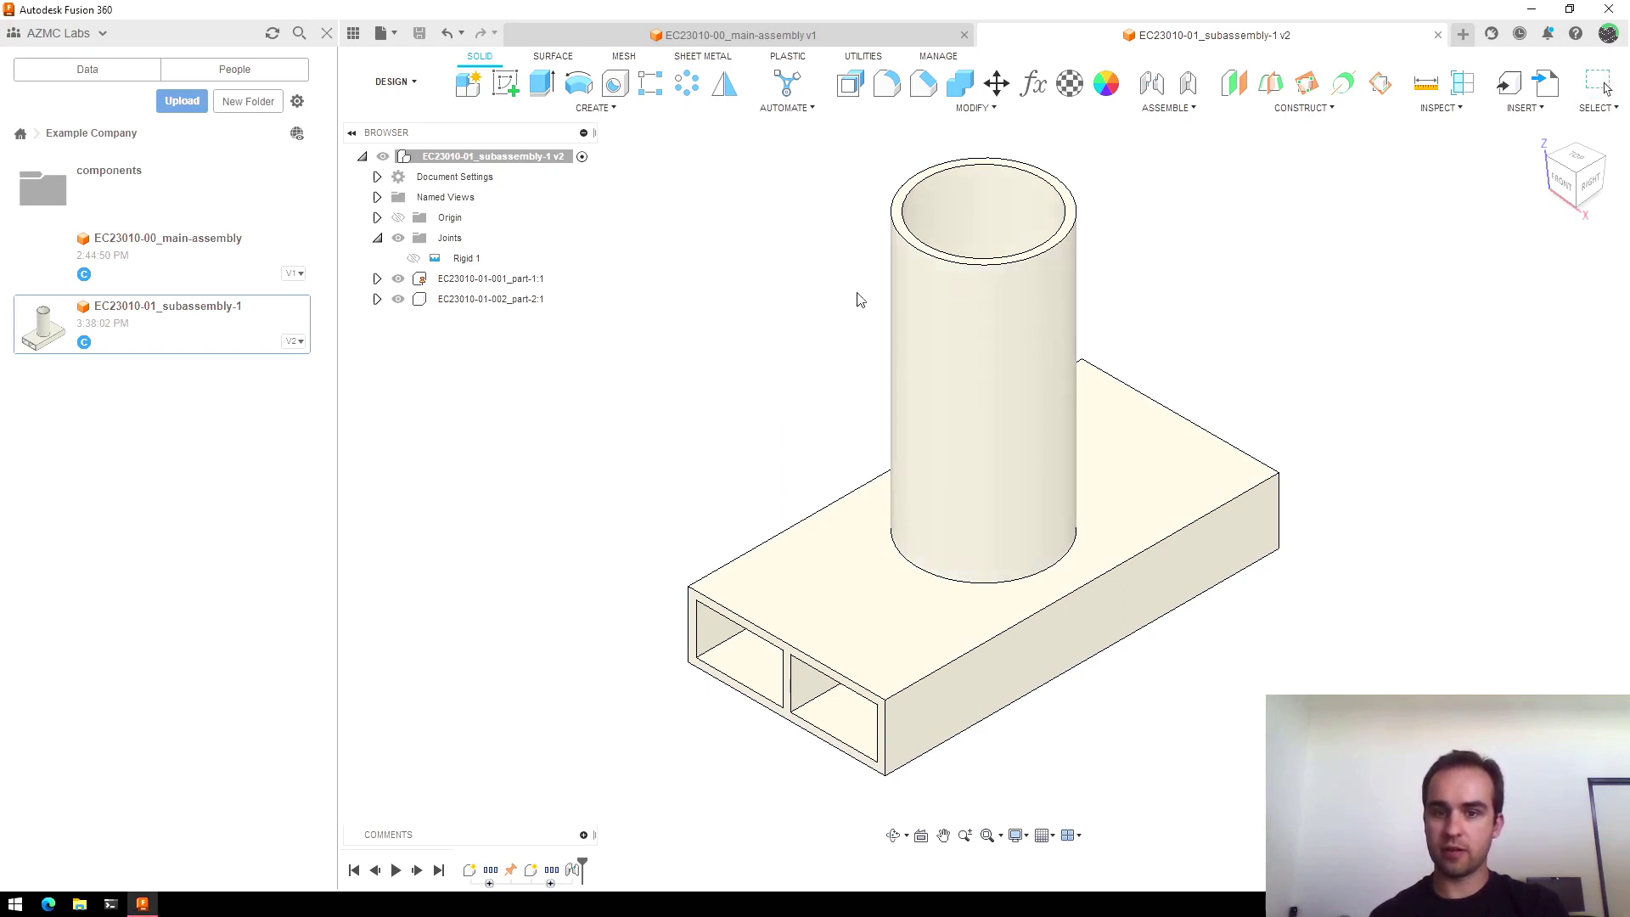
Step: Switch to the empty EC23010-00_main-assembly design and open the components folder in the Data Panel
{"action": "key", "text": "Escape"}
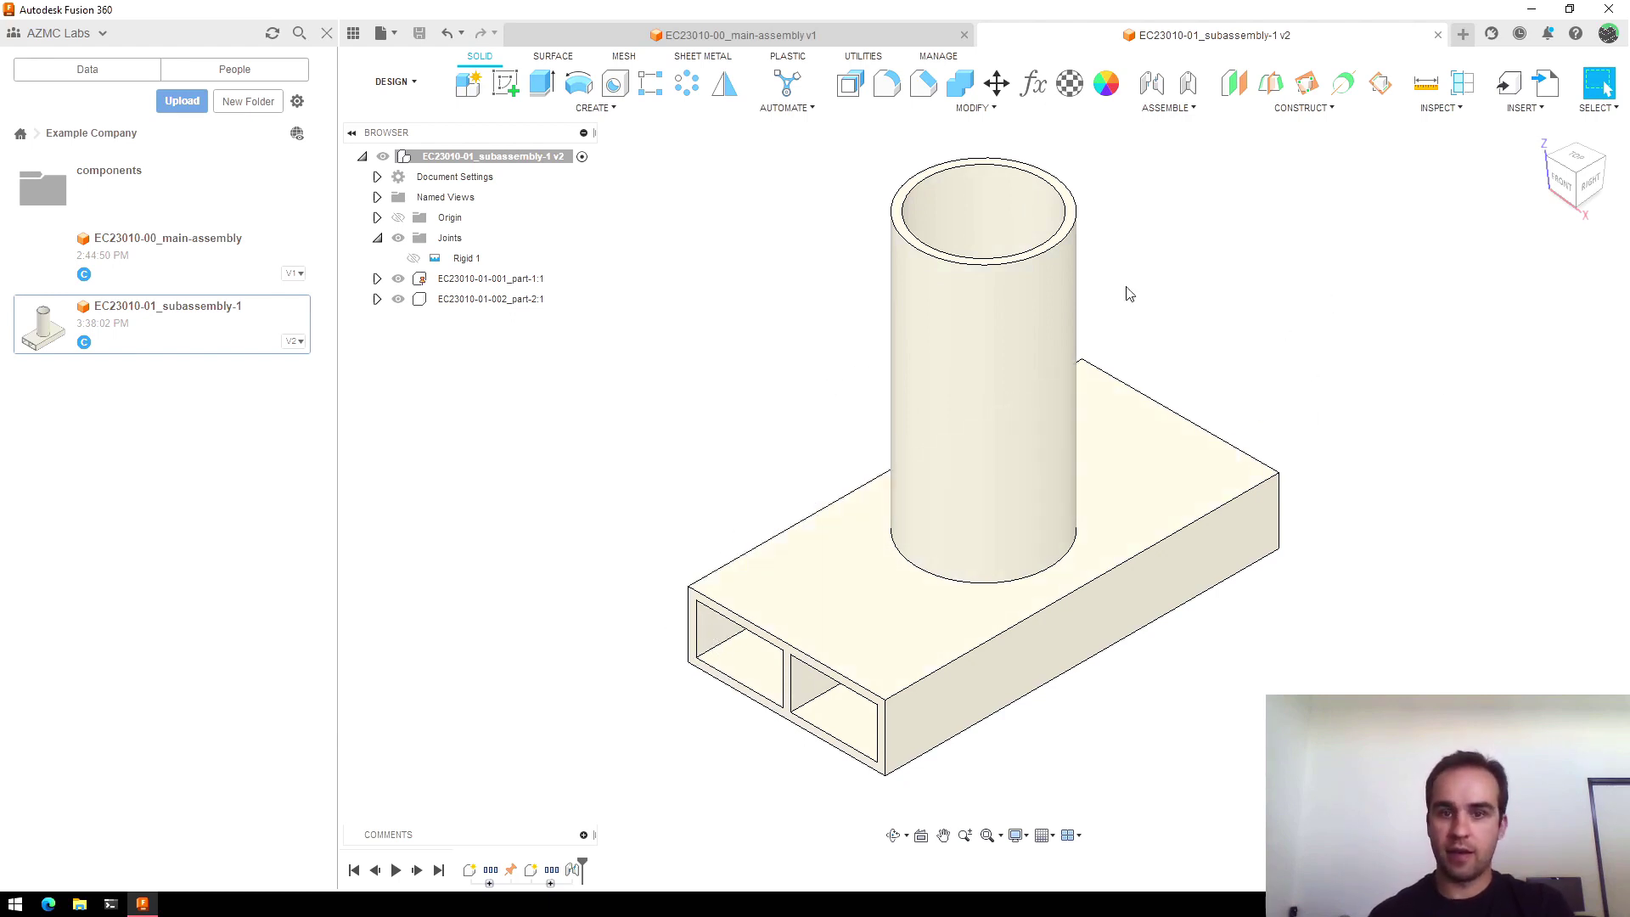
{"action": "left_click", "coordinate": [798, 38]}
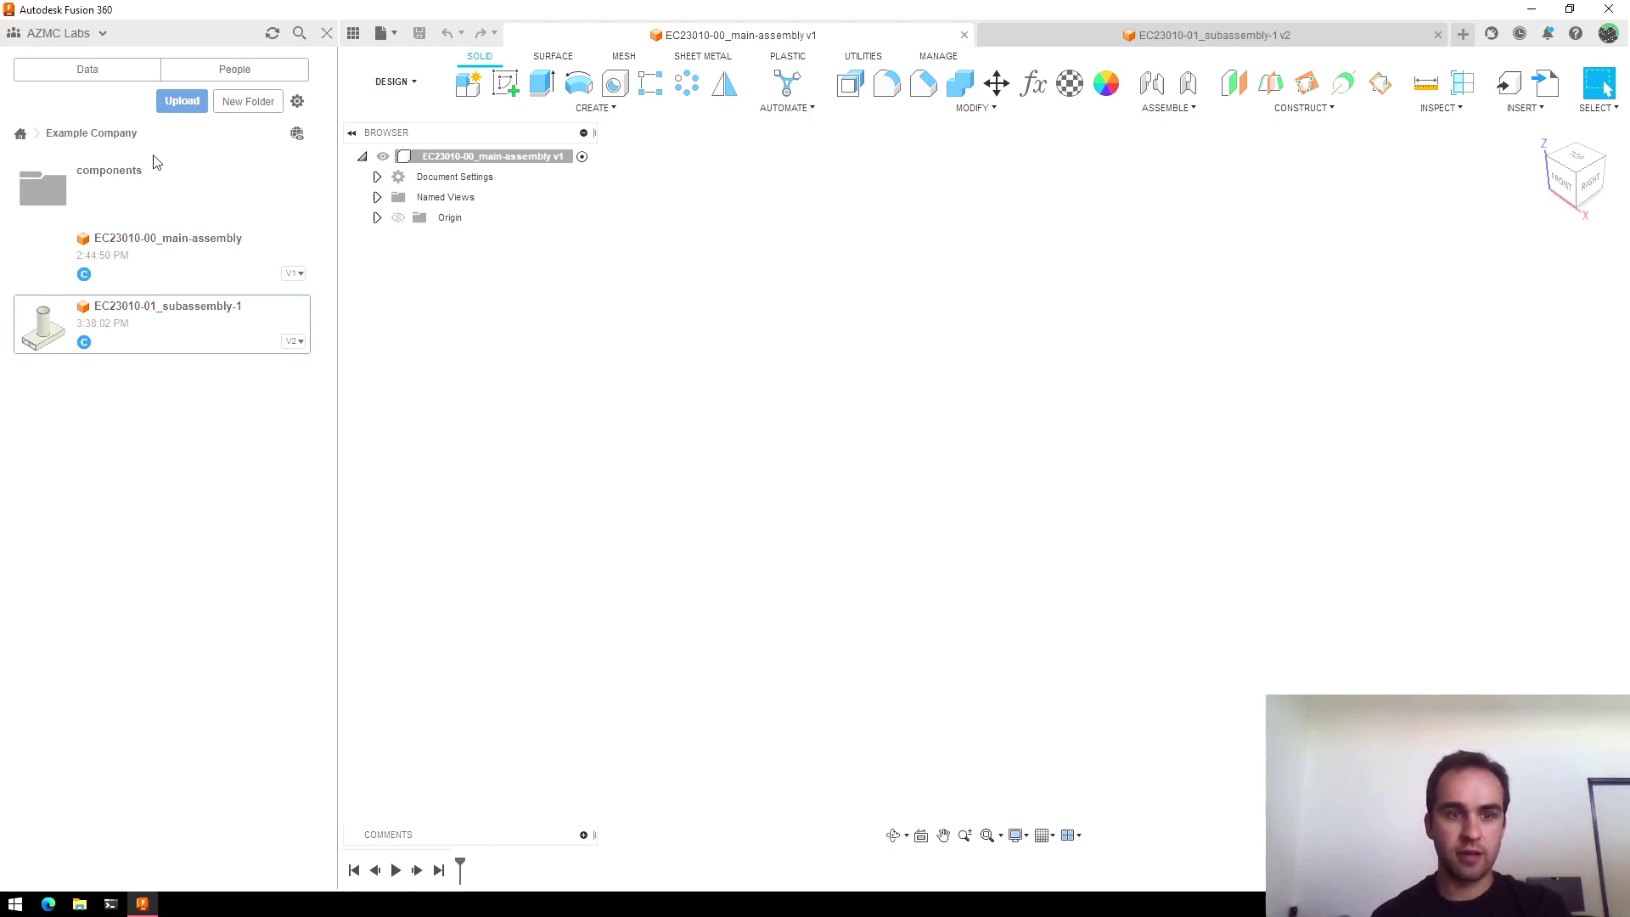
{"action": "double_click", "coordinate": [119, 201]}
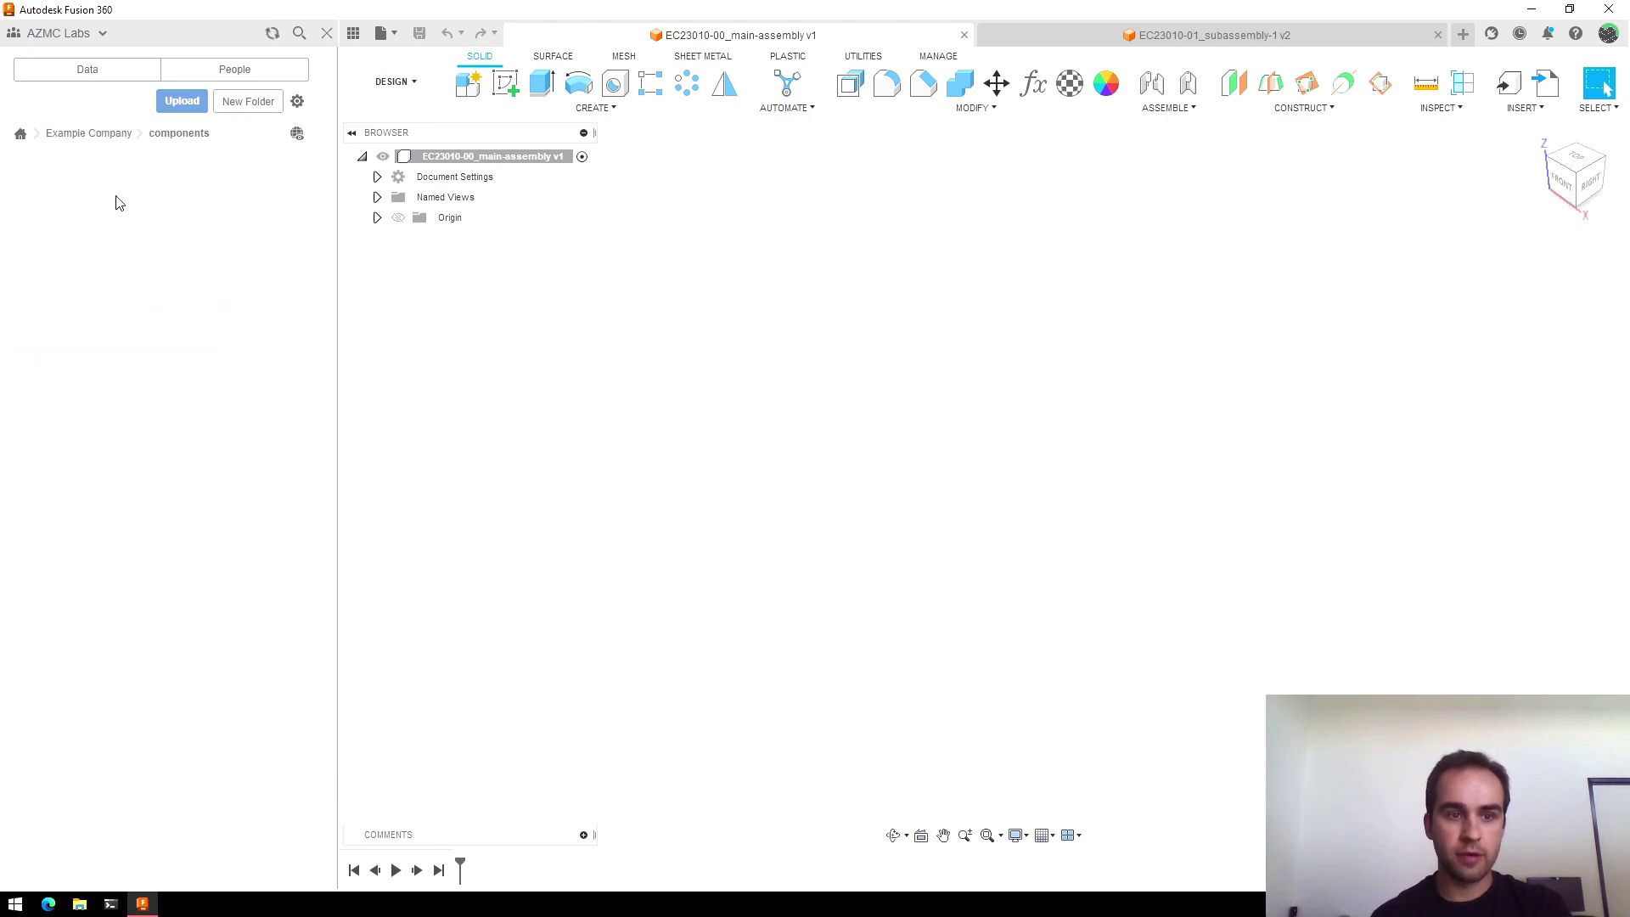
Step: Upload 638390.STEP into the components folder, then go back to the Example Company project
{"action": "left_click", "coordinate": [180, 102]}
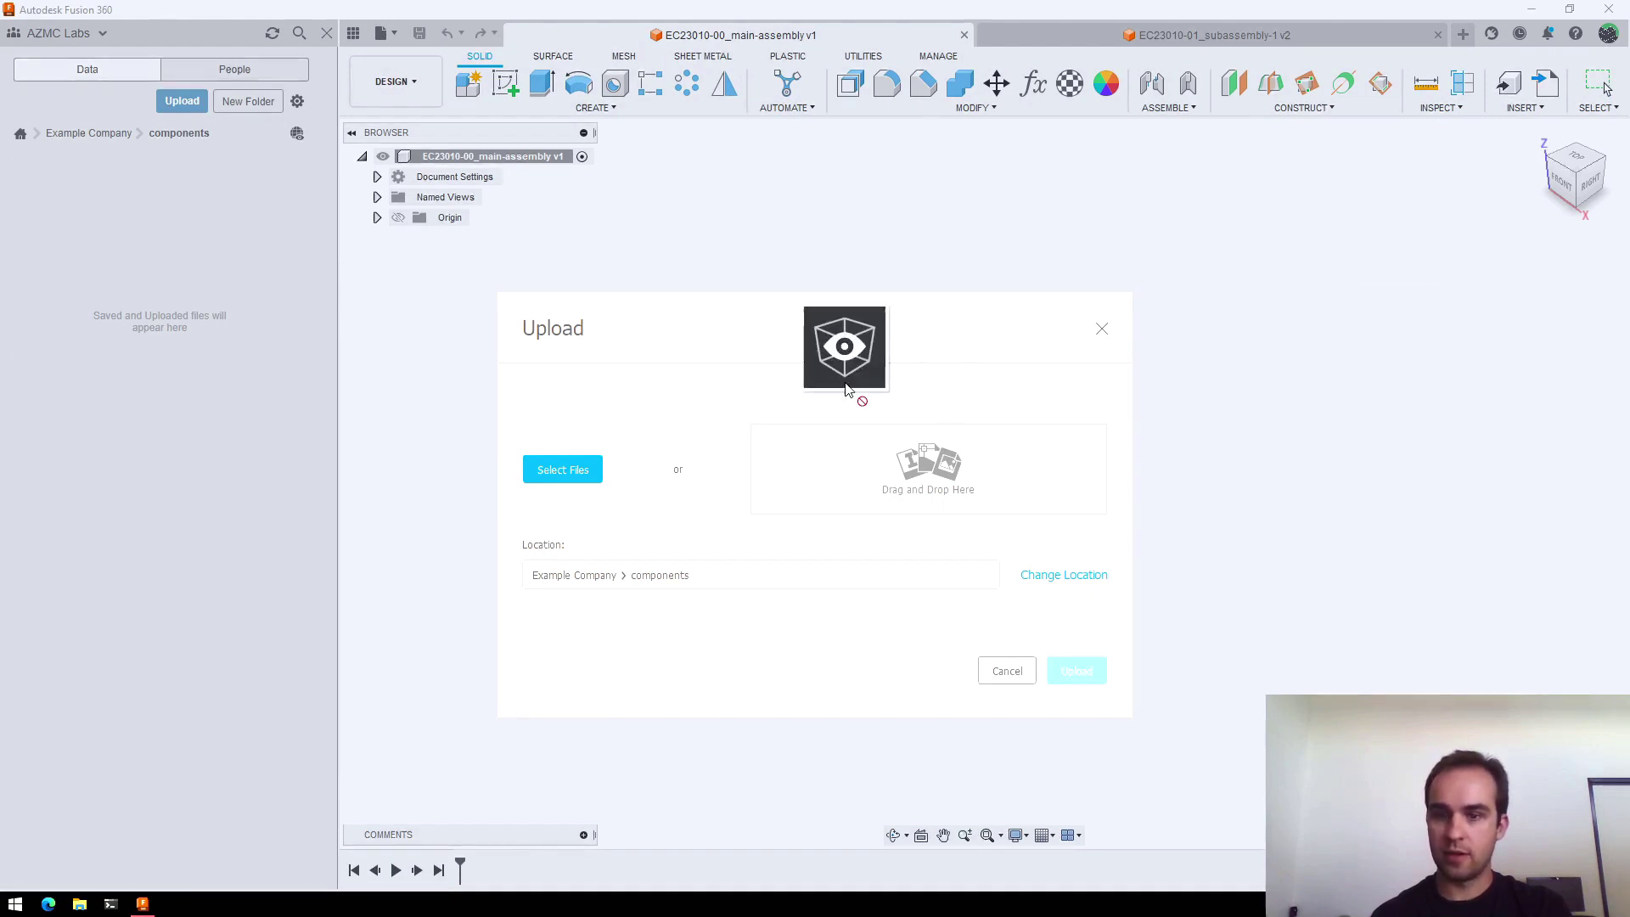
{"action": "left_click_drag", "start_coordinate": [855, 389], "coordinate": [908, 478]}
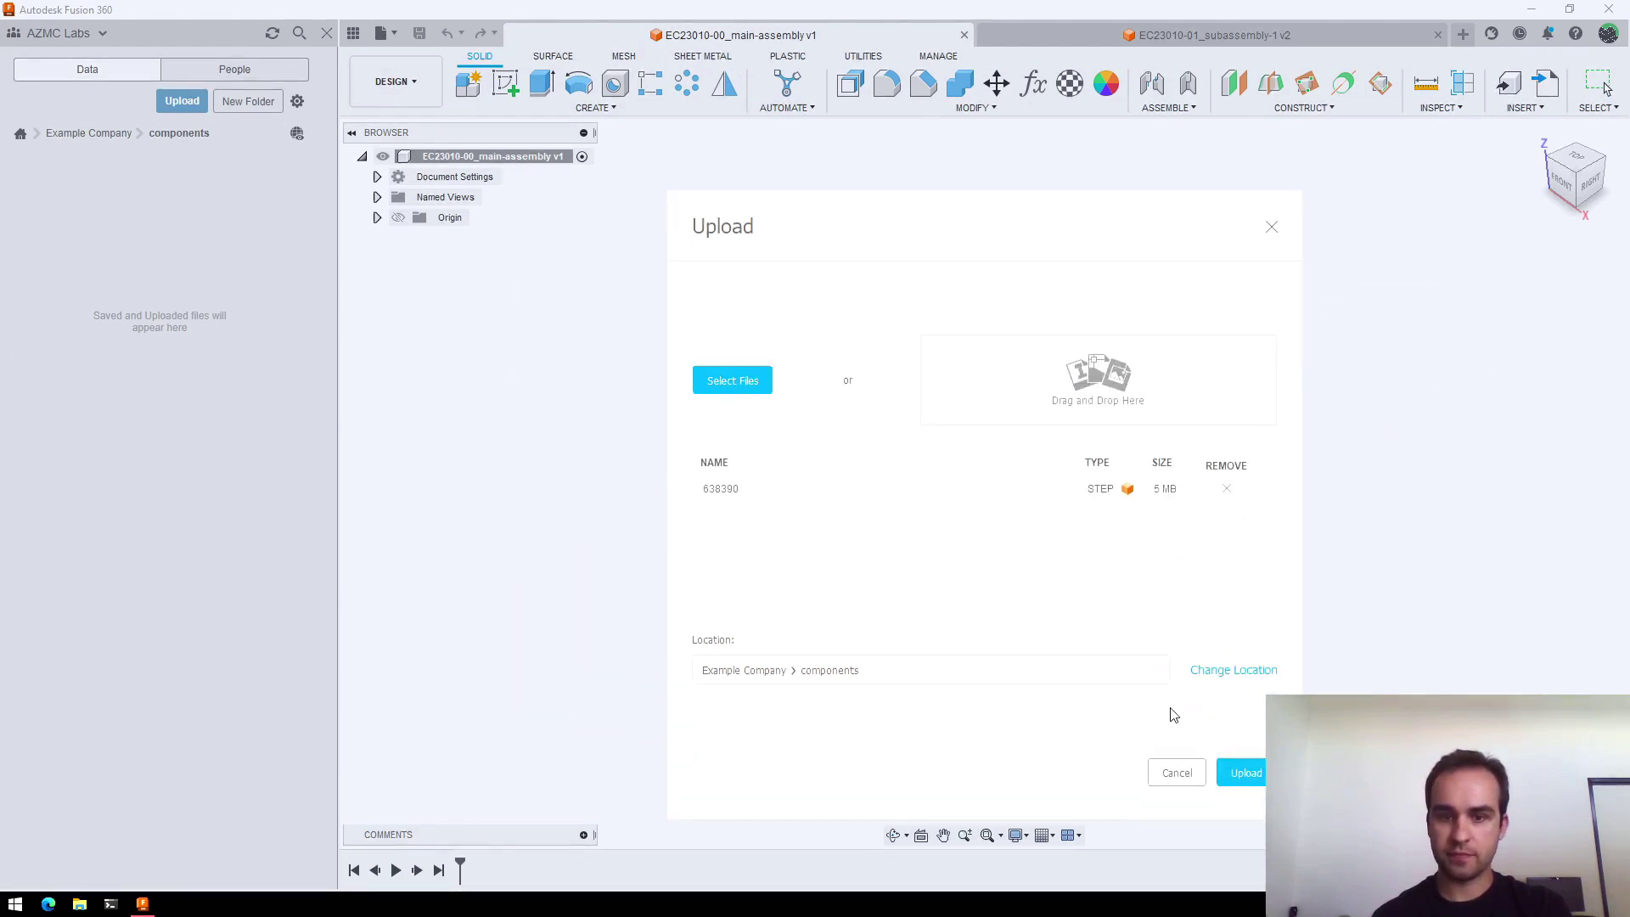
{"action": "left_click", "coordinate": [1244, 772]}
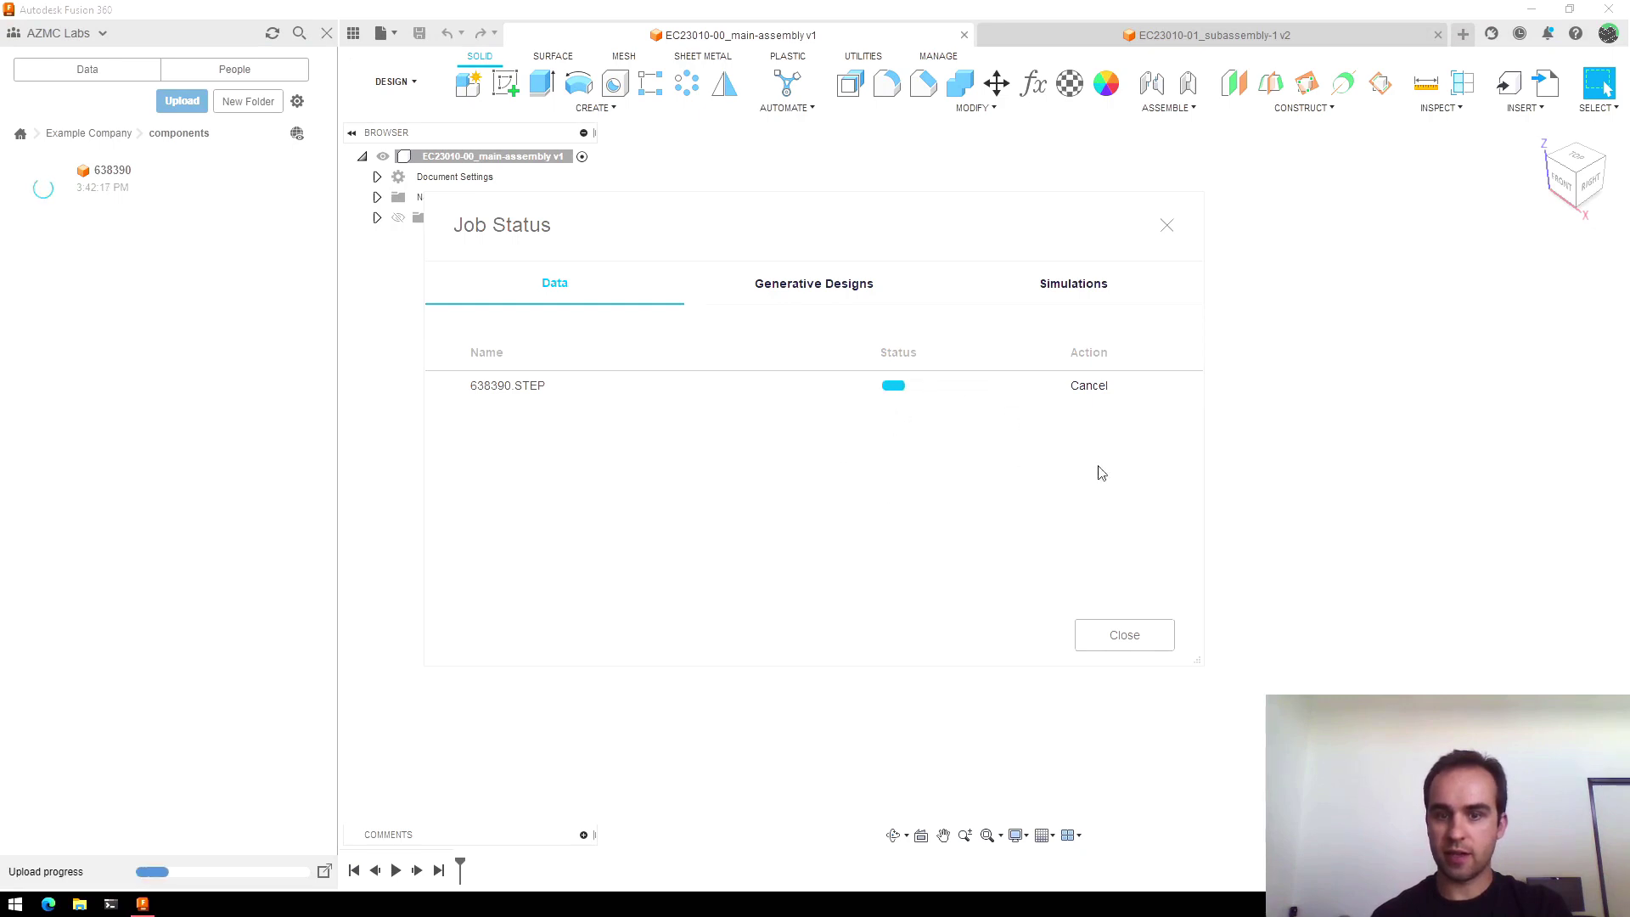
{"action": "left_click", "coordinate": [1127, 635]}
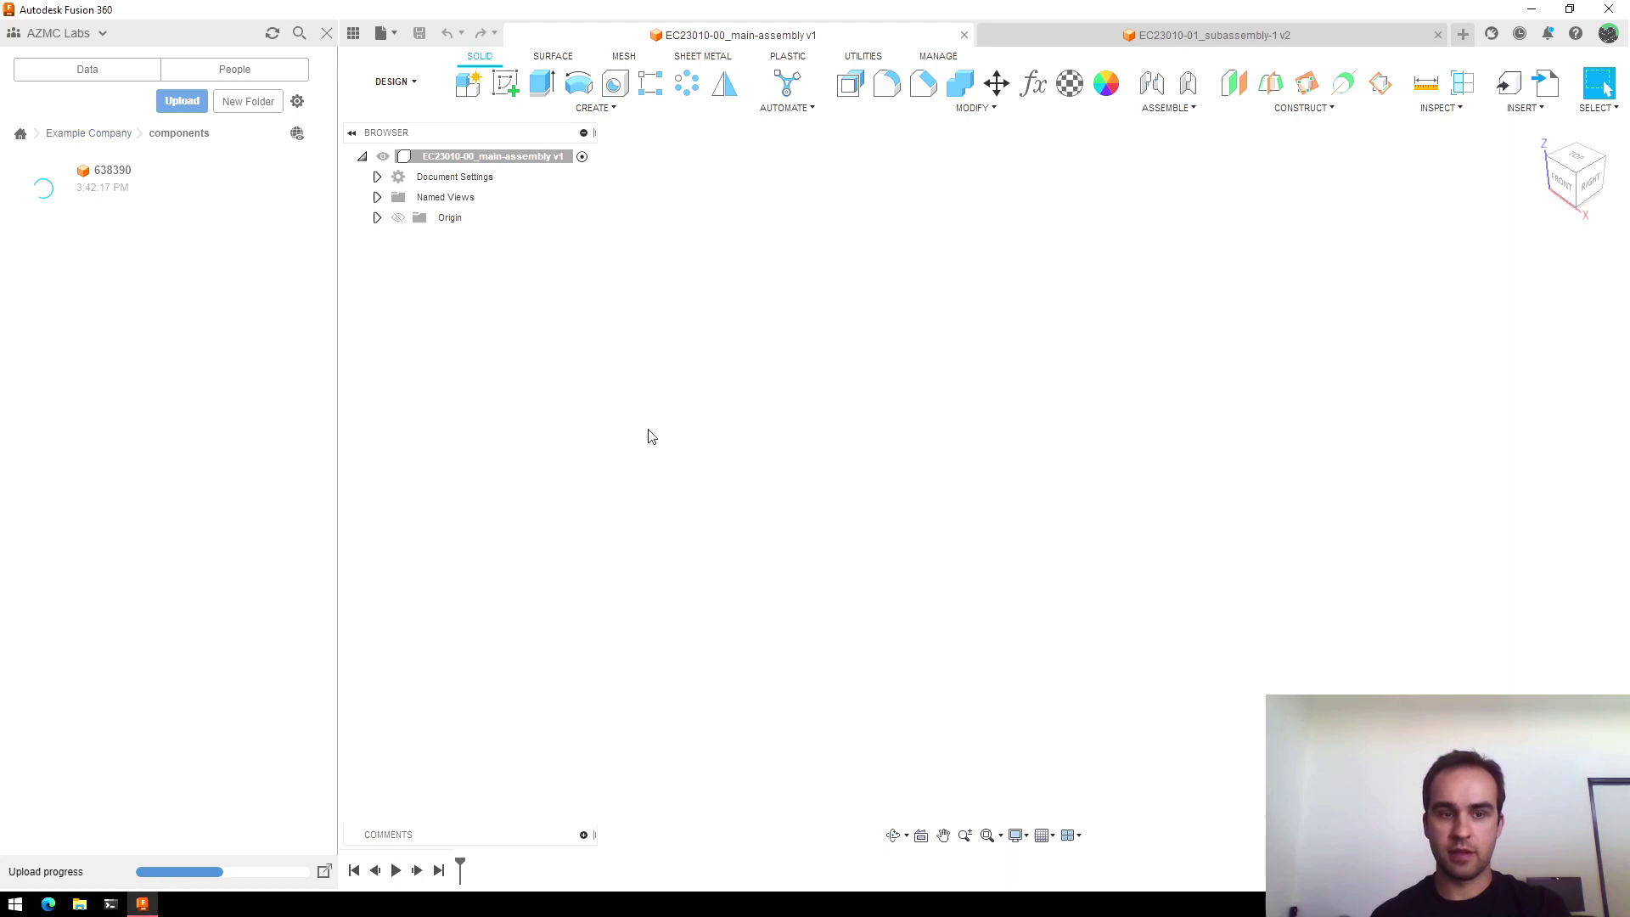
{"action": "left_click", "coordinate": [77, 134]}
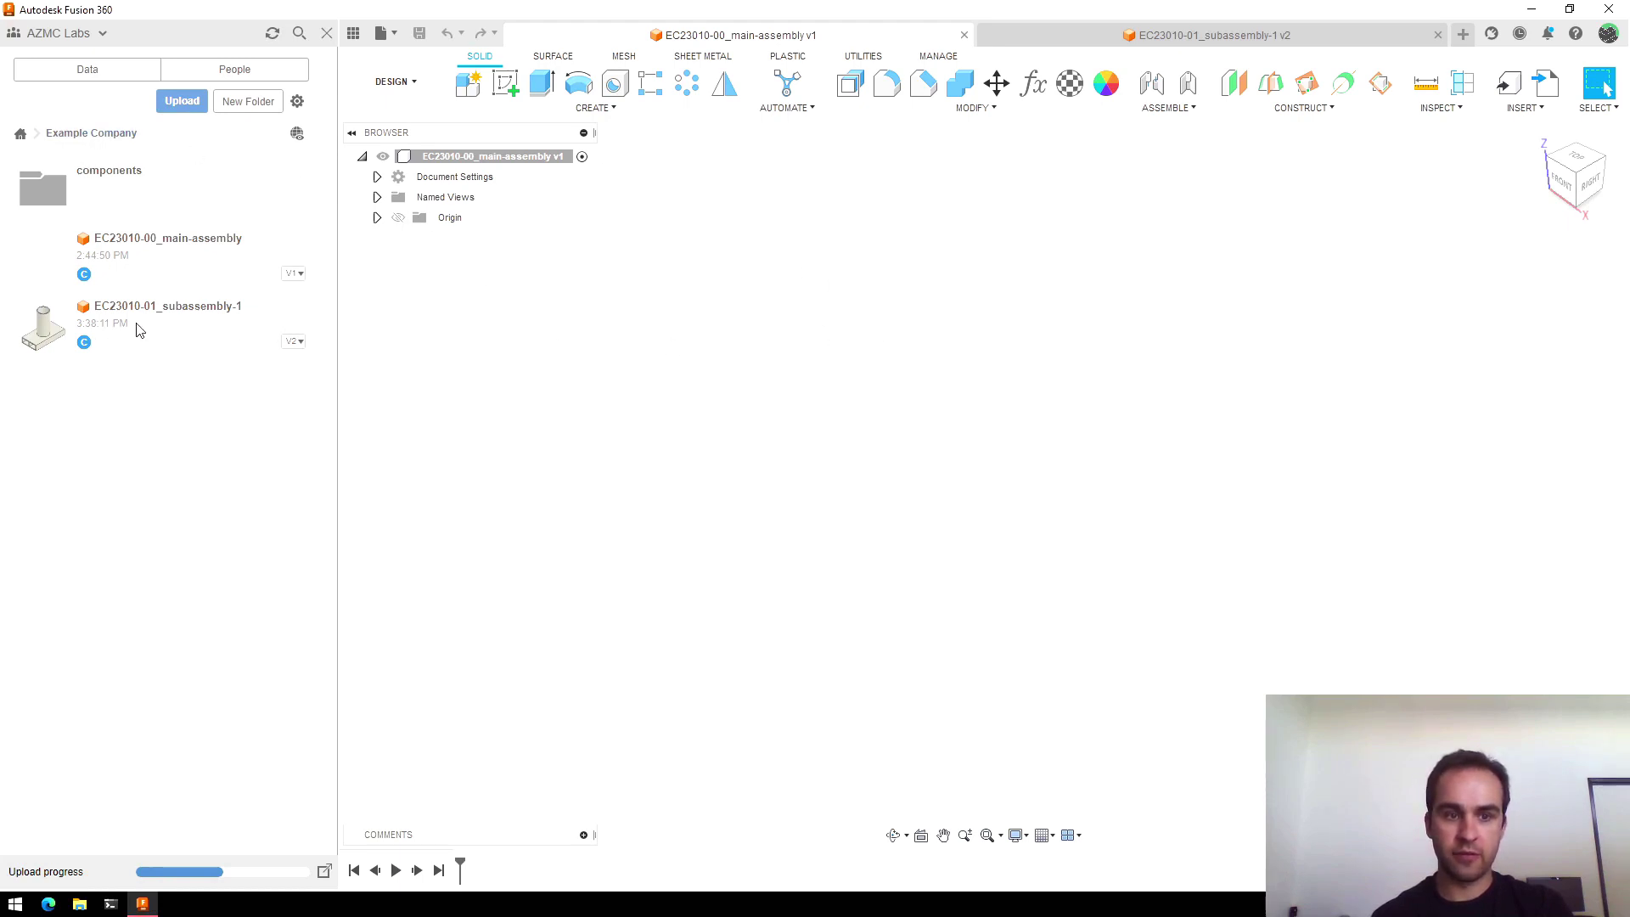
Step: Insert EC23010-01_subassembly-1 into the main assembly, keeping its original position
{"action": "left_click_drag", "start_coordinate": [138, 329], "coordinate": [718, 349]}
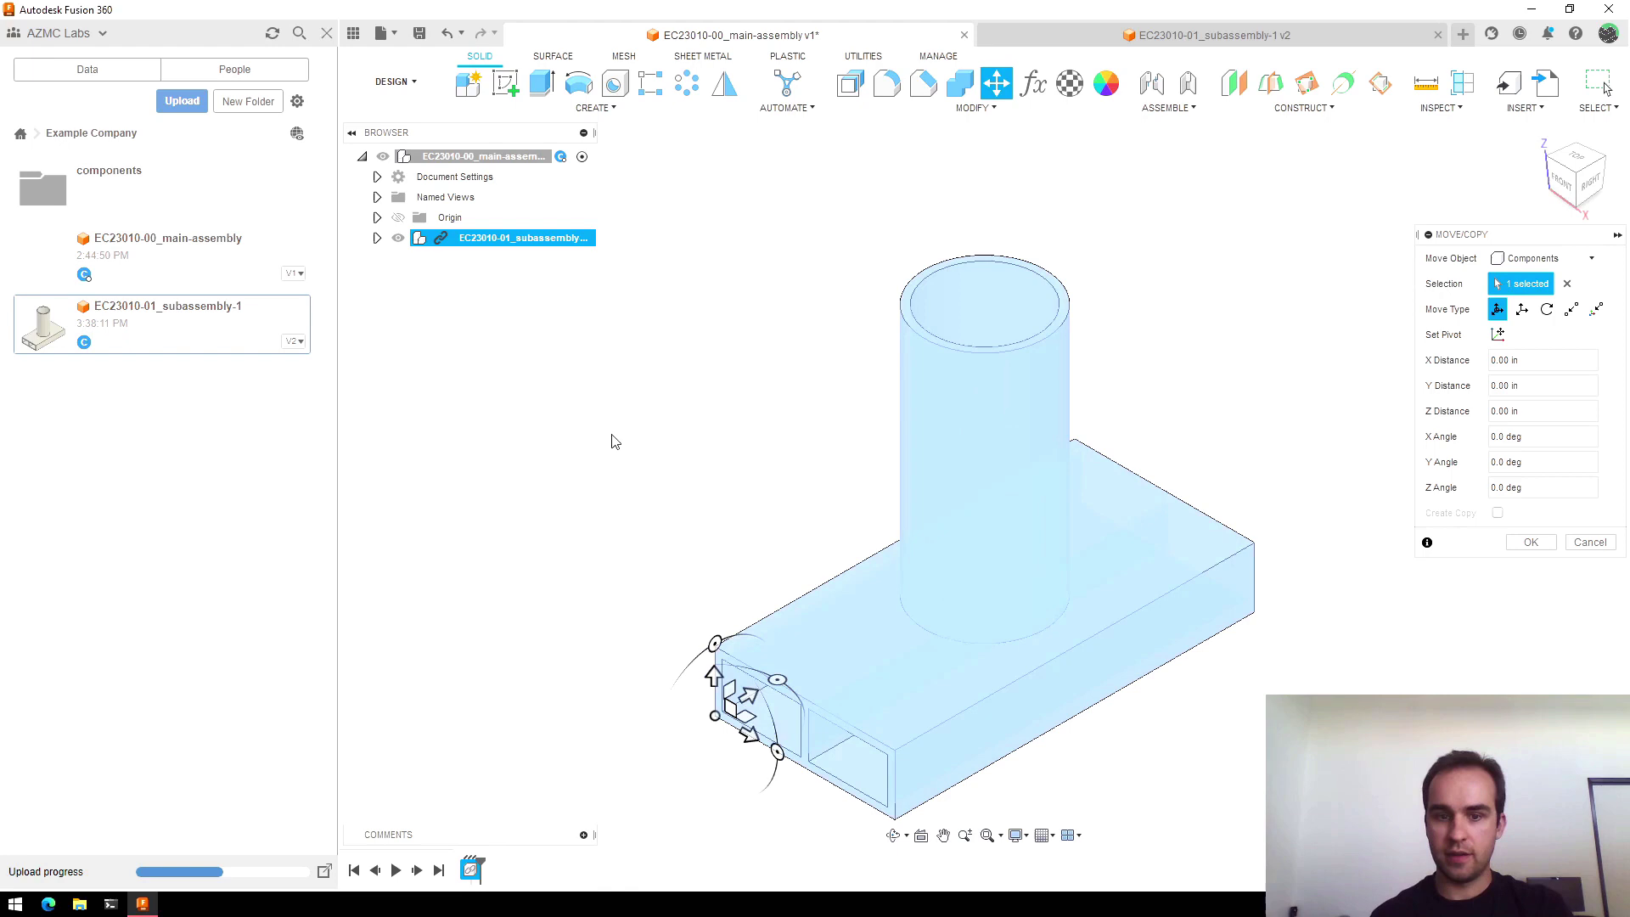
{"action": "scroll", "coordinate": [832, 476], "scroll_direction": "down", "scroll_amount": 2}
{"action": "scroll", "coordinate": [968, 687], "scroll_direction": "up", "scroll_amount": 2}
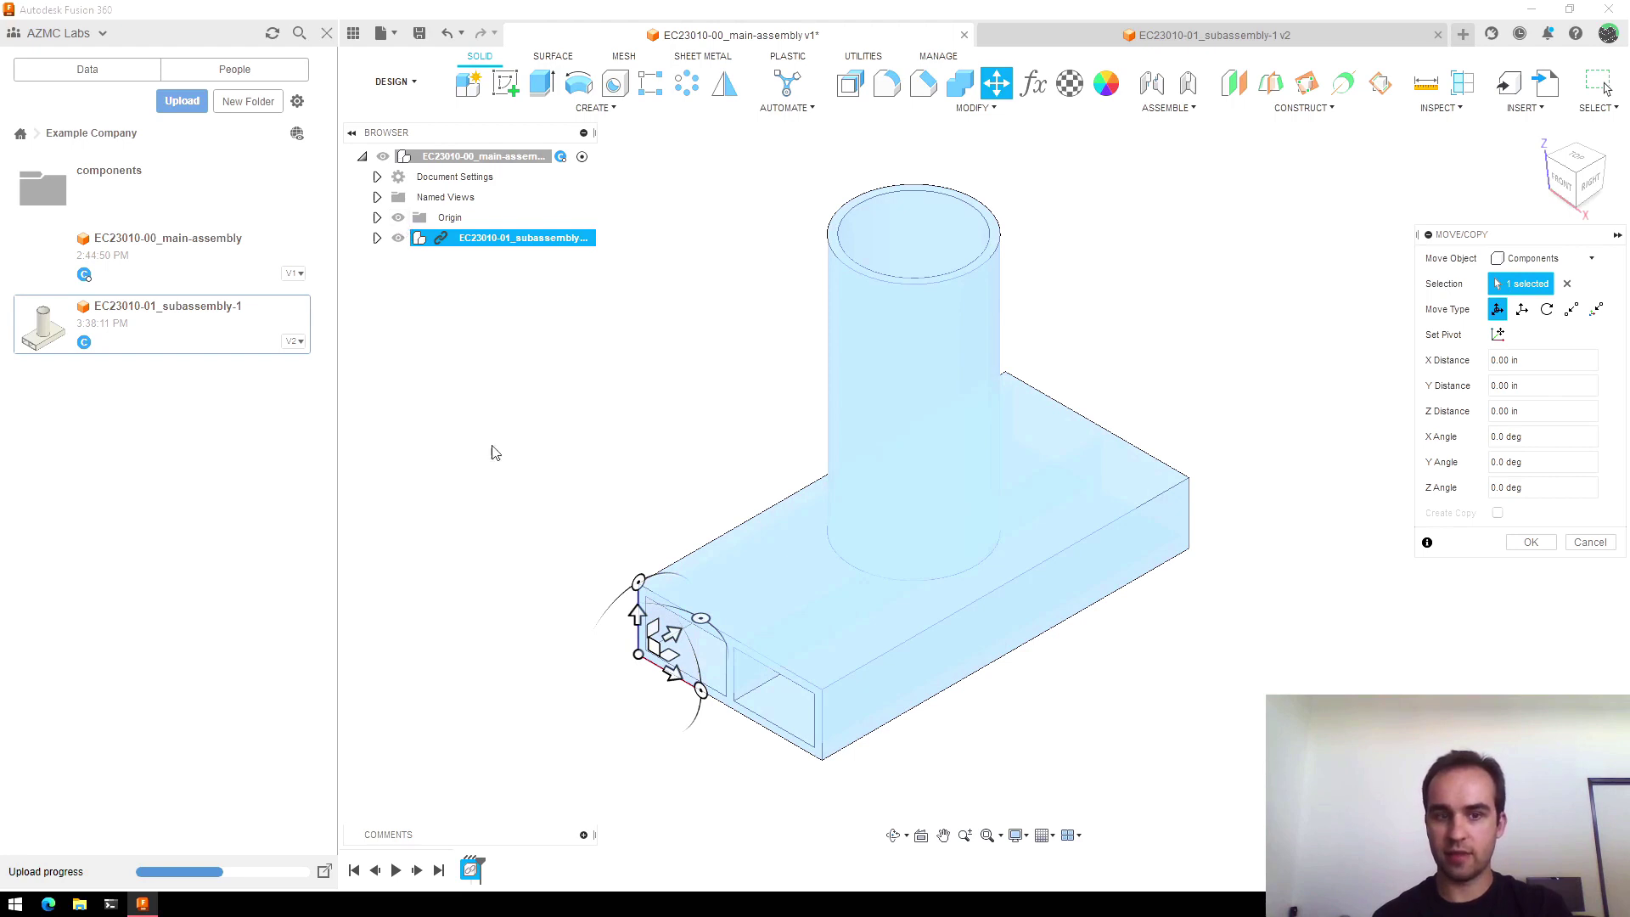
{"action": "scroll", "coordinate": [638, 656], "scroll_direction": "down", "scroll_amount": 3}
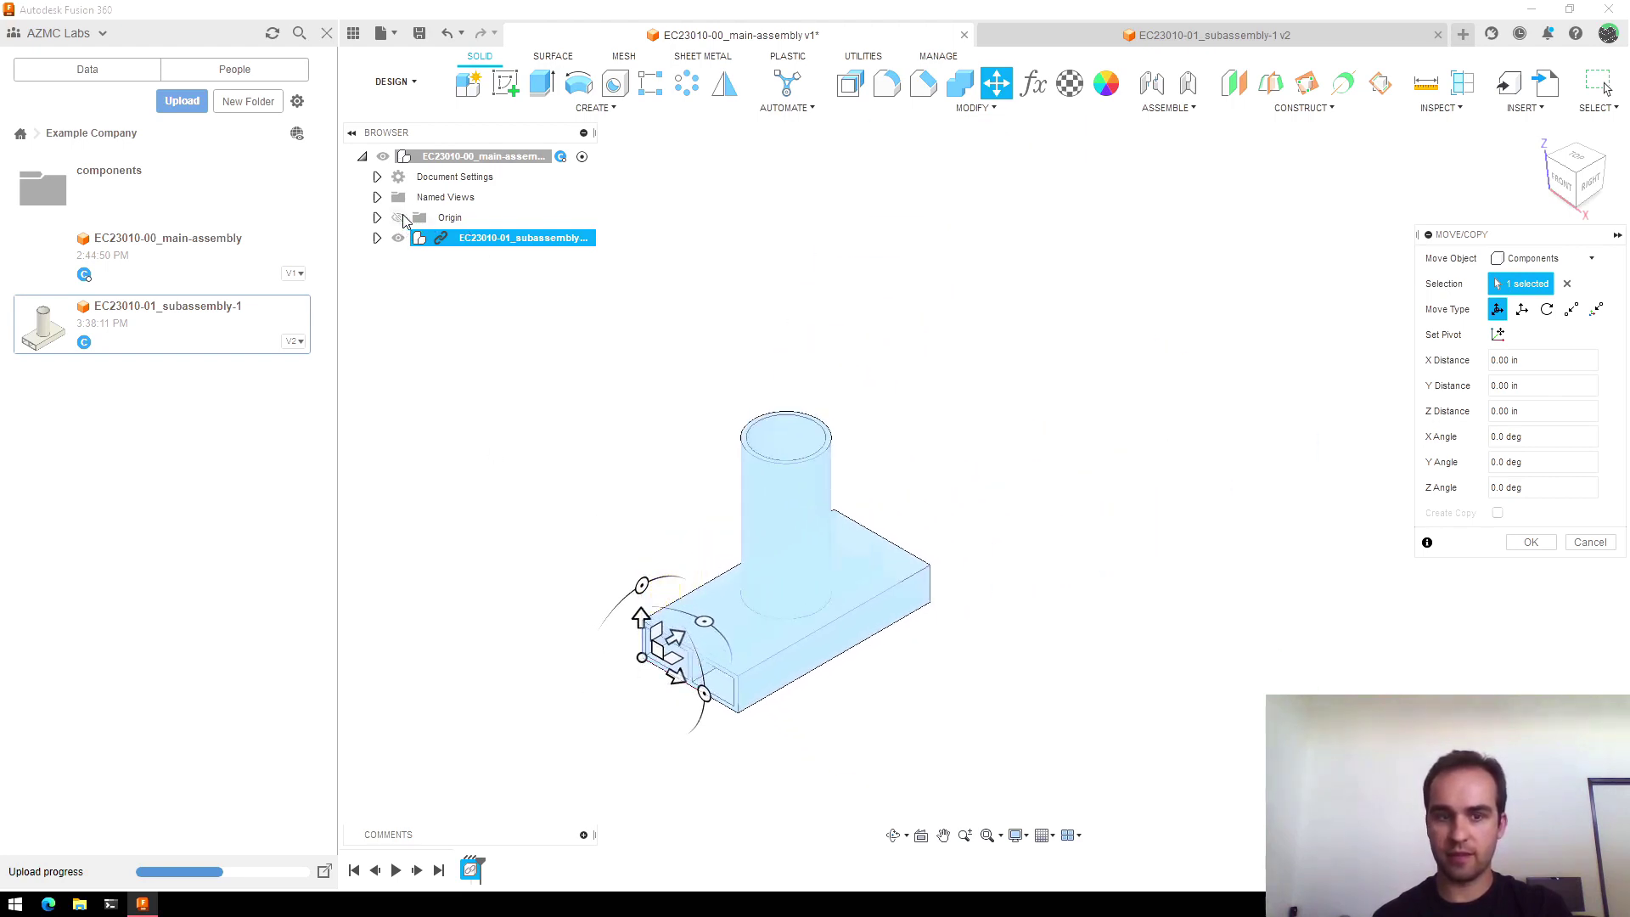
{"action": "left_click", "coordinate": [398, 217]}
{"action": "left_click", "coordinate": [398, 218]}
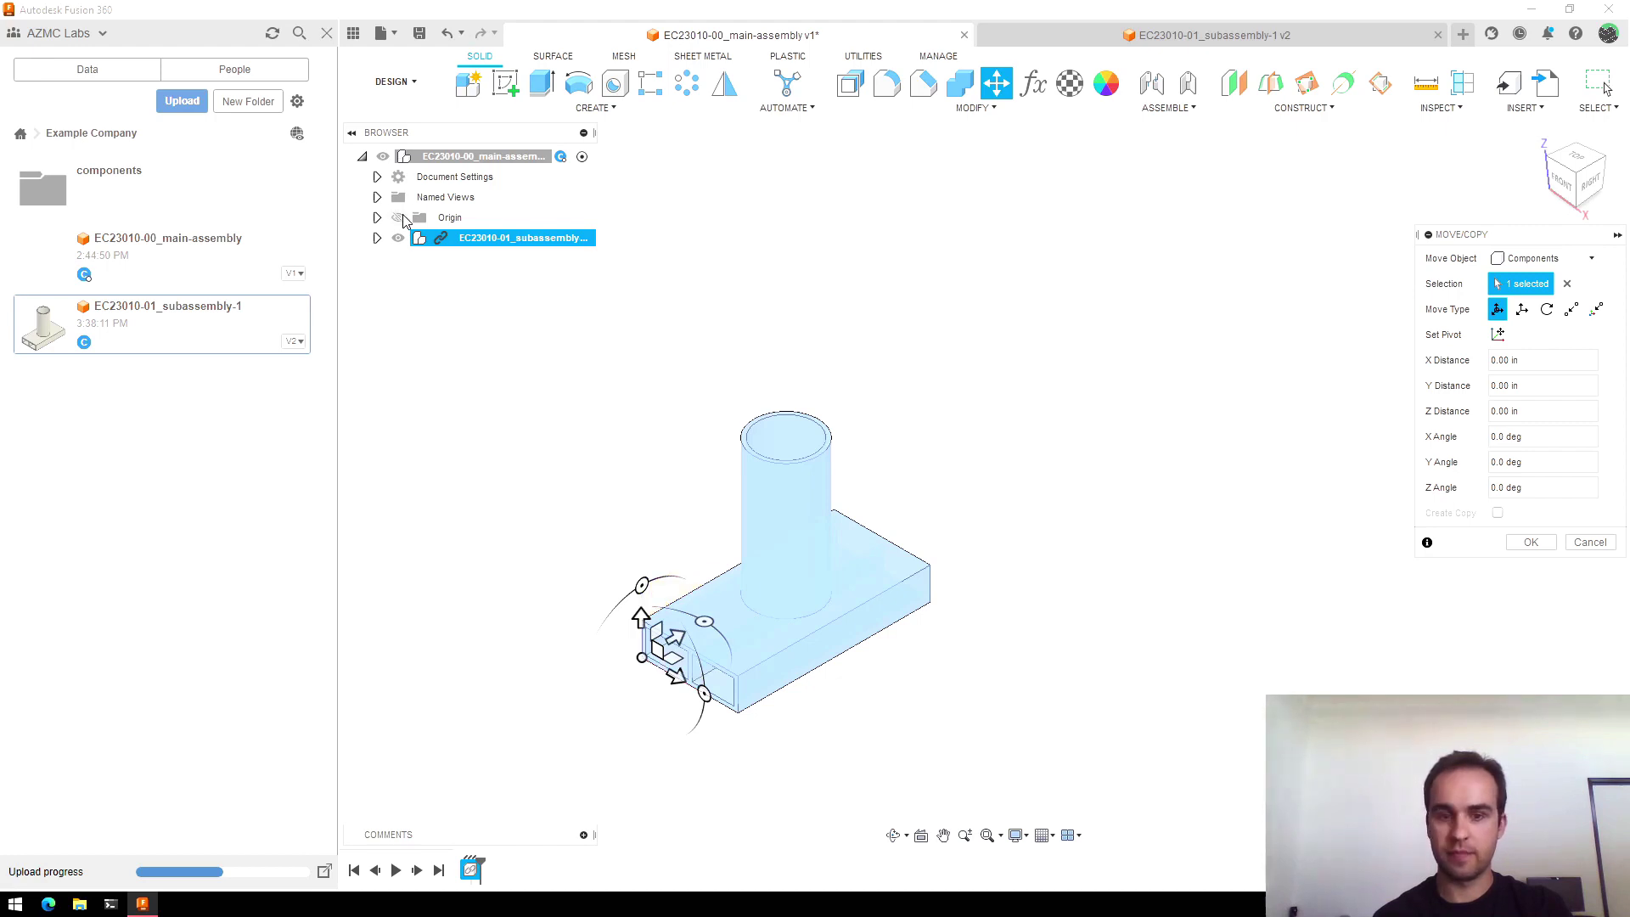
{"action": "scroll", "coordinate": [675, 665], "scroll_direction": "up", "scroll_amount": 5}
{"action": "scroll", "coordinate": [983, 468], "scroll_direction": "down", "scroll_amount": 2}
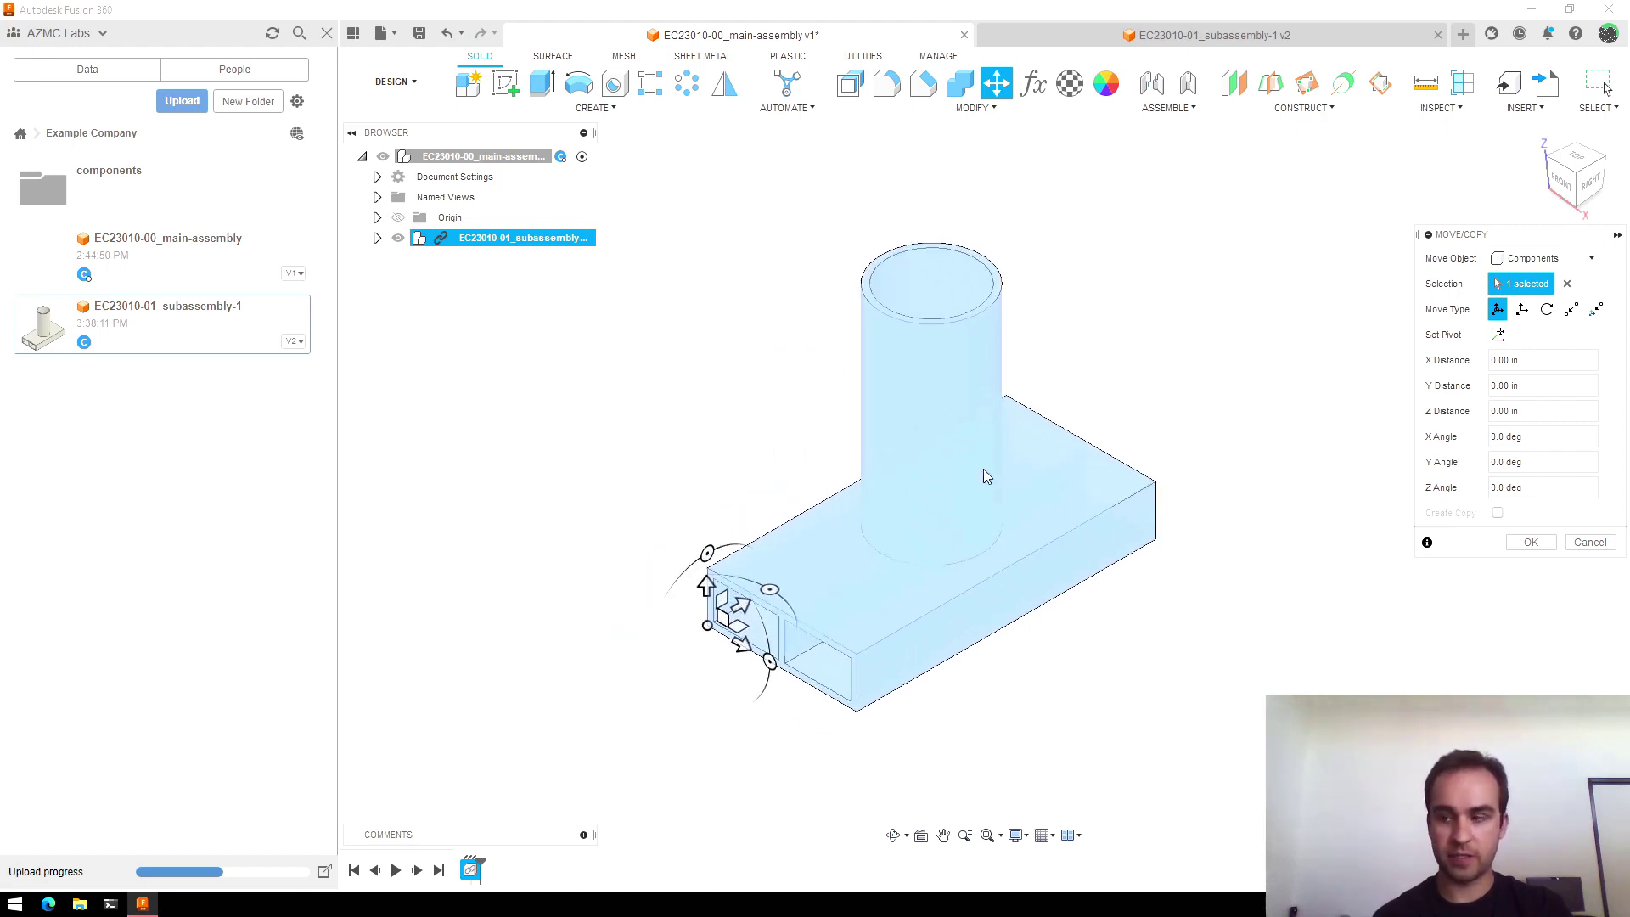
{"action": "left_click", "coordinate": [1531, 543]}
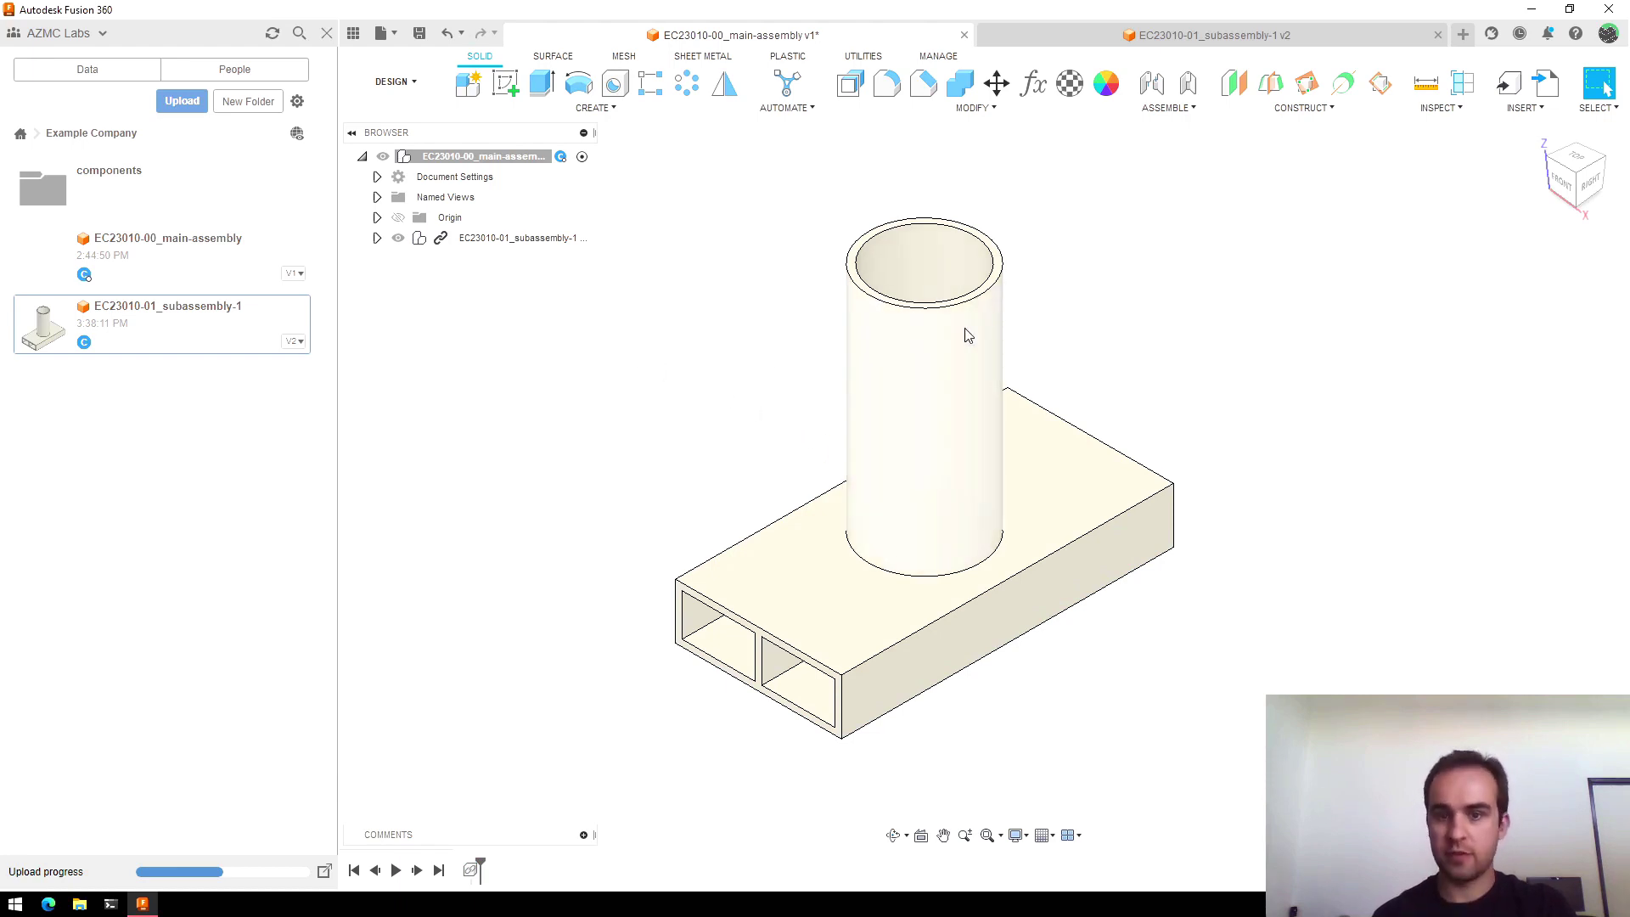
Step: Ground EC23010-01_subassembly-1 at its original position, undoing any trial drags
{"action": "left_click_drag", "start_coordinate": [860, 429], "coordinate": [951, 516]}
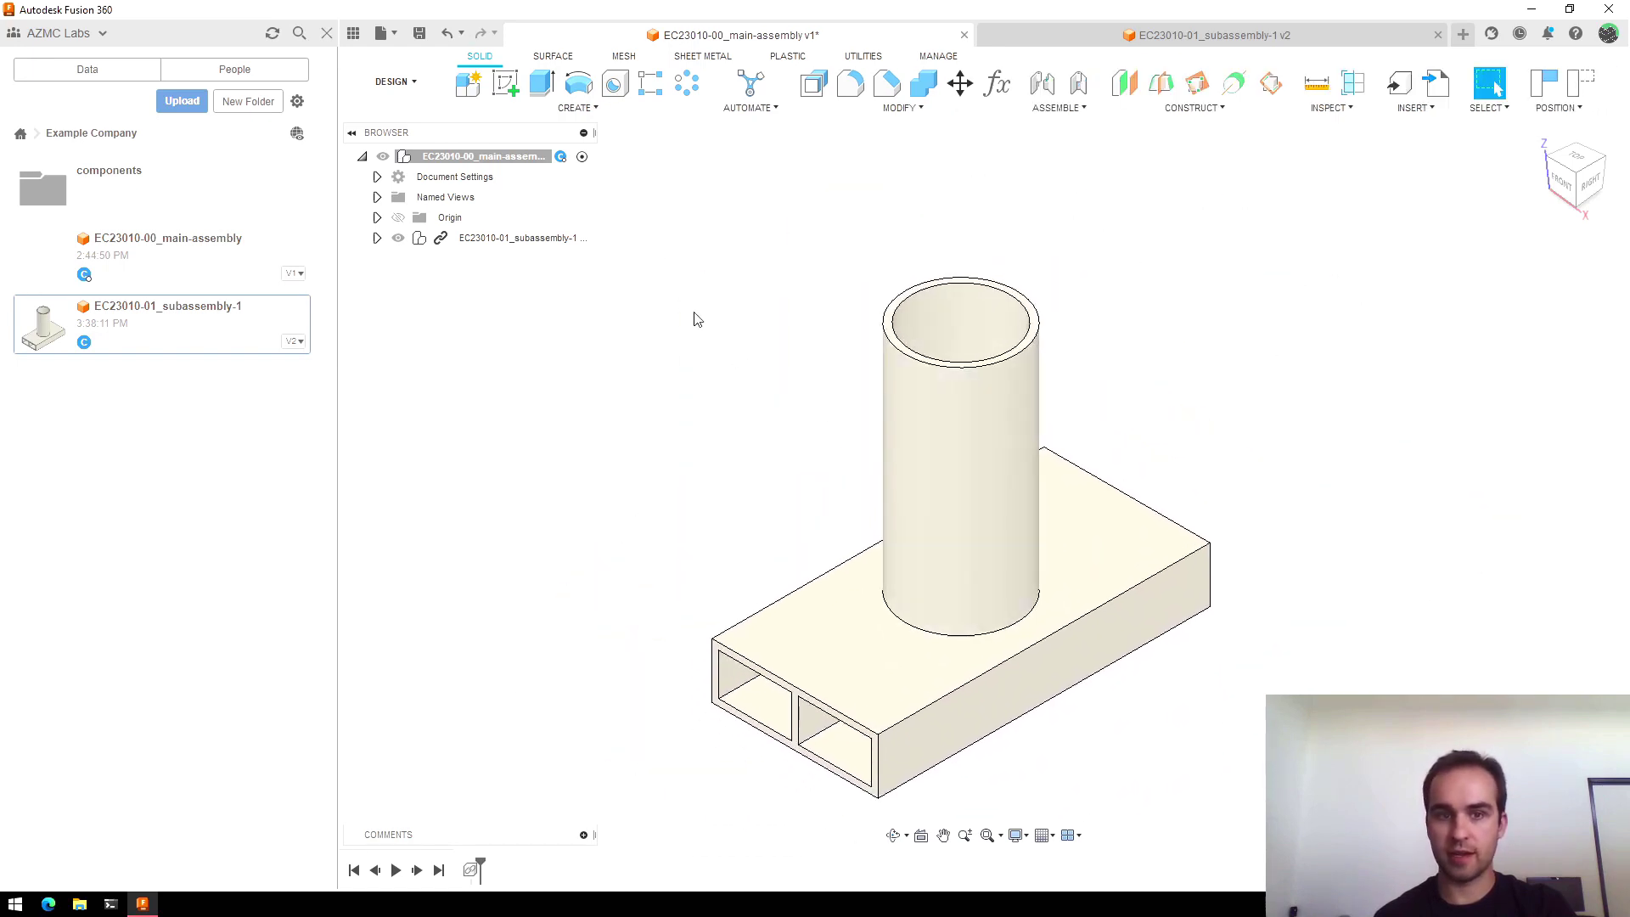
{"action": "left_click", "coordinate": [442, 37]}
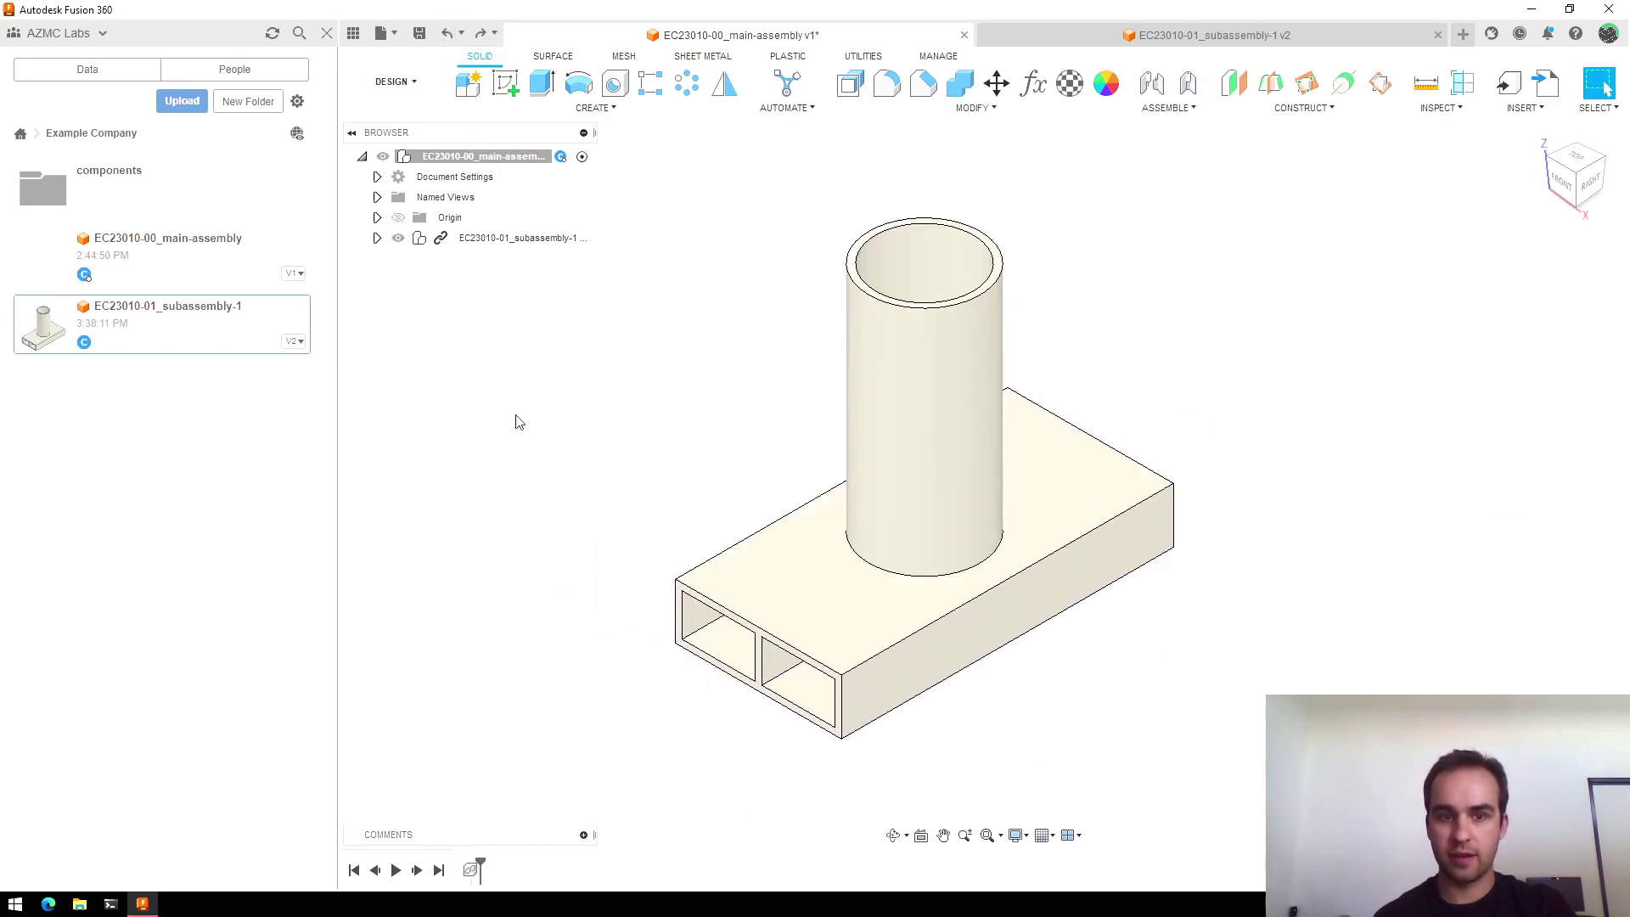
{"action": "right_click", "coordinate": [482, 241]}
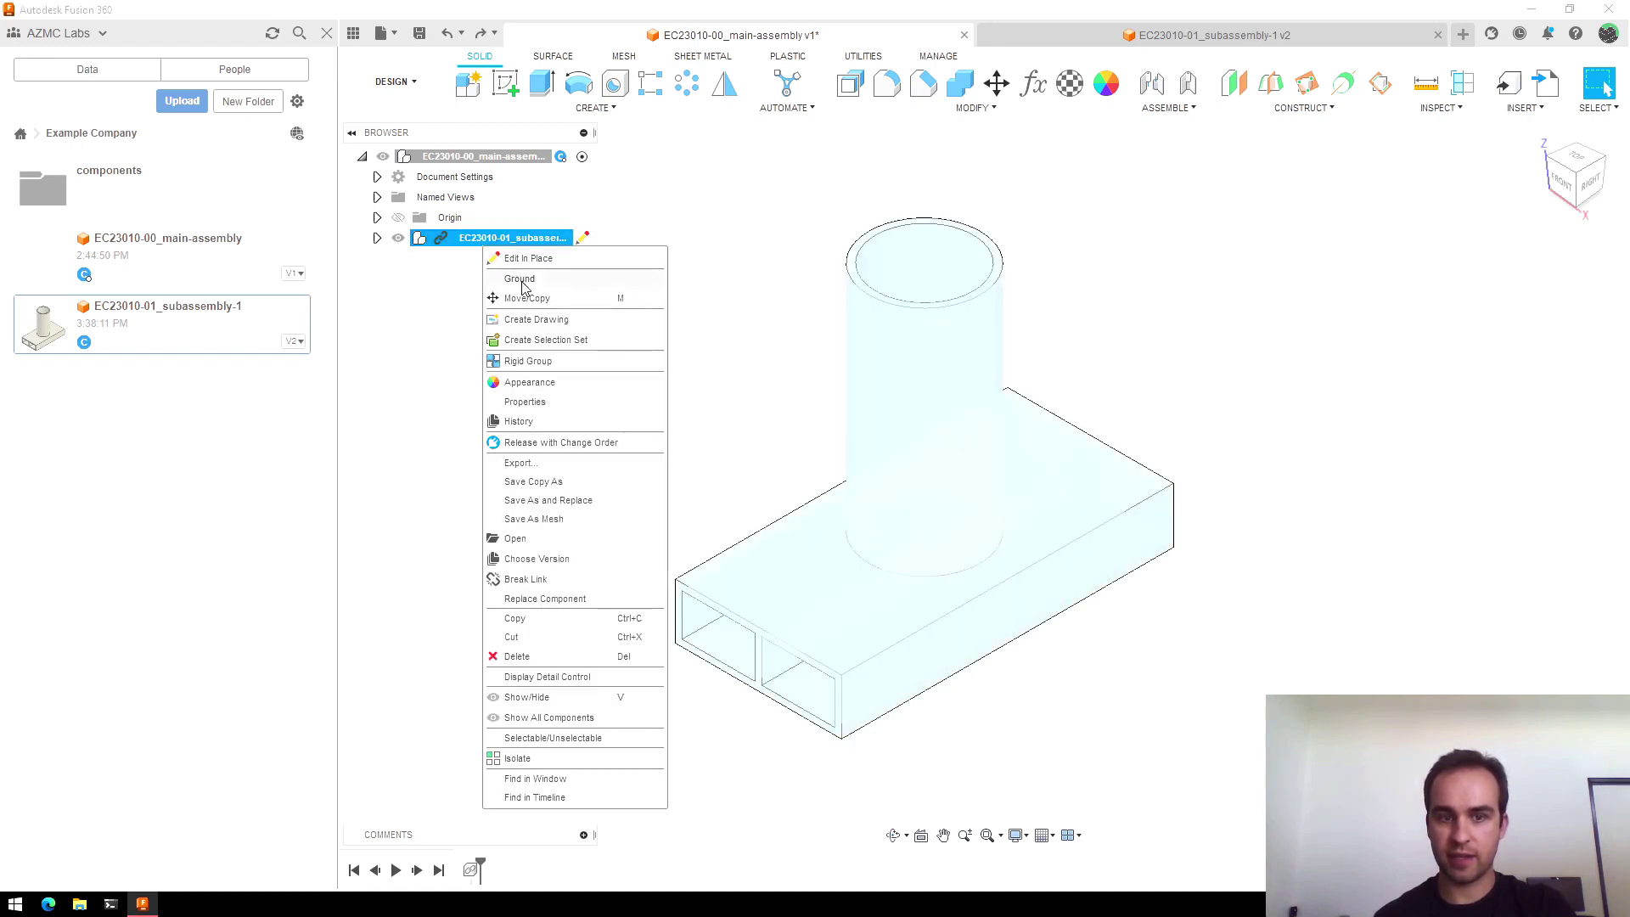
{"action": "left_click", "coordinate": [521, 283]}
{"action": "middle_click_drag", "start_coordinate": [881, 345], "coordinate": [984, 340]}
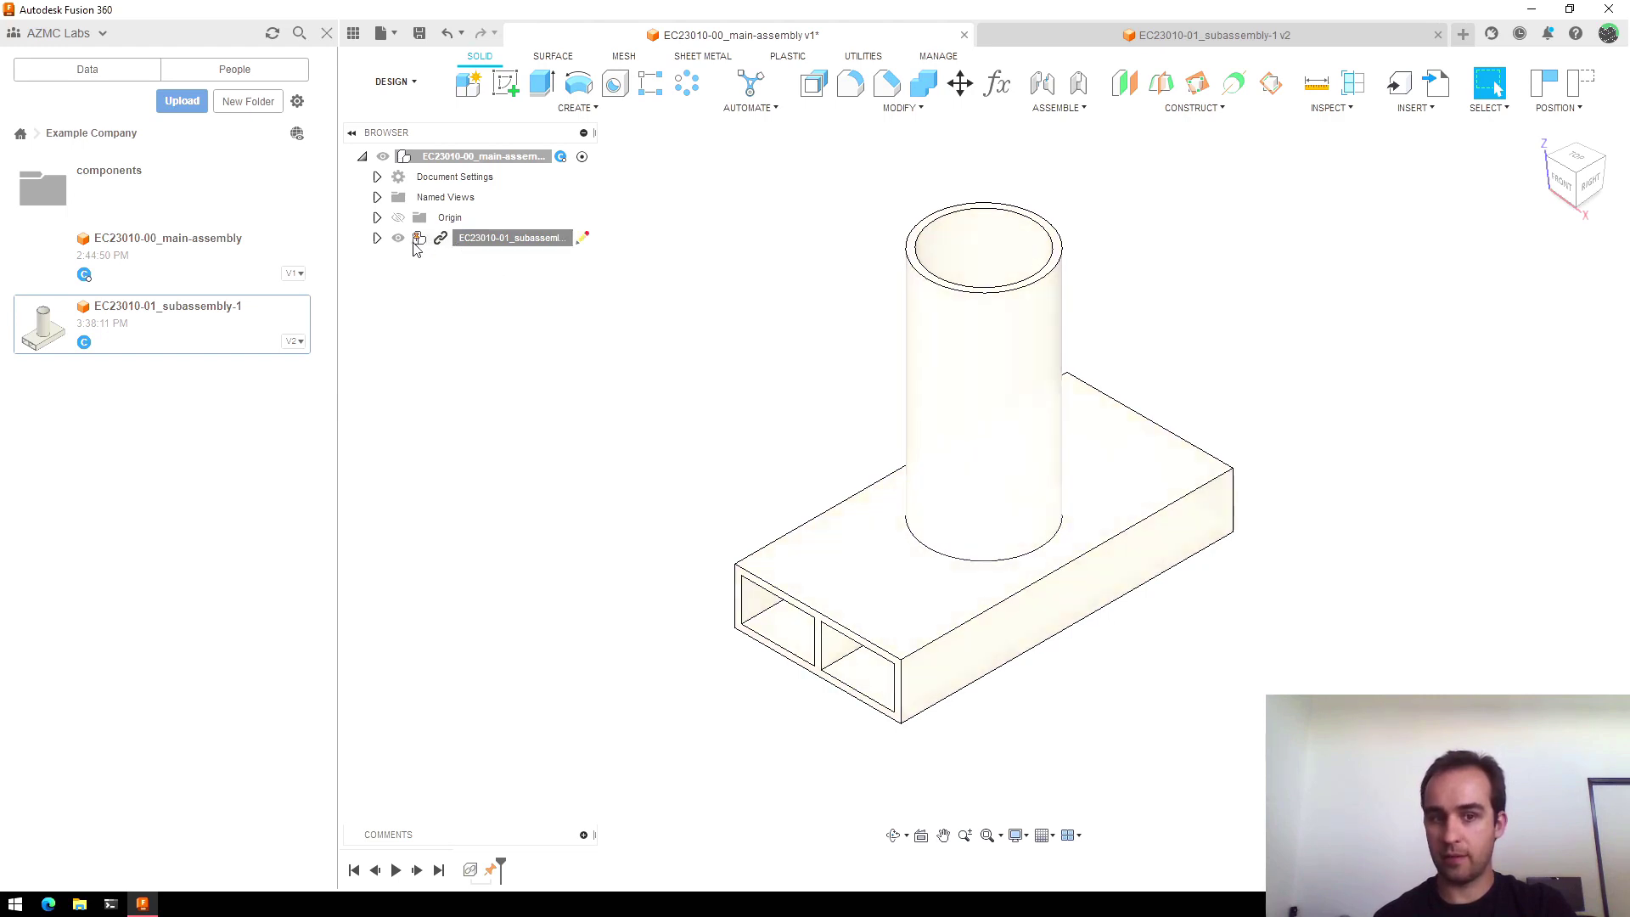
{"action": "left_click", "coordinate": [445, 34]}
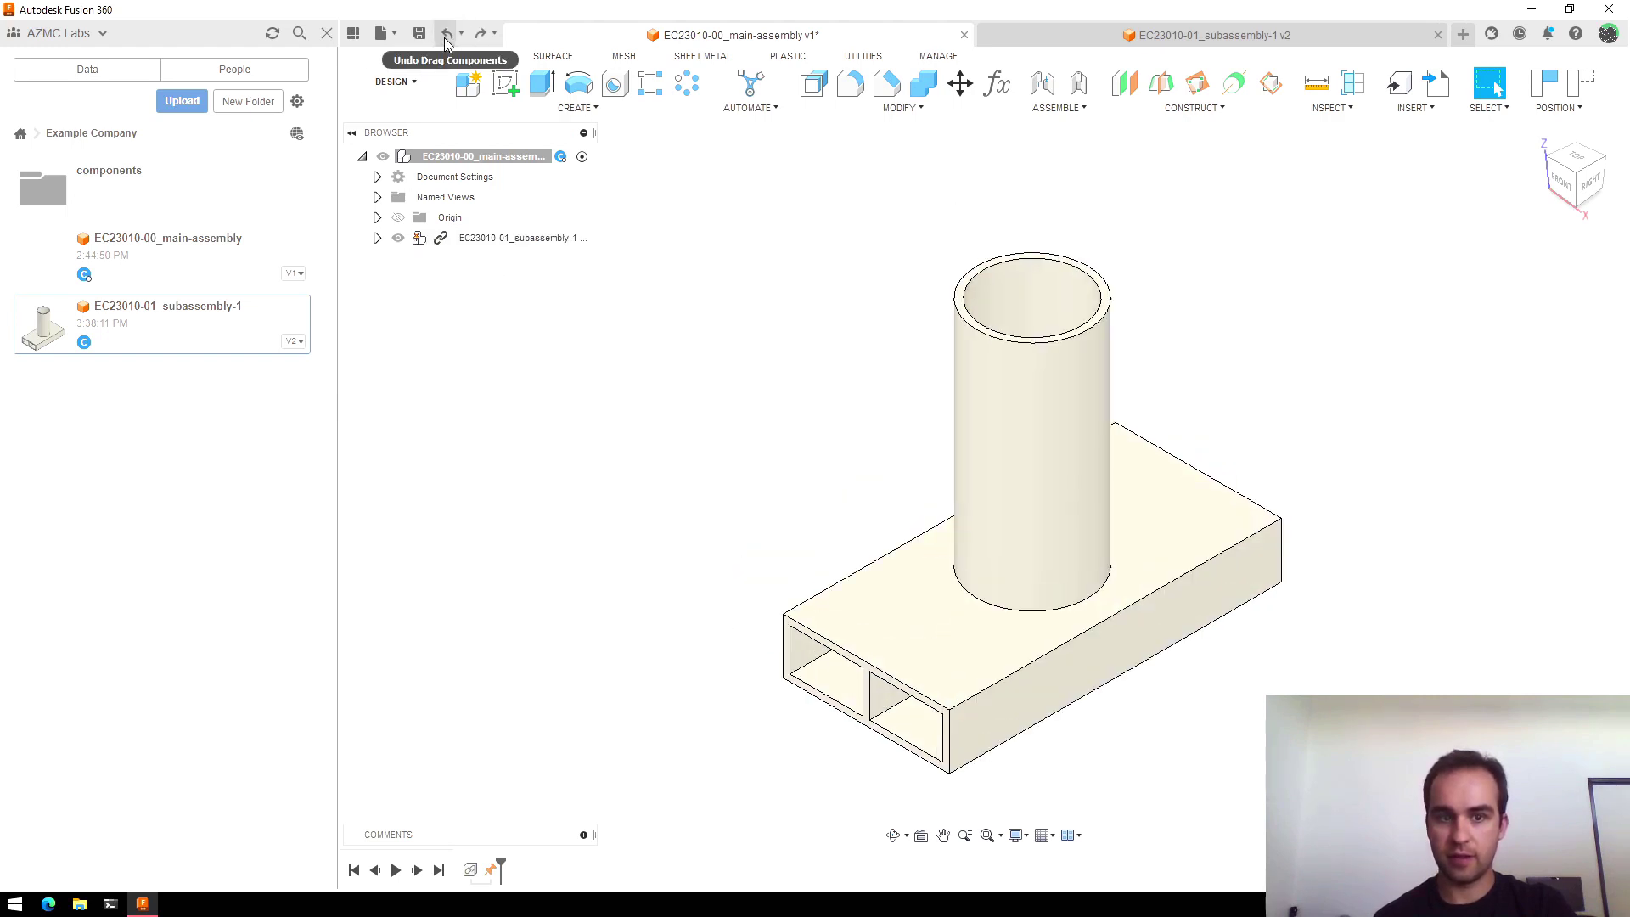
{"action": "left_click", "coordinate": [447, 38]}
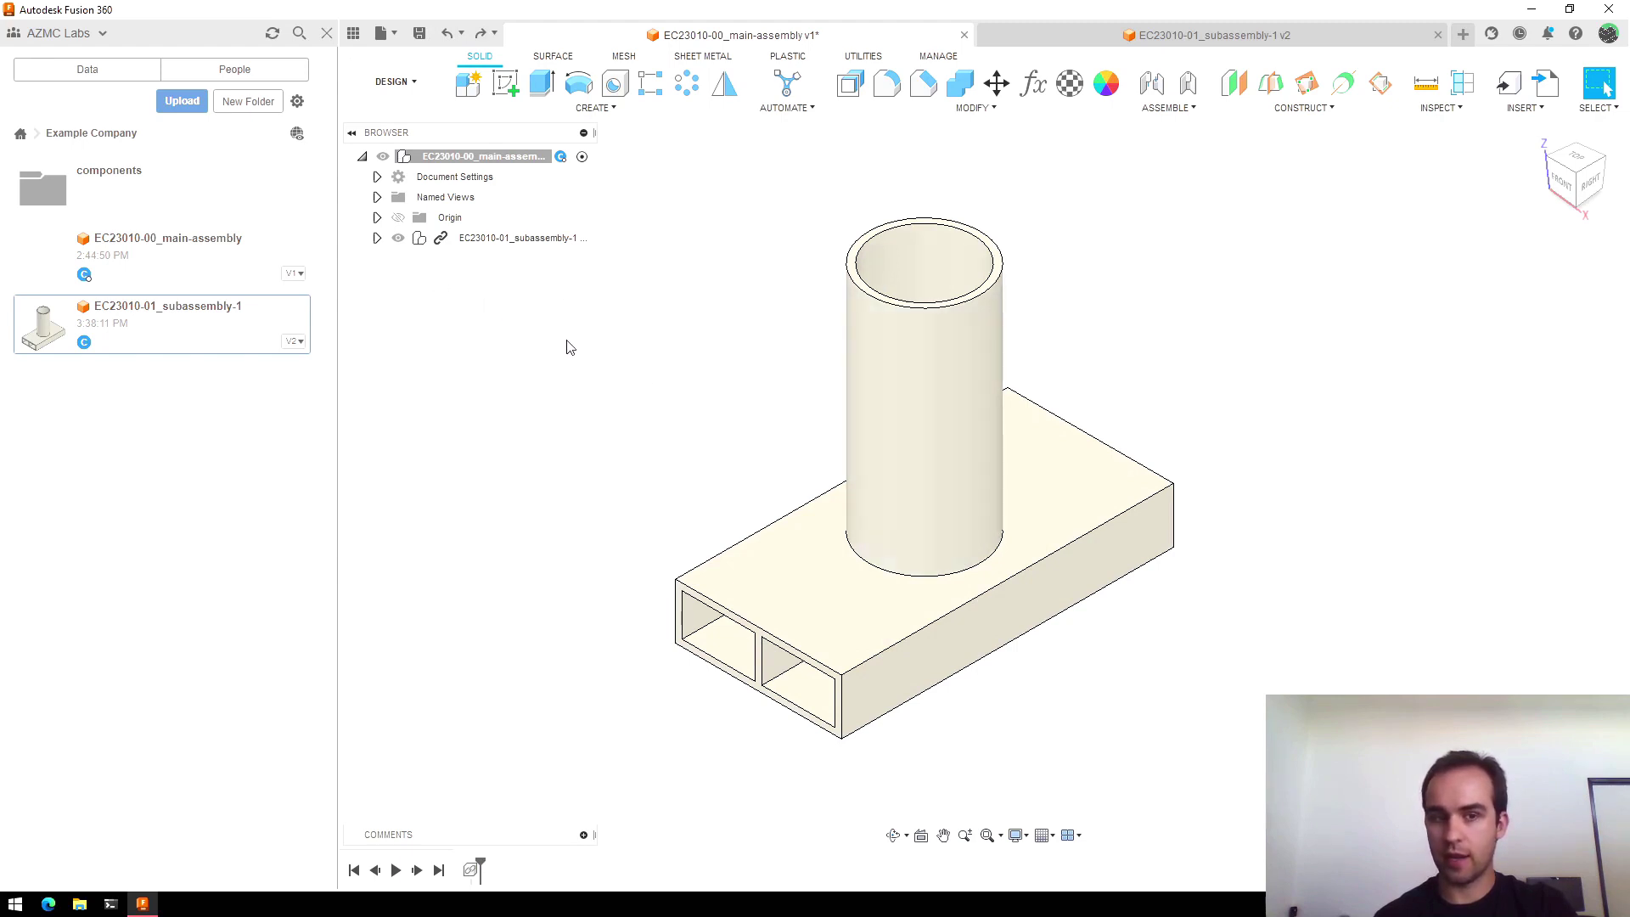
{"action": "left_click", "coordinate": [377, 238]}
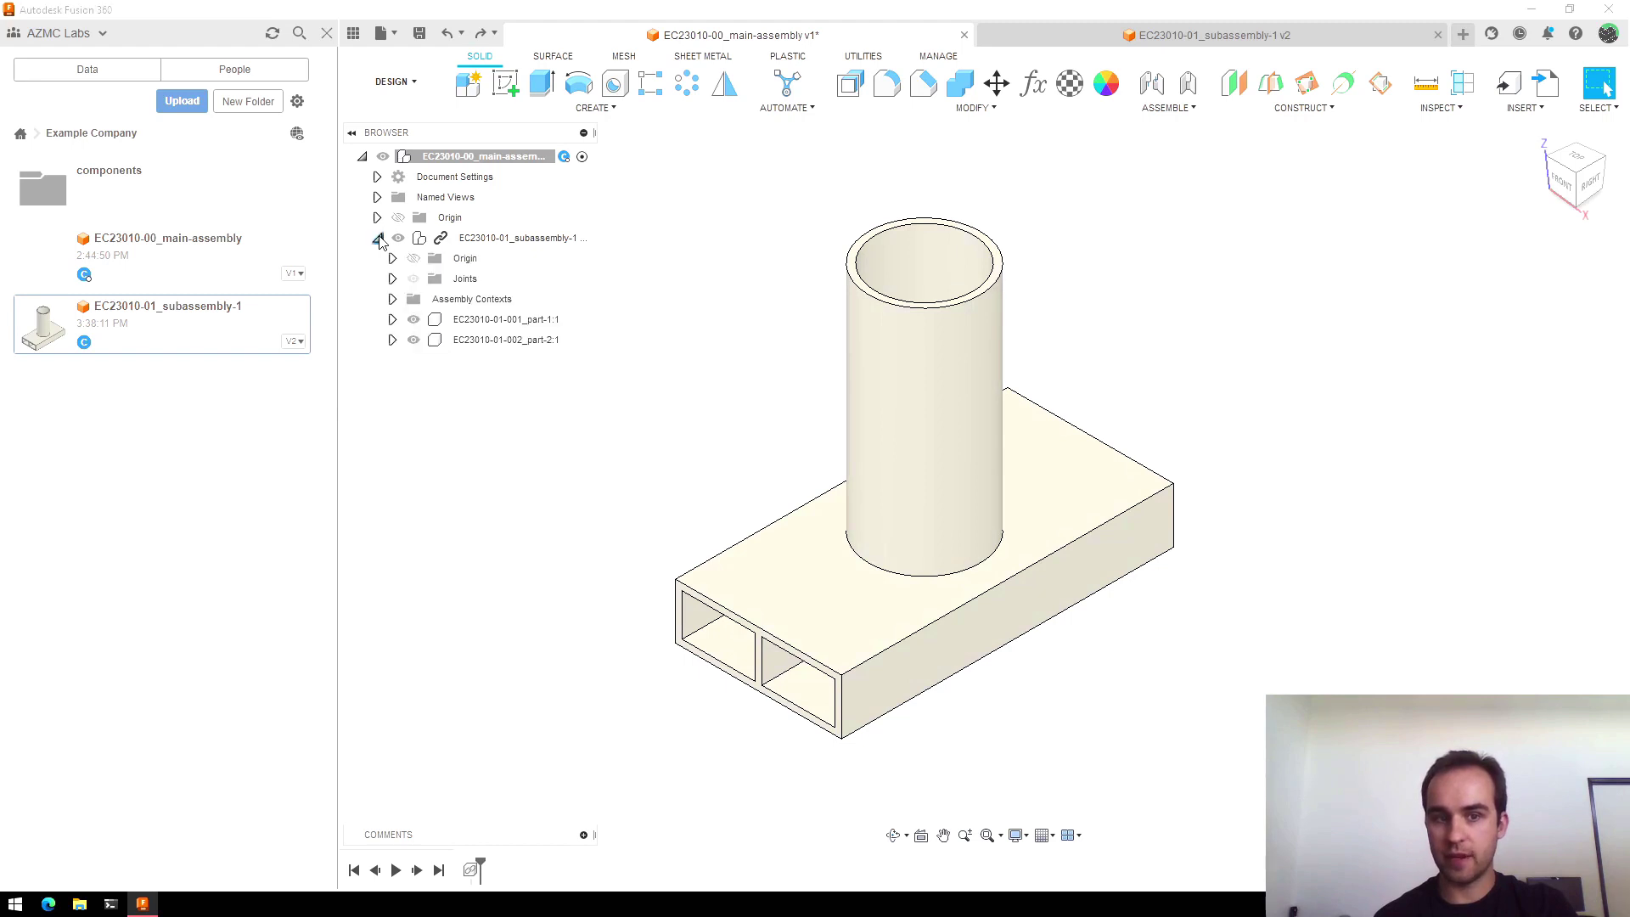
{"action": "left_click", "coordinate": [473, 320]}
{"action": "right_click", "coordinate": [475, 319]}
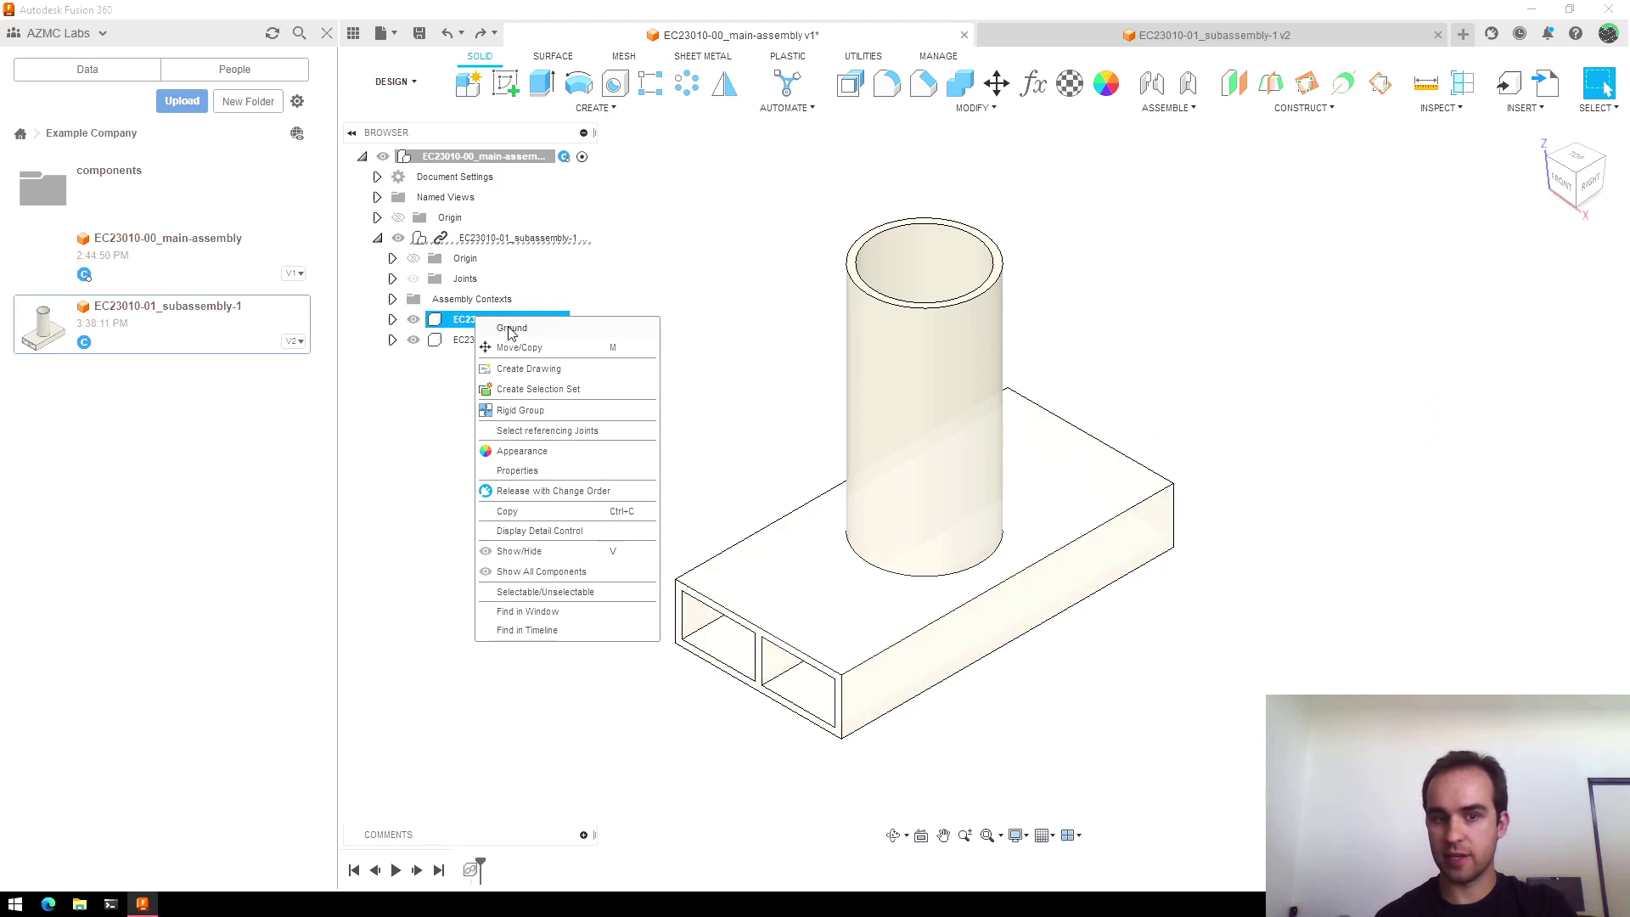
{"action": "left_click", "coordinate": [511, 328]}
{"action": "left_click", "coordinate": [679, 370]}
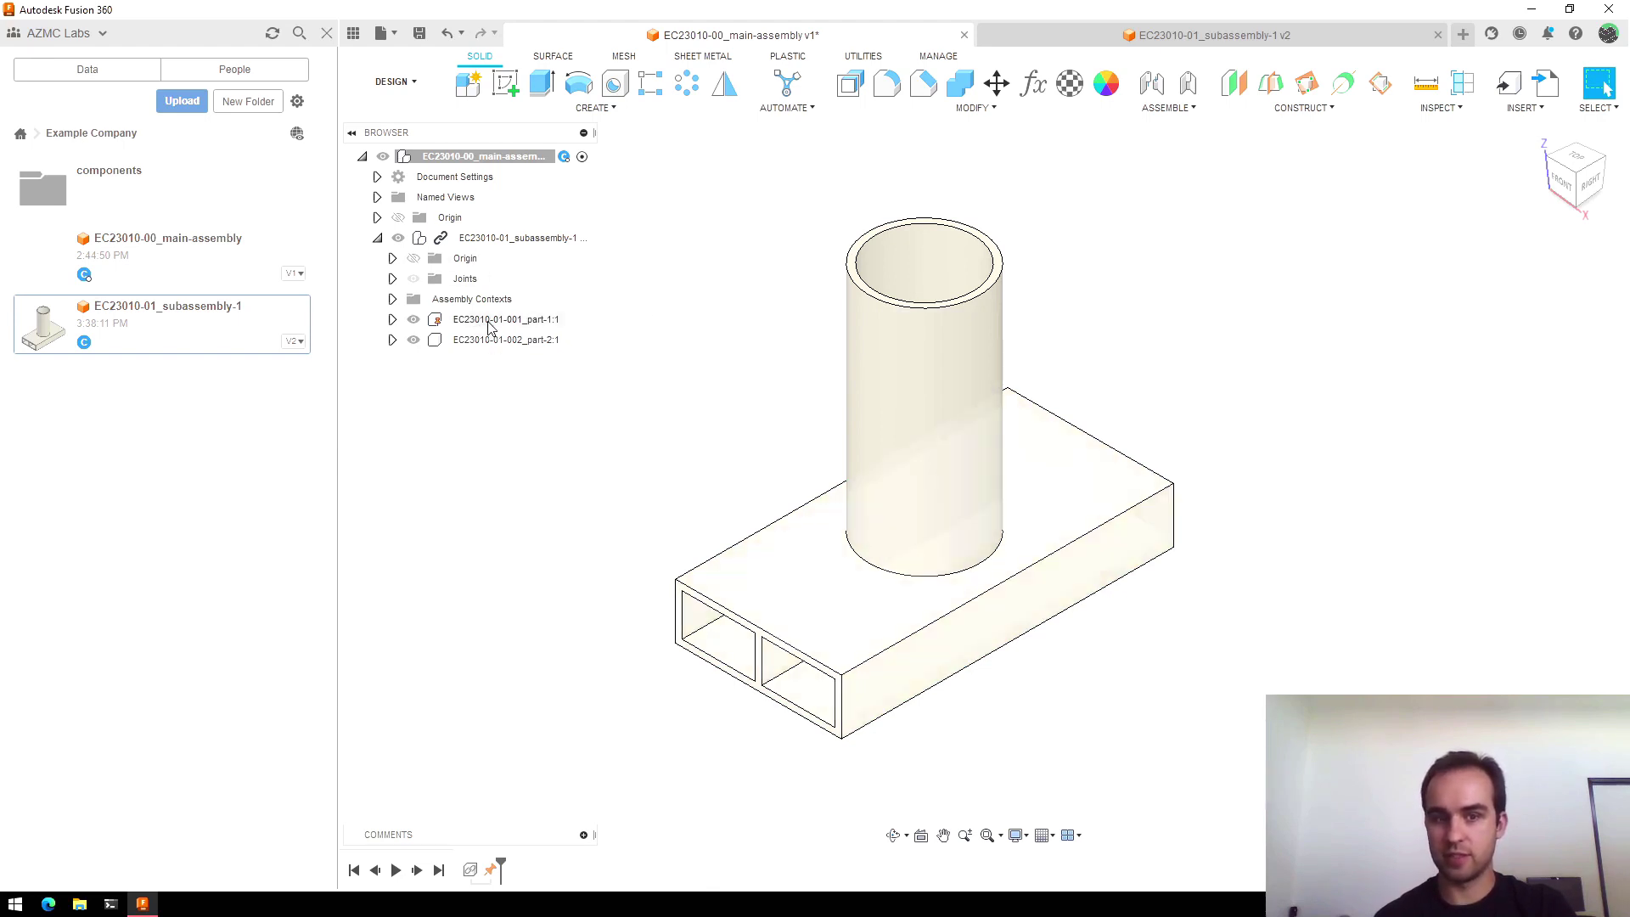
{"action": "left_click", "coordinate": [378, 240]}
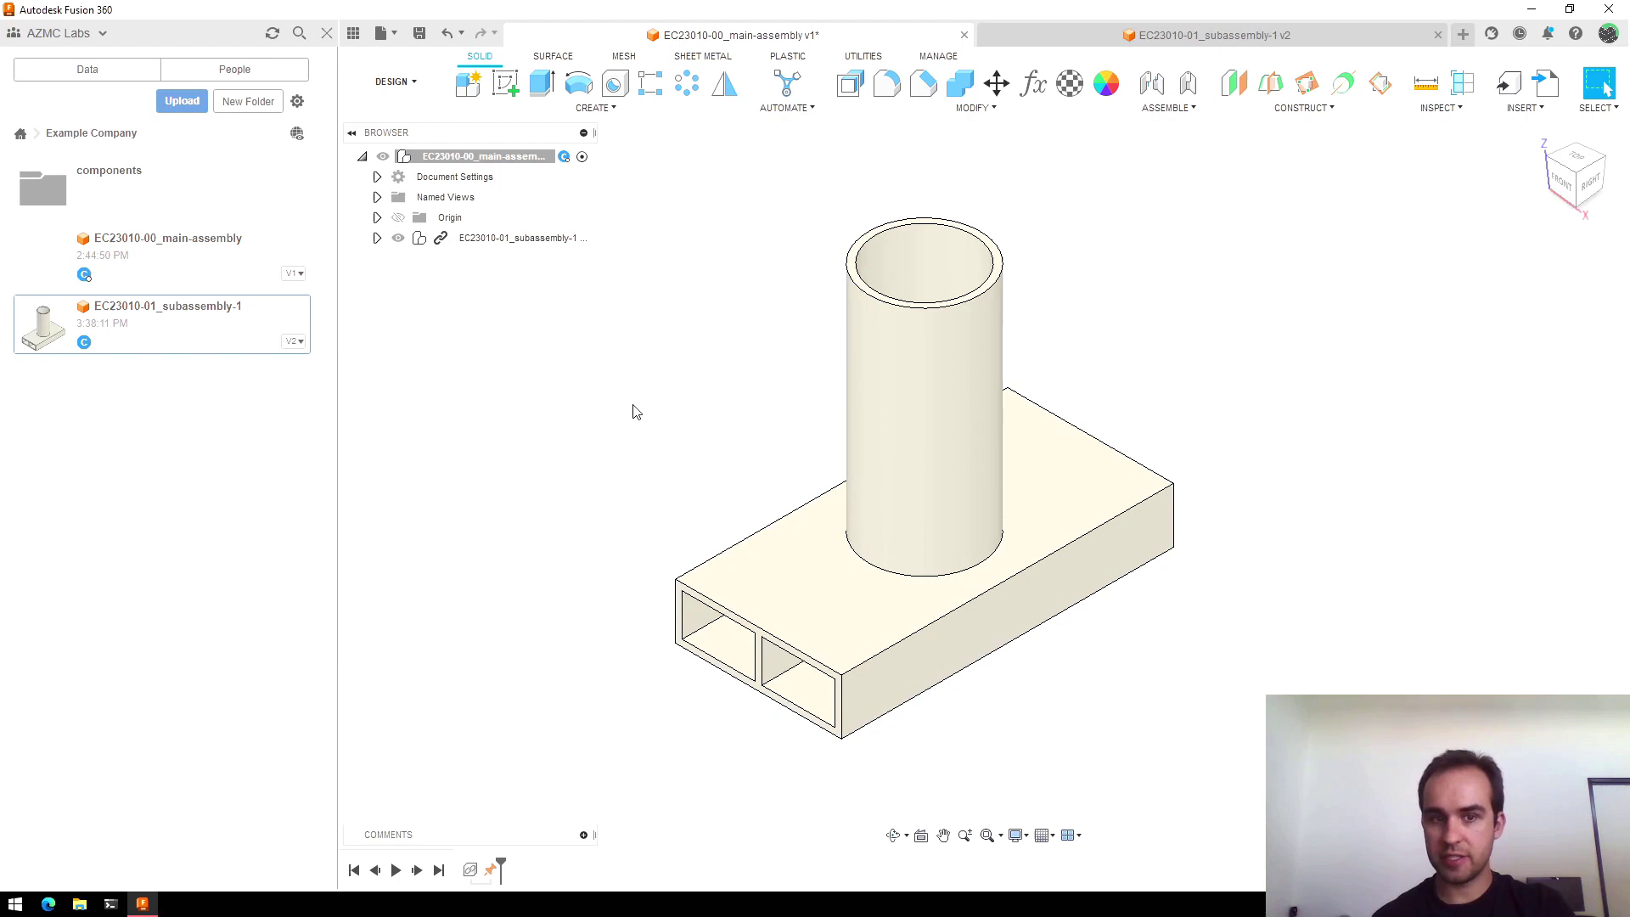
Step: Dismiss the subassembly's context menu and switch to the EC23010-01_subassembly-1 v2 document
{"action": "right_click", "coordinate": [507, 242]}
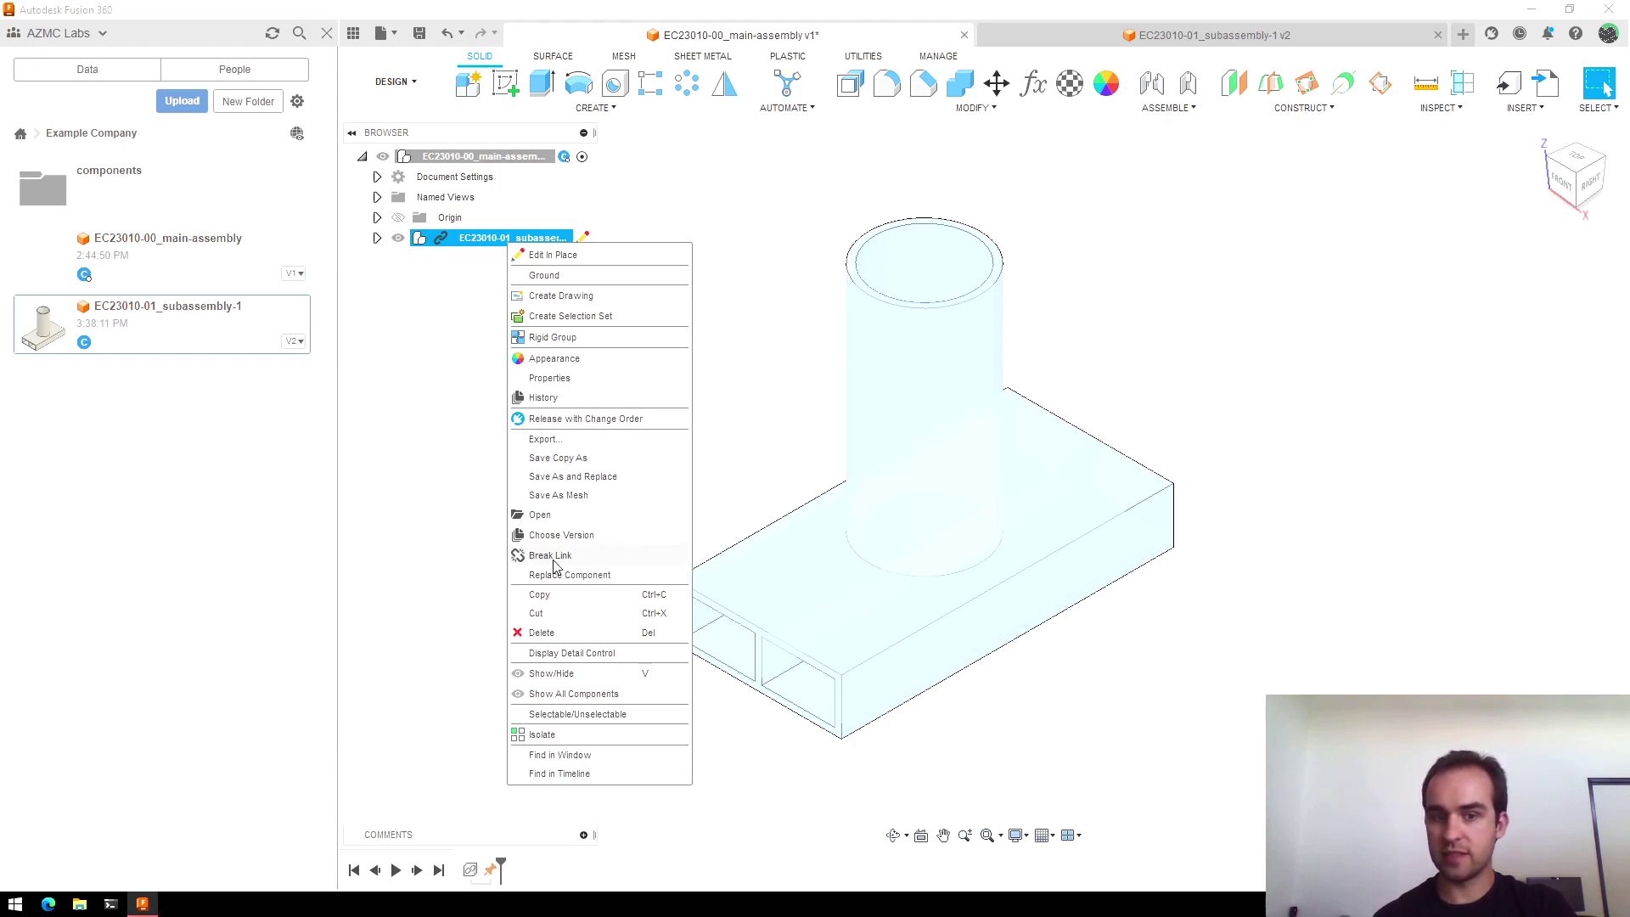
{"action": "left_click", "coordinate": [1066, 337]}
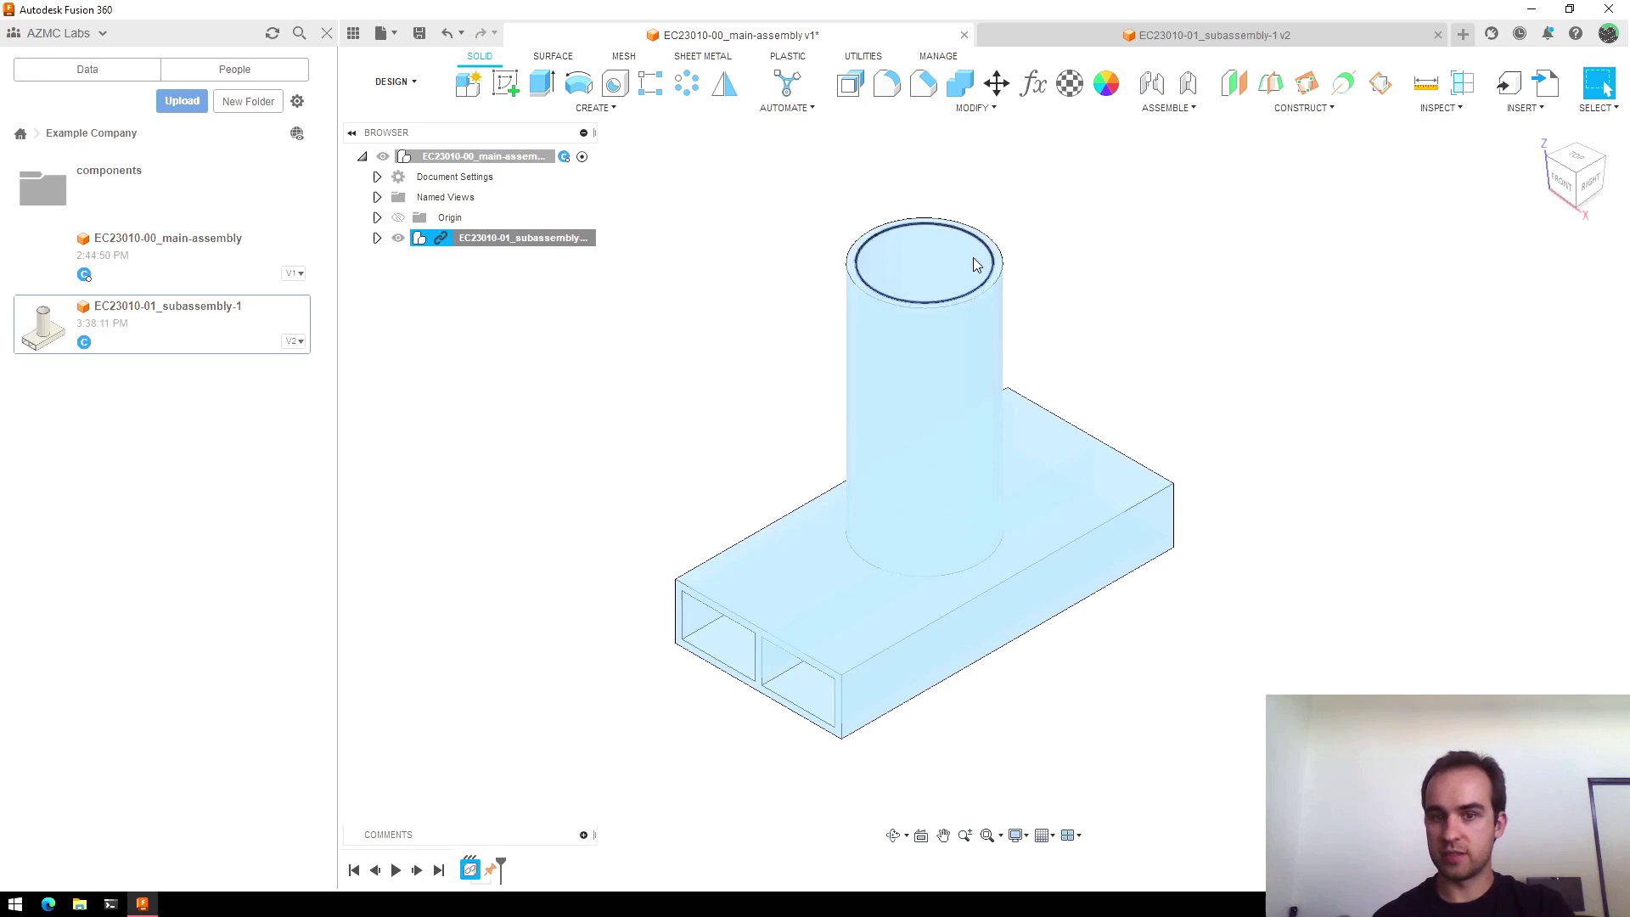
{"action": "left_click", "coordinate": [781, 302]}
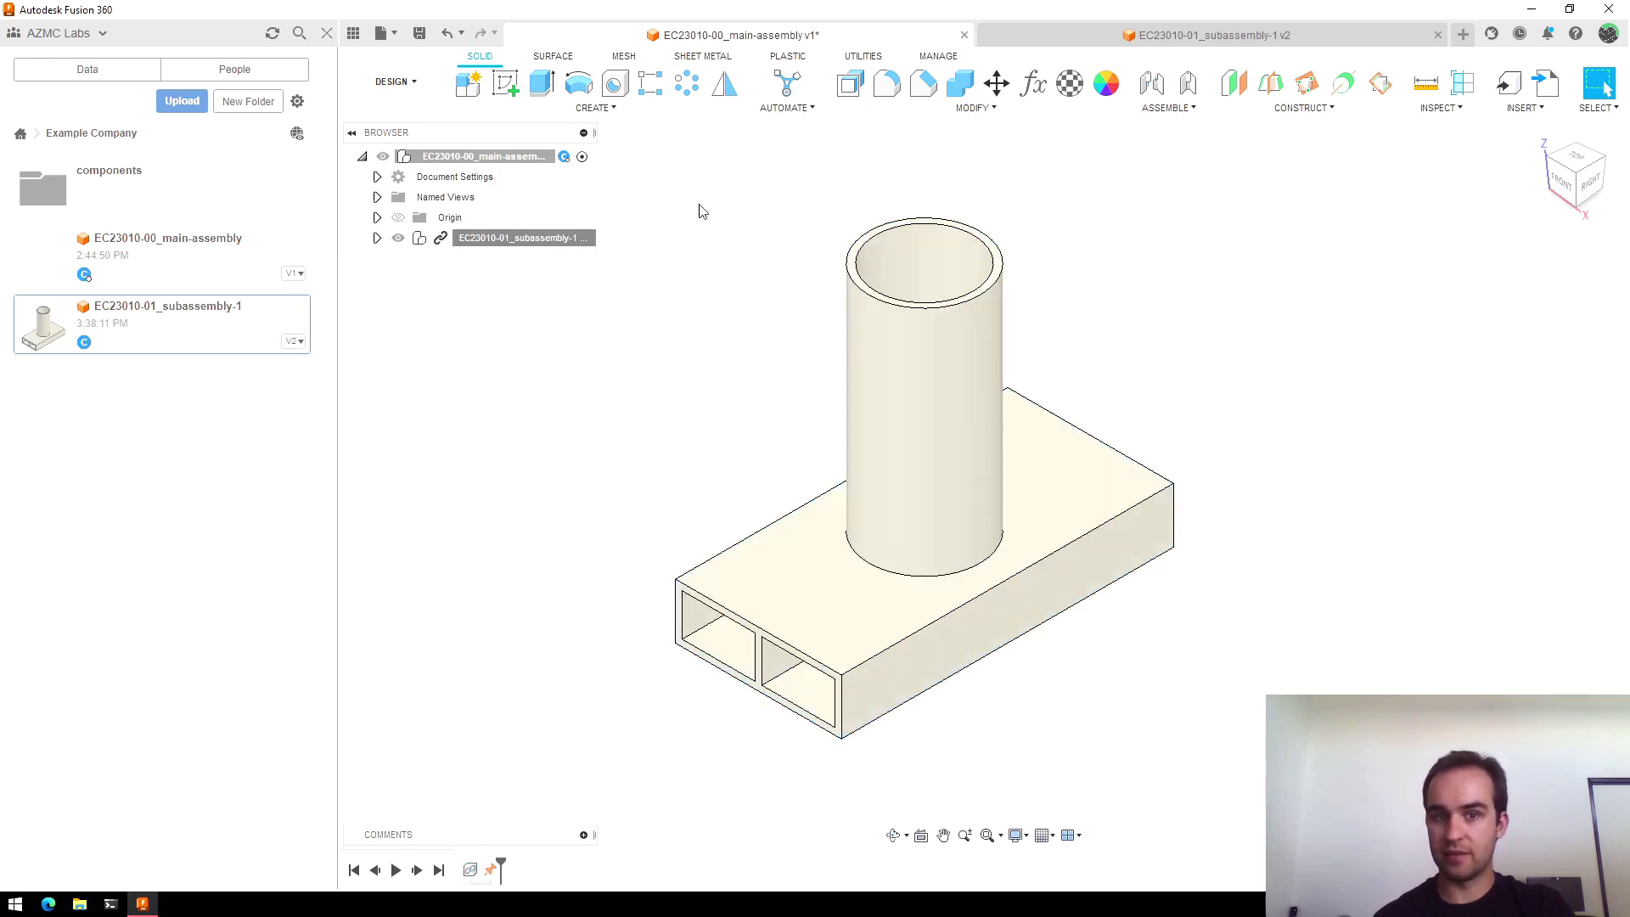
{"action": "left_click", "coordinate": [1171, 34]}
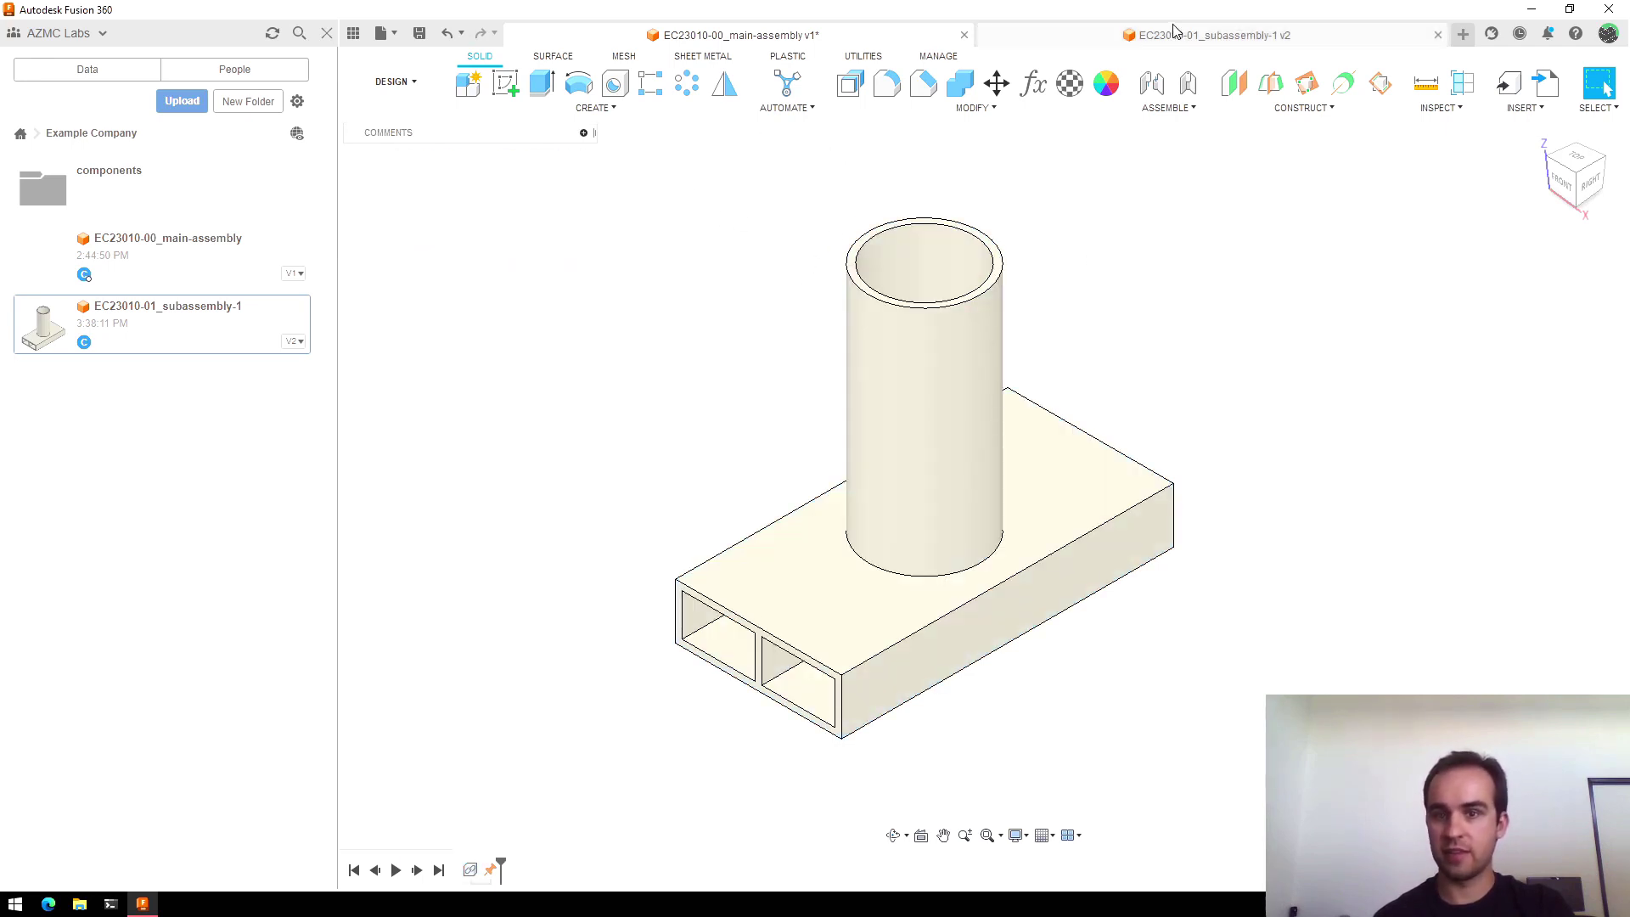
{"action": "left_click", "coordinate": [816, 36]}
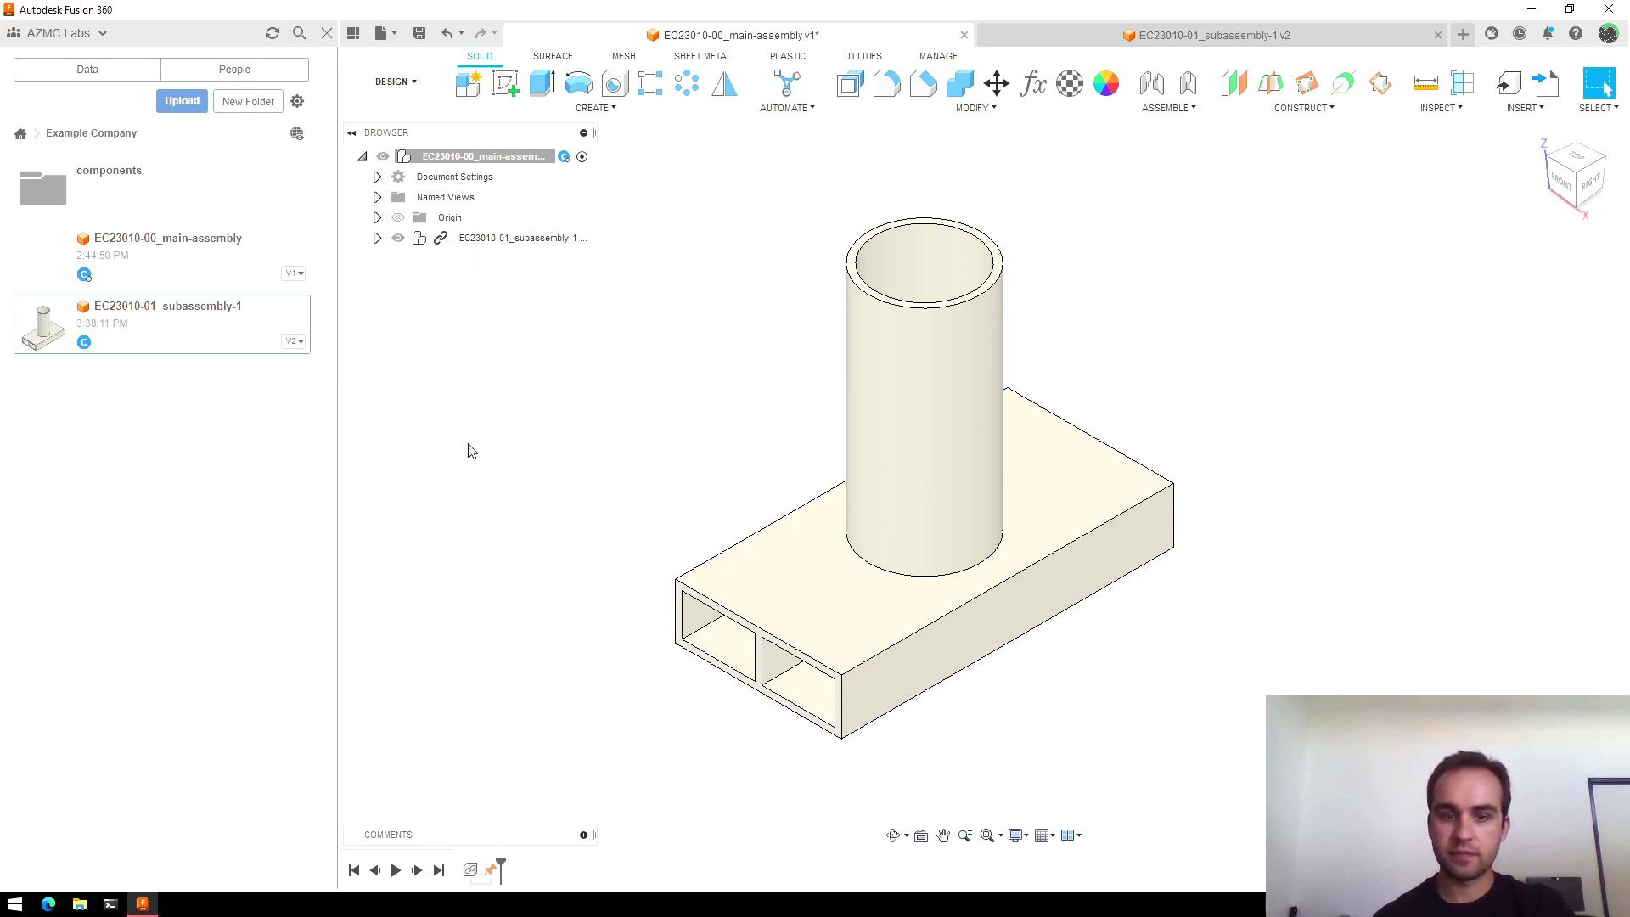
{"action": "scroll", "coordinate": [1073, 465], "scroll_direction": "down", "scroll_amount": 3}
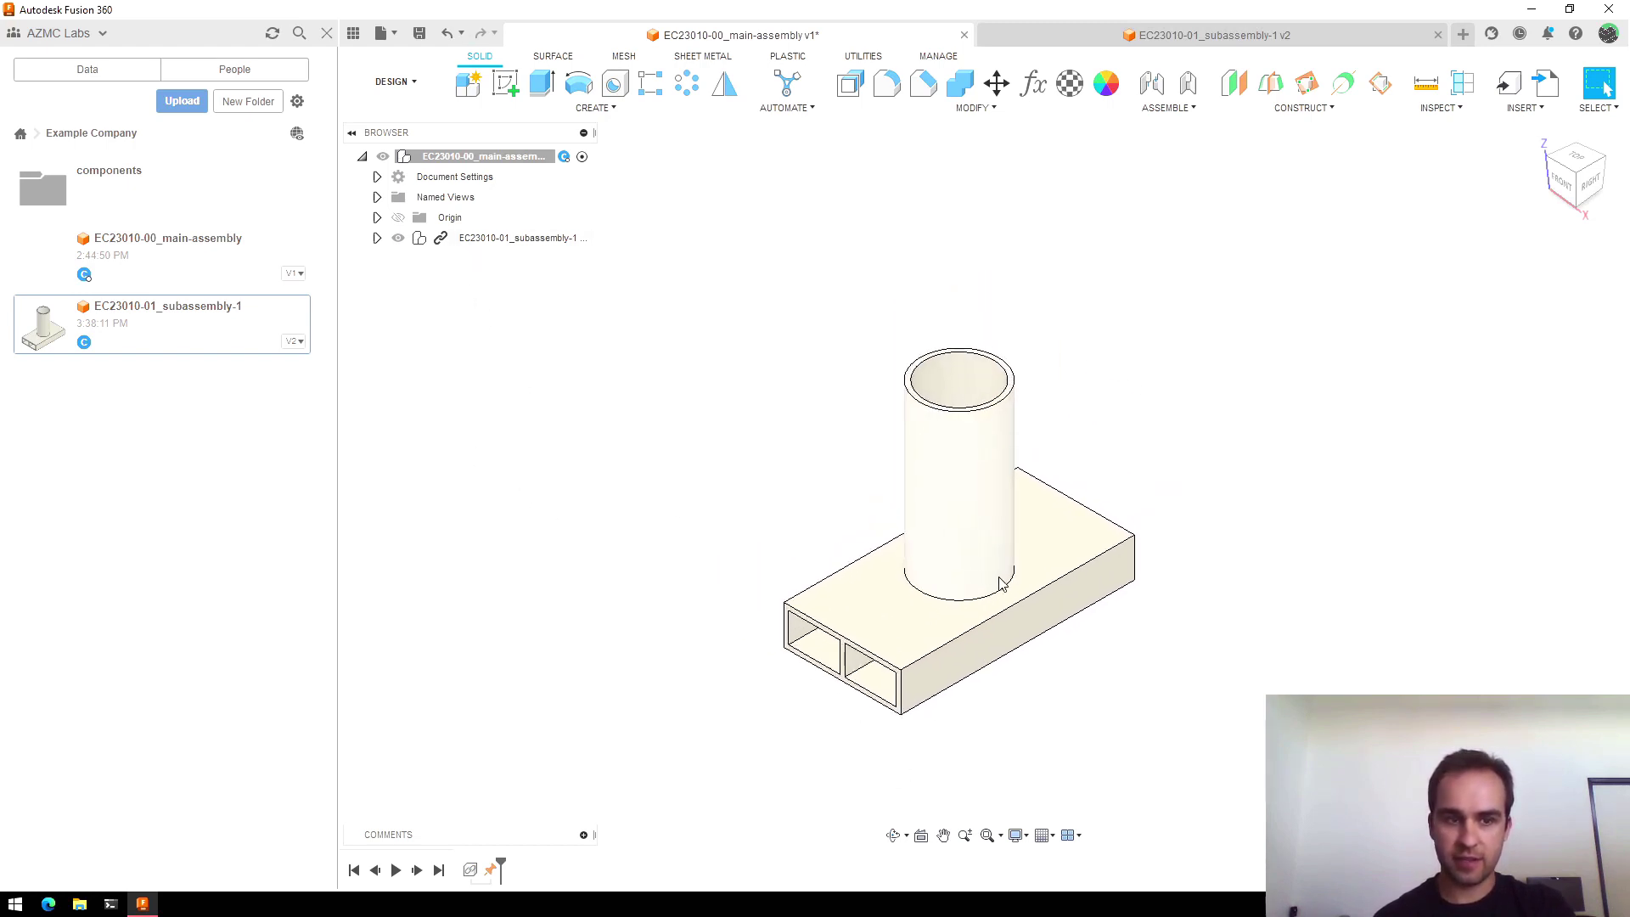
Step: Insert the 638390 motor from the components folder and position it beside the tube and base
{"action": "double_click", "coordinate": [124, 195]}
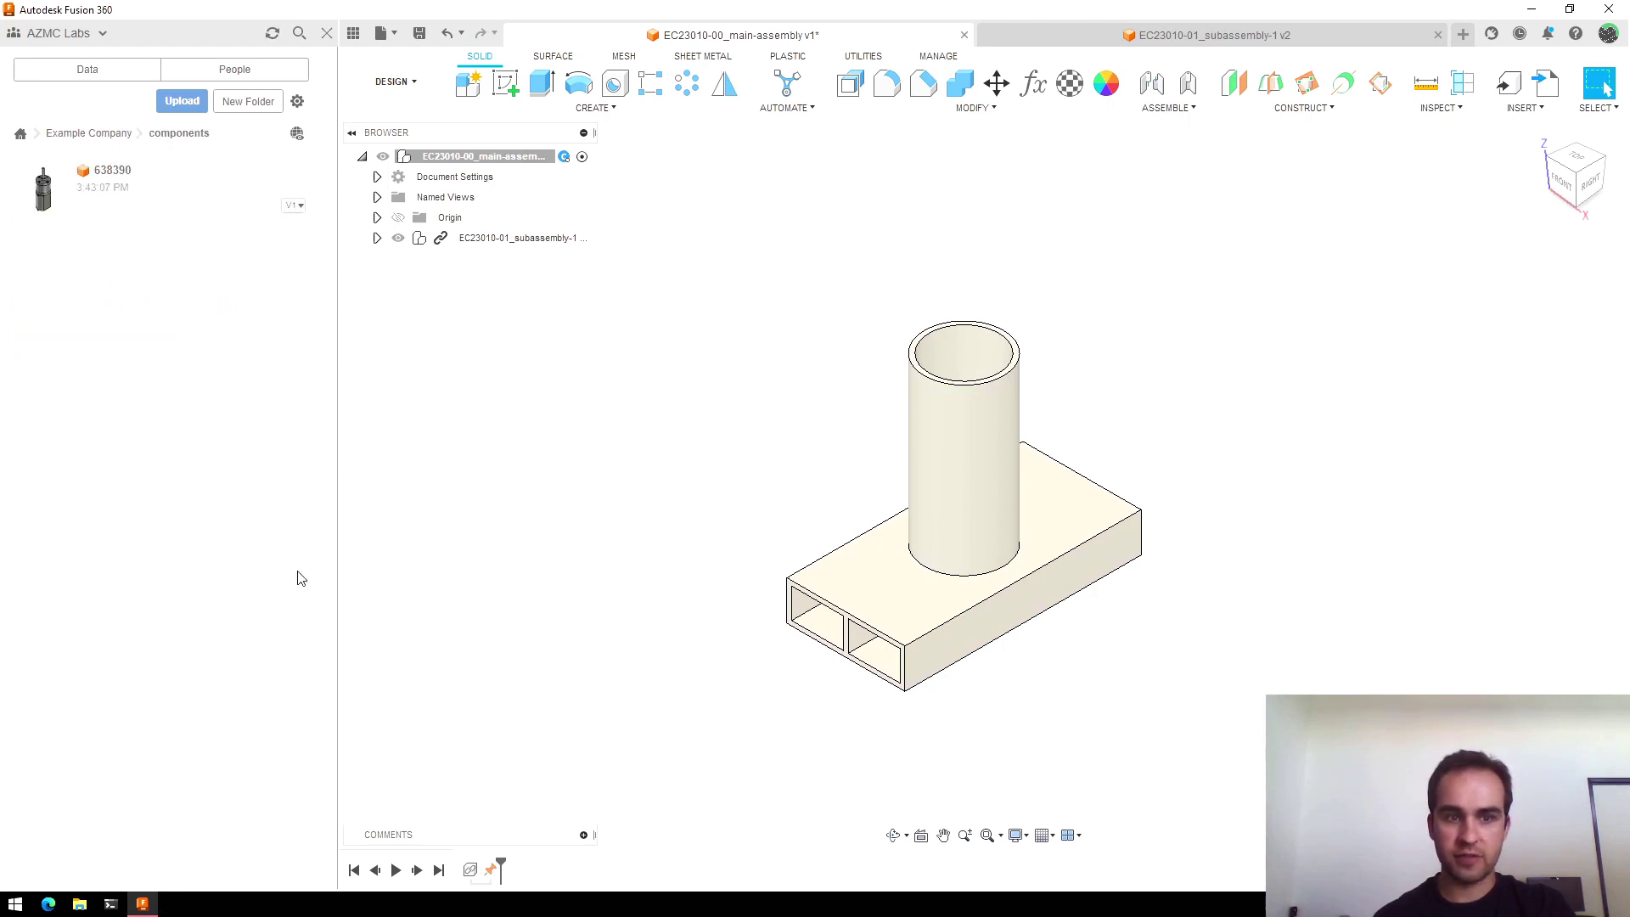
{"action": "scroll", "coordinate": [1015, 502], "scroll_direction": "down", "scroll_amount": 2}
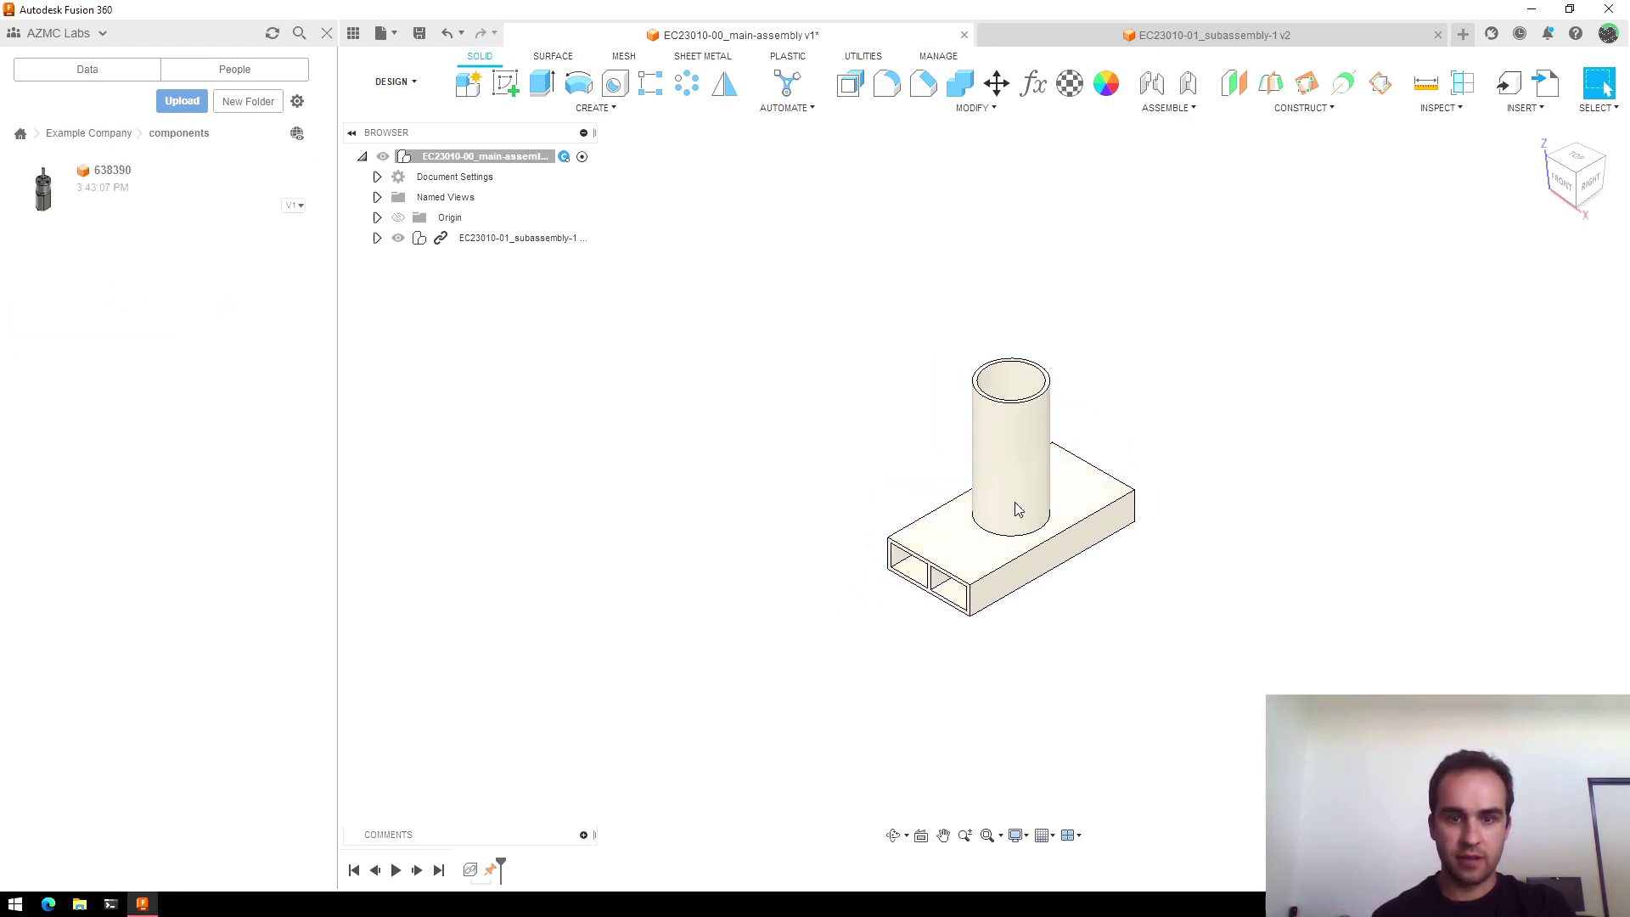
{"action": "scroll", "coordinate": [938, 379], "scroll_direction": "up", "scroll_amount": 3}
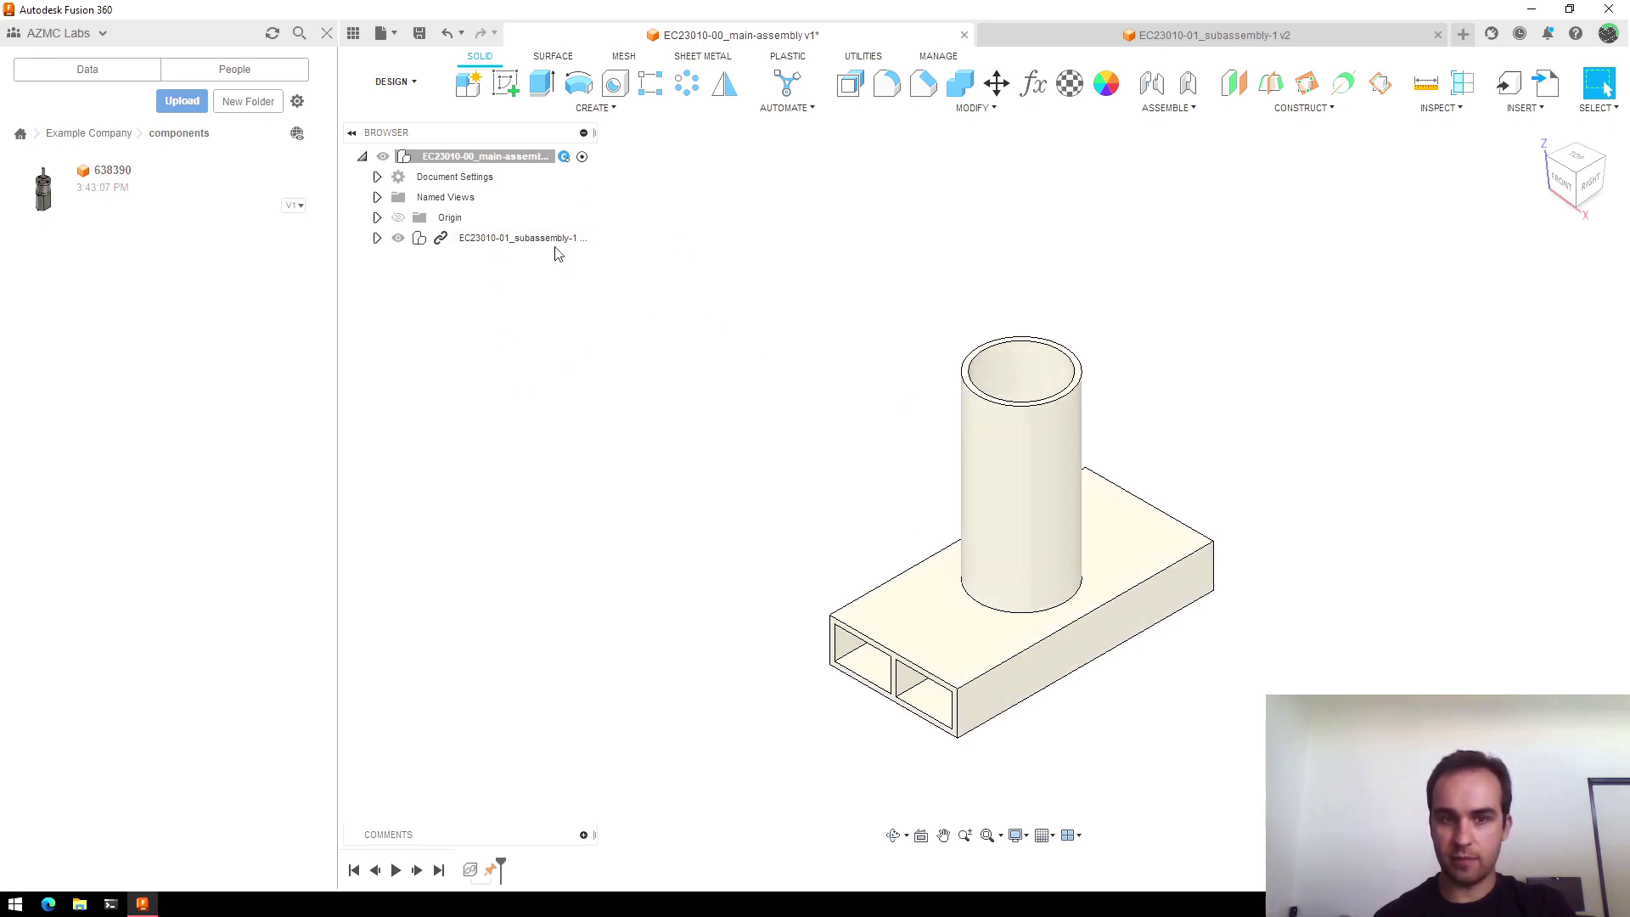
{"action": "left_click_drag", "start_coordinate": [153, 204], "coordinate": [865, 509]}
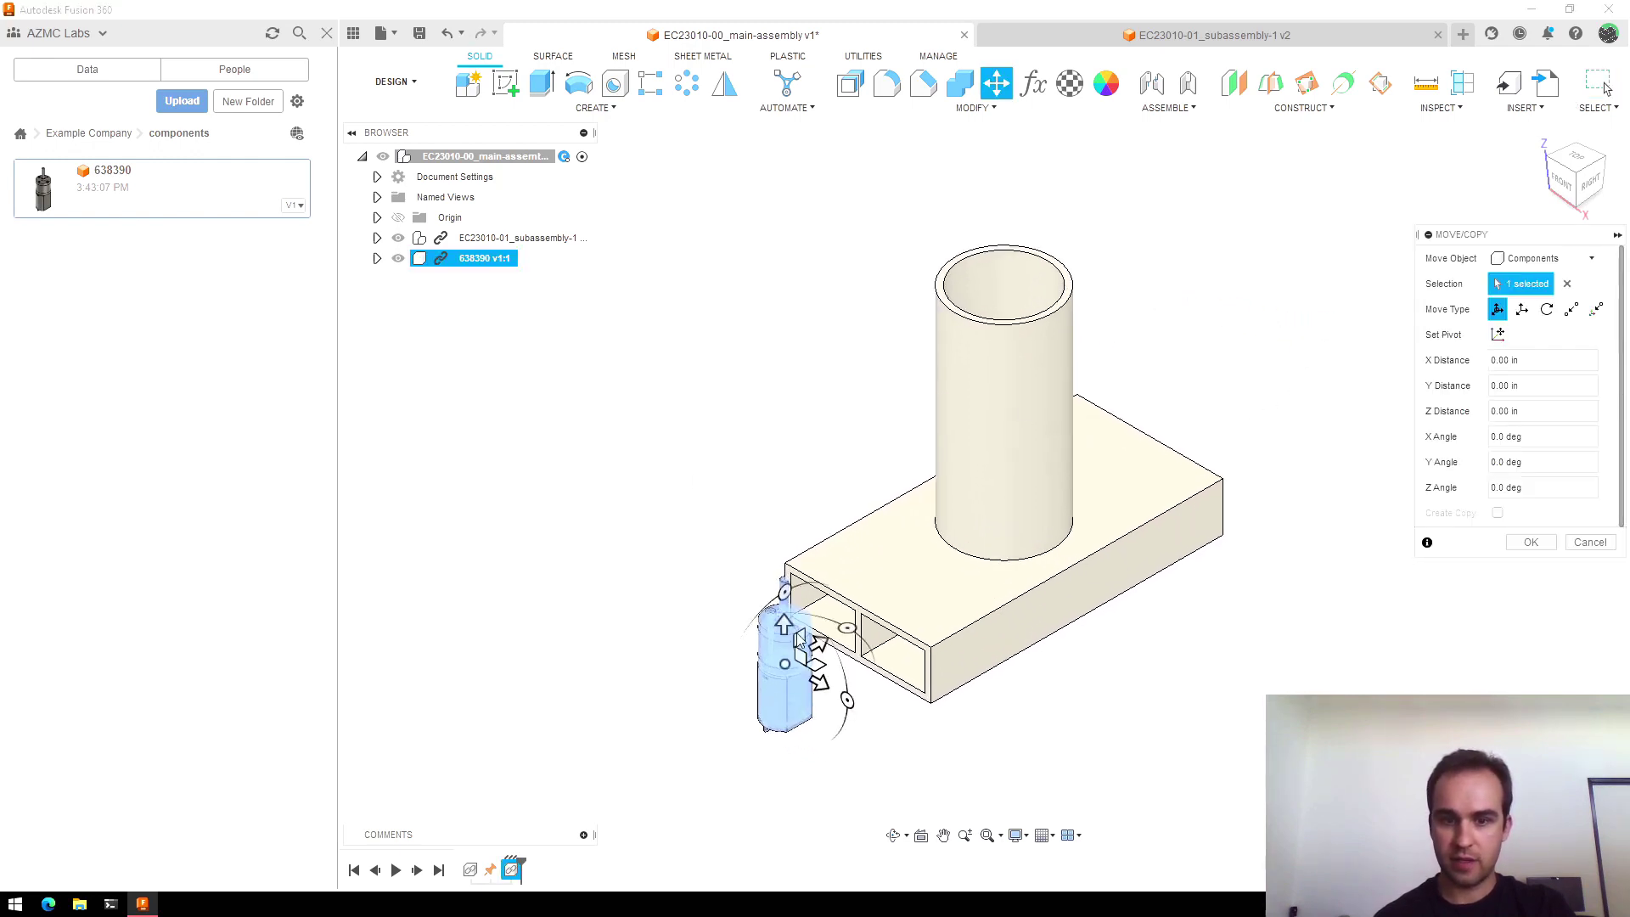
{"action": "scroll", "coordinate": [806, 645], "scroll_direction": "up", "scroll_amount": 3}
{"action": "scroll", "coordinate": [1167, 709], "scroll_direction": "down", "scroll_amount": 4}
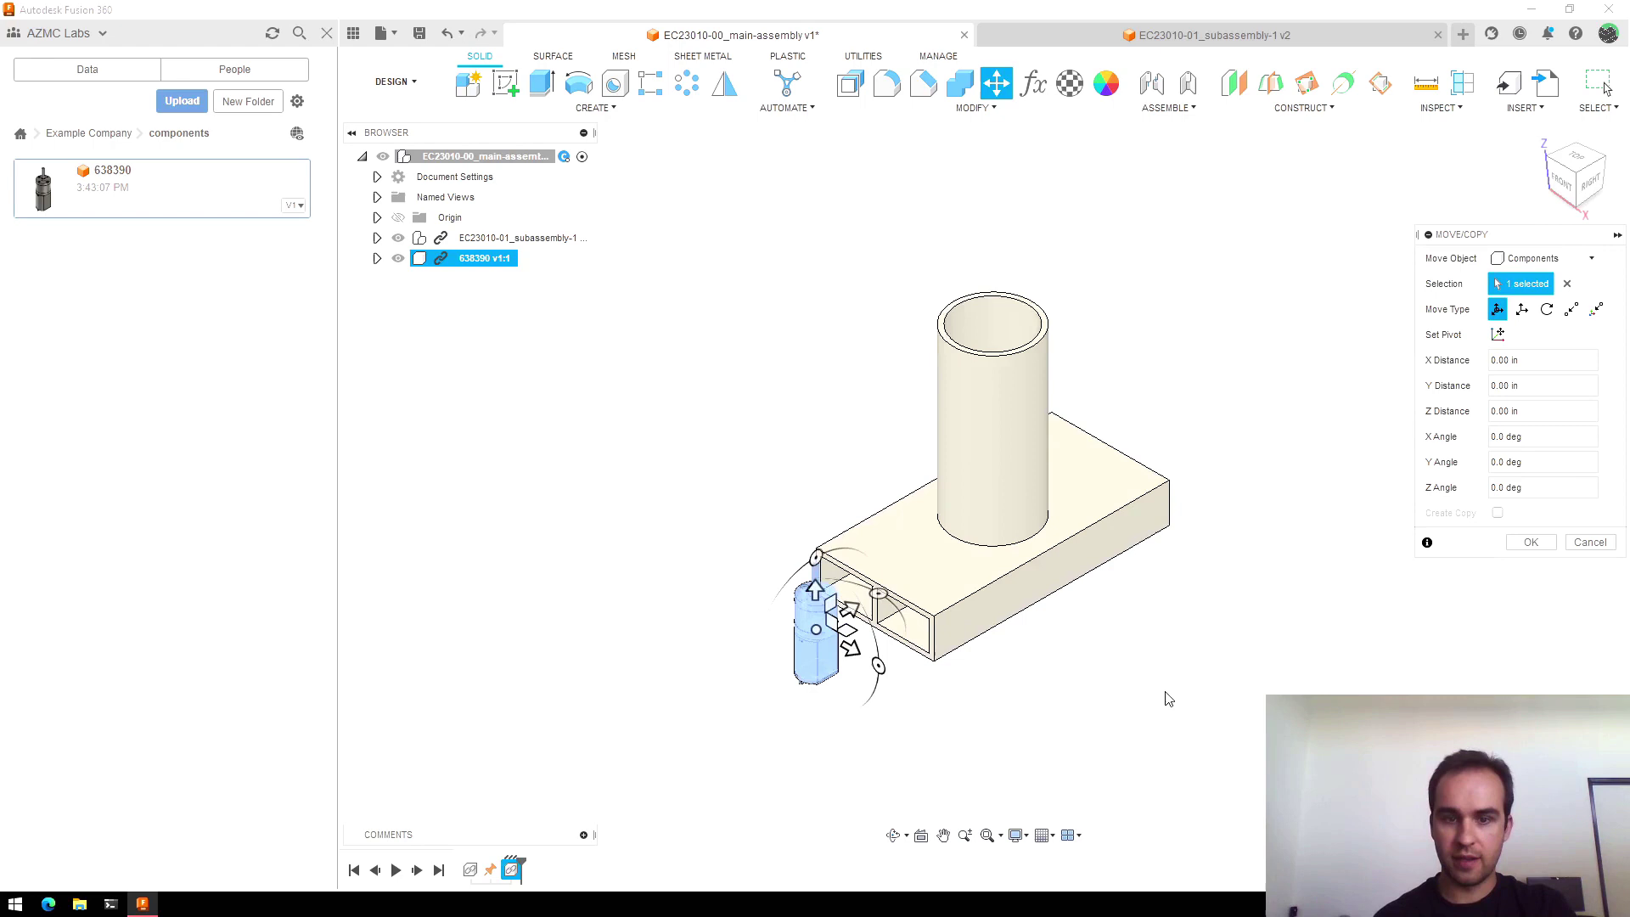
{"action": "scroll", "coordinate": [811, 575], "scroll_direction": "up", "scroll_amount": 2}
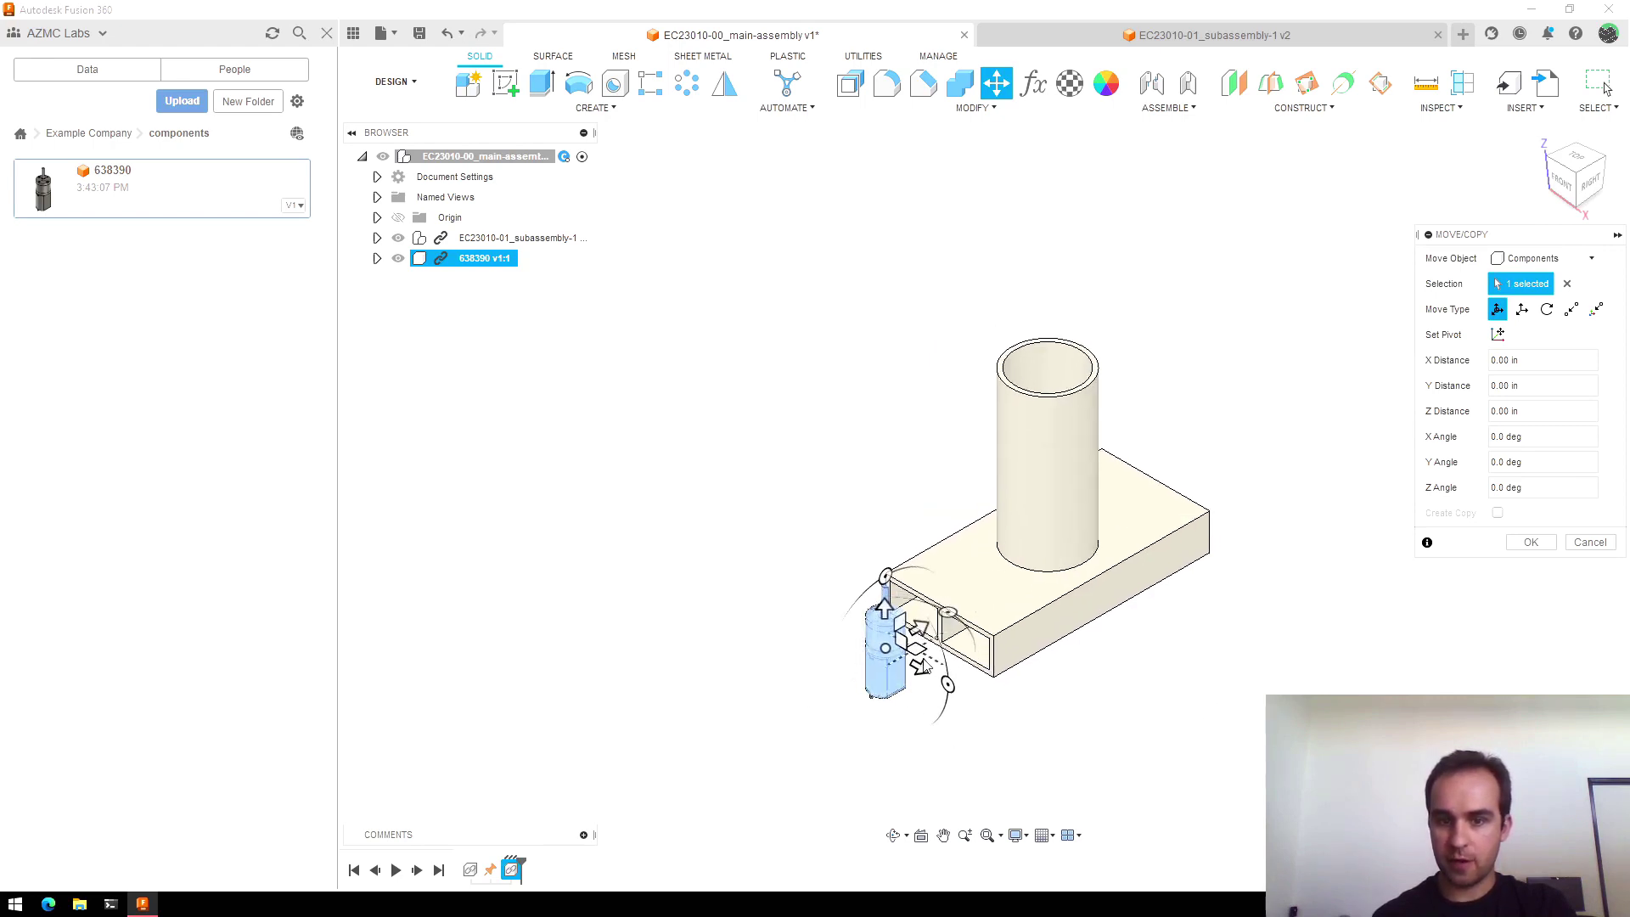
{"action": "left_click_drag", "start_coordinate": [919, 668], "coordinate": [747, 699]}
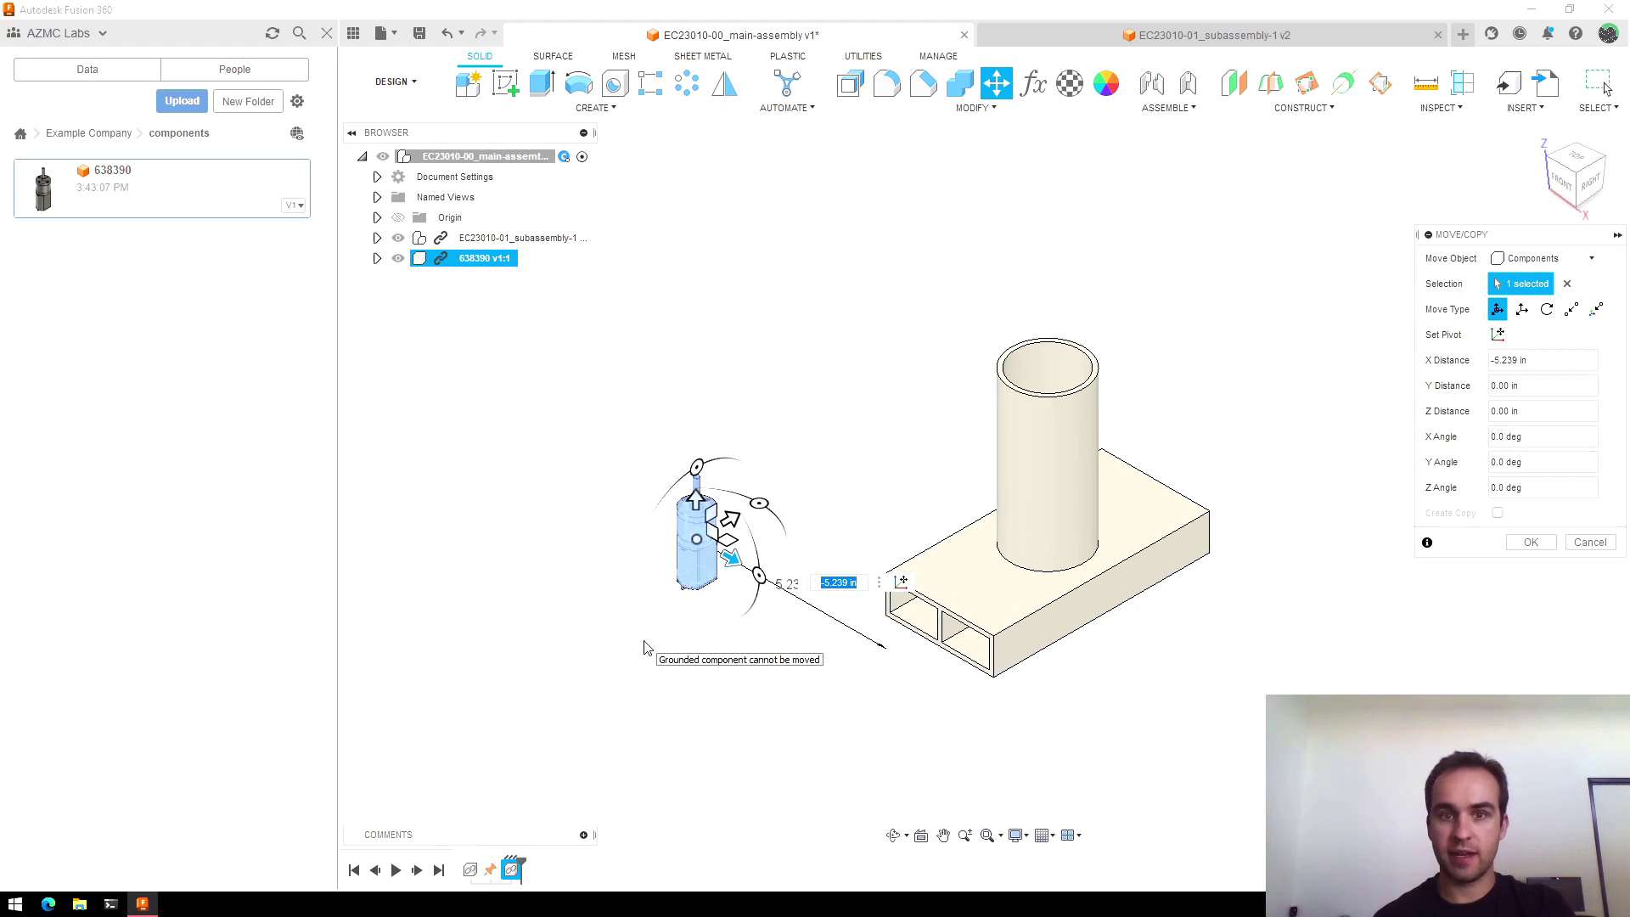
{"action": "key", "text": "Return"}
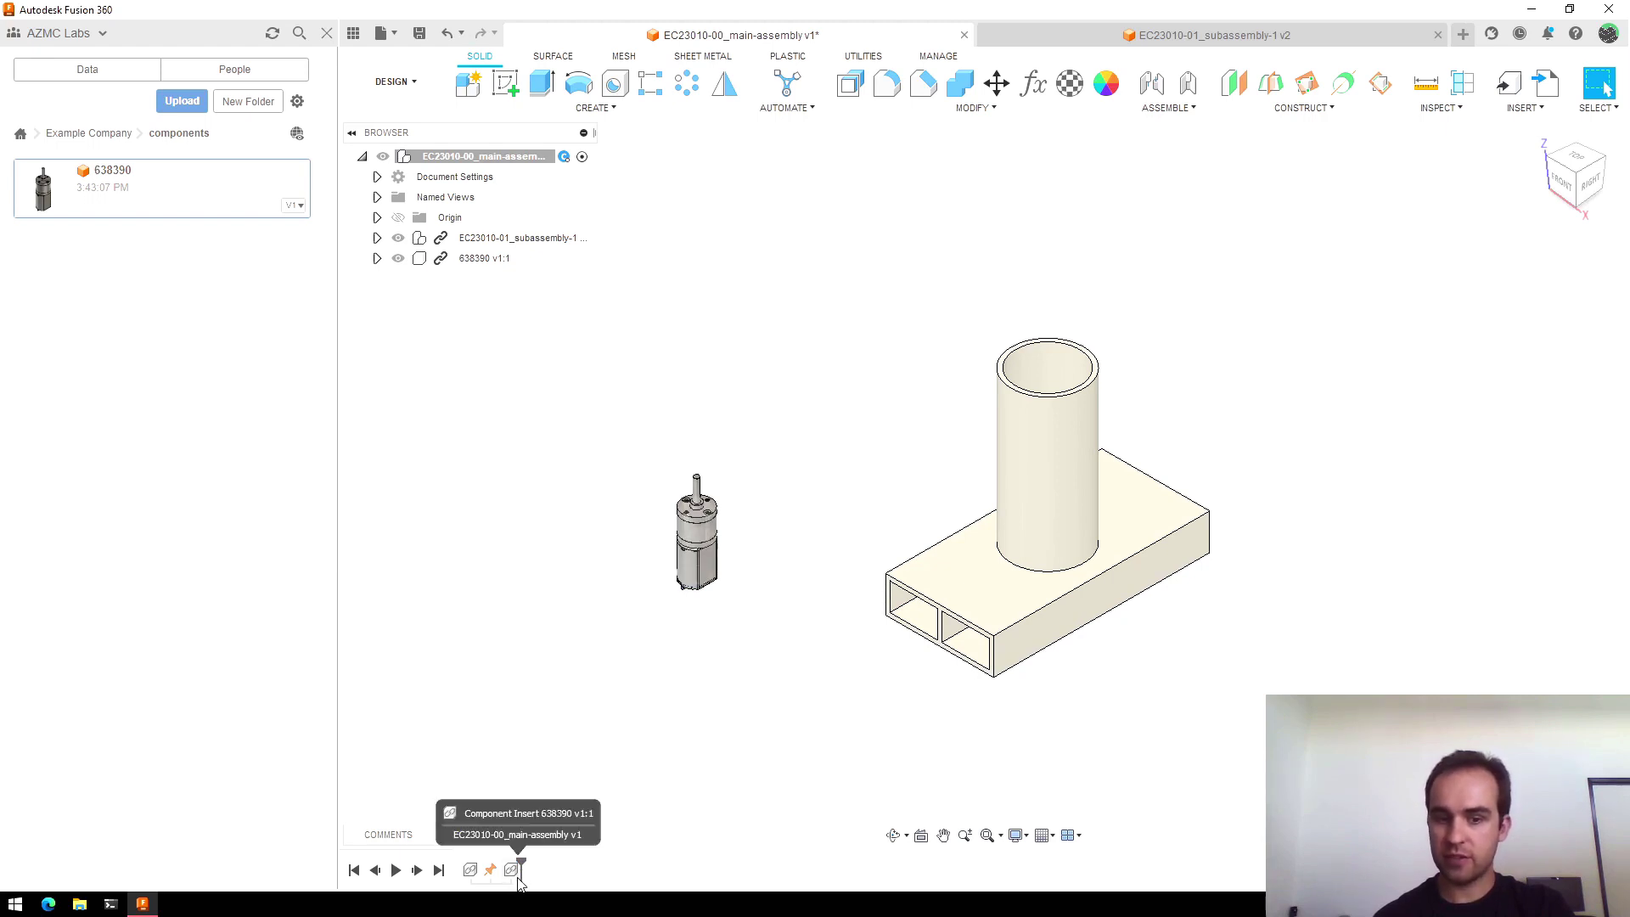
{"action": "left_click_drag", "start_coordinate": [706, 544], "coordinate": [602, 430]}
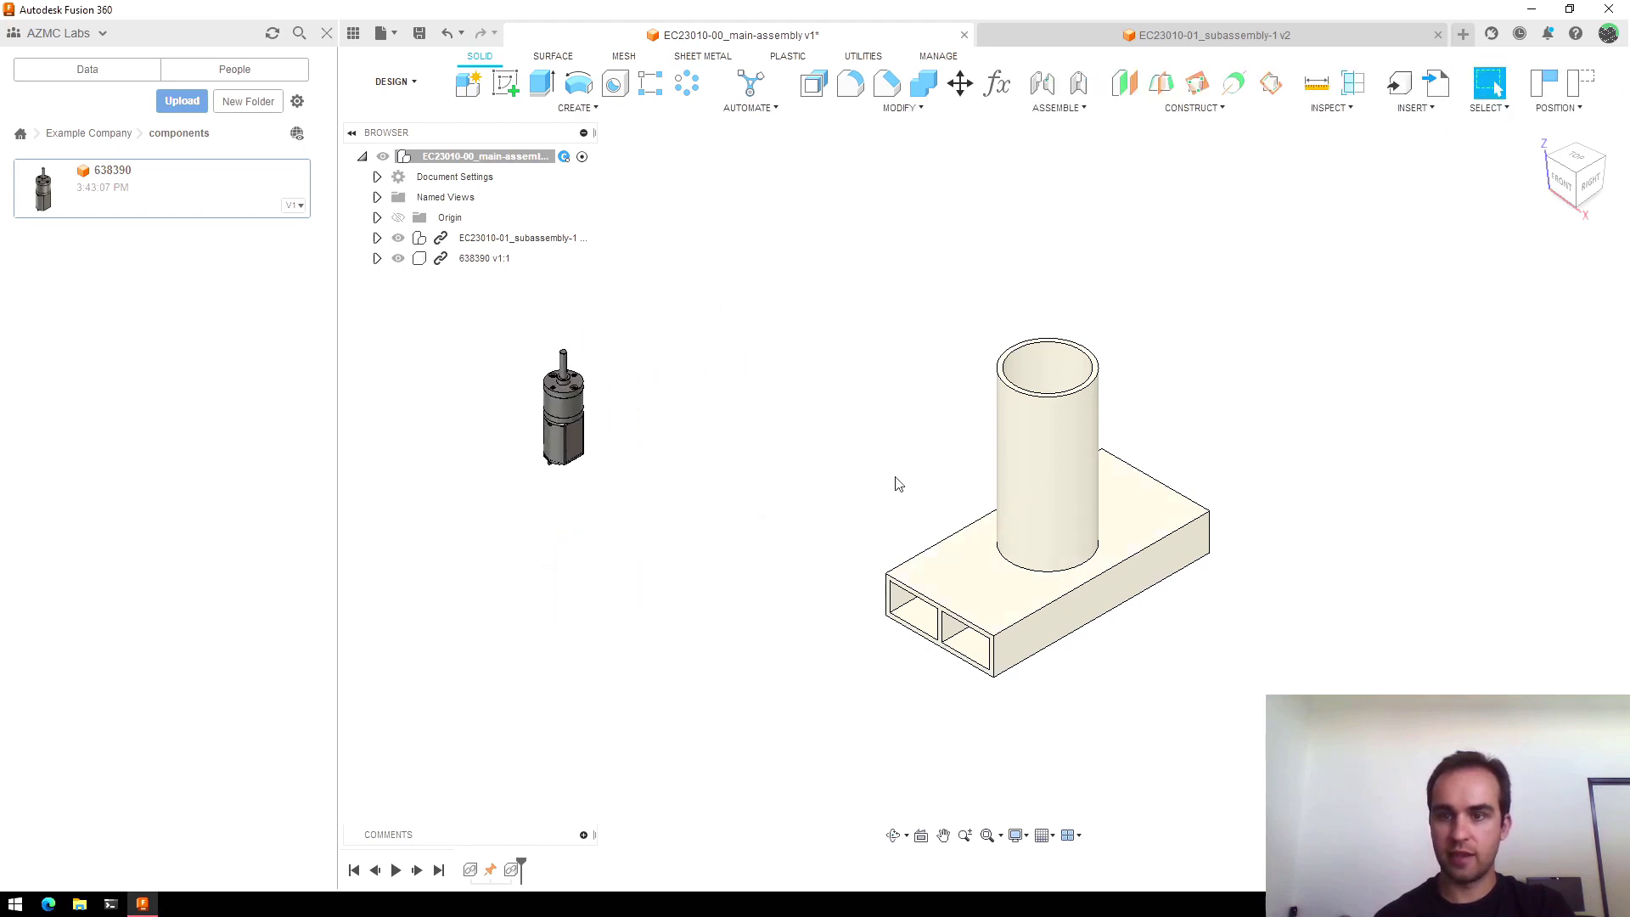
Step: Undo the motor nudge and join the motor's boss edge to the tube's top inner edge
{"action": "key", "text": "ctrl+z"}
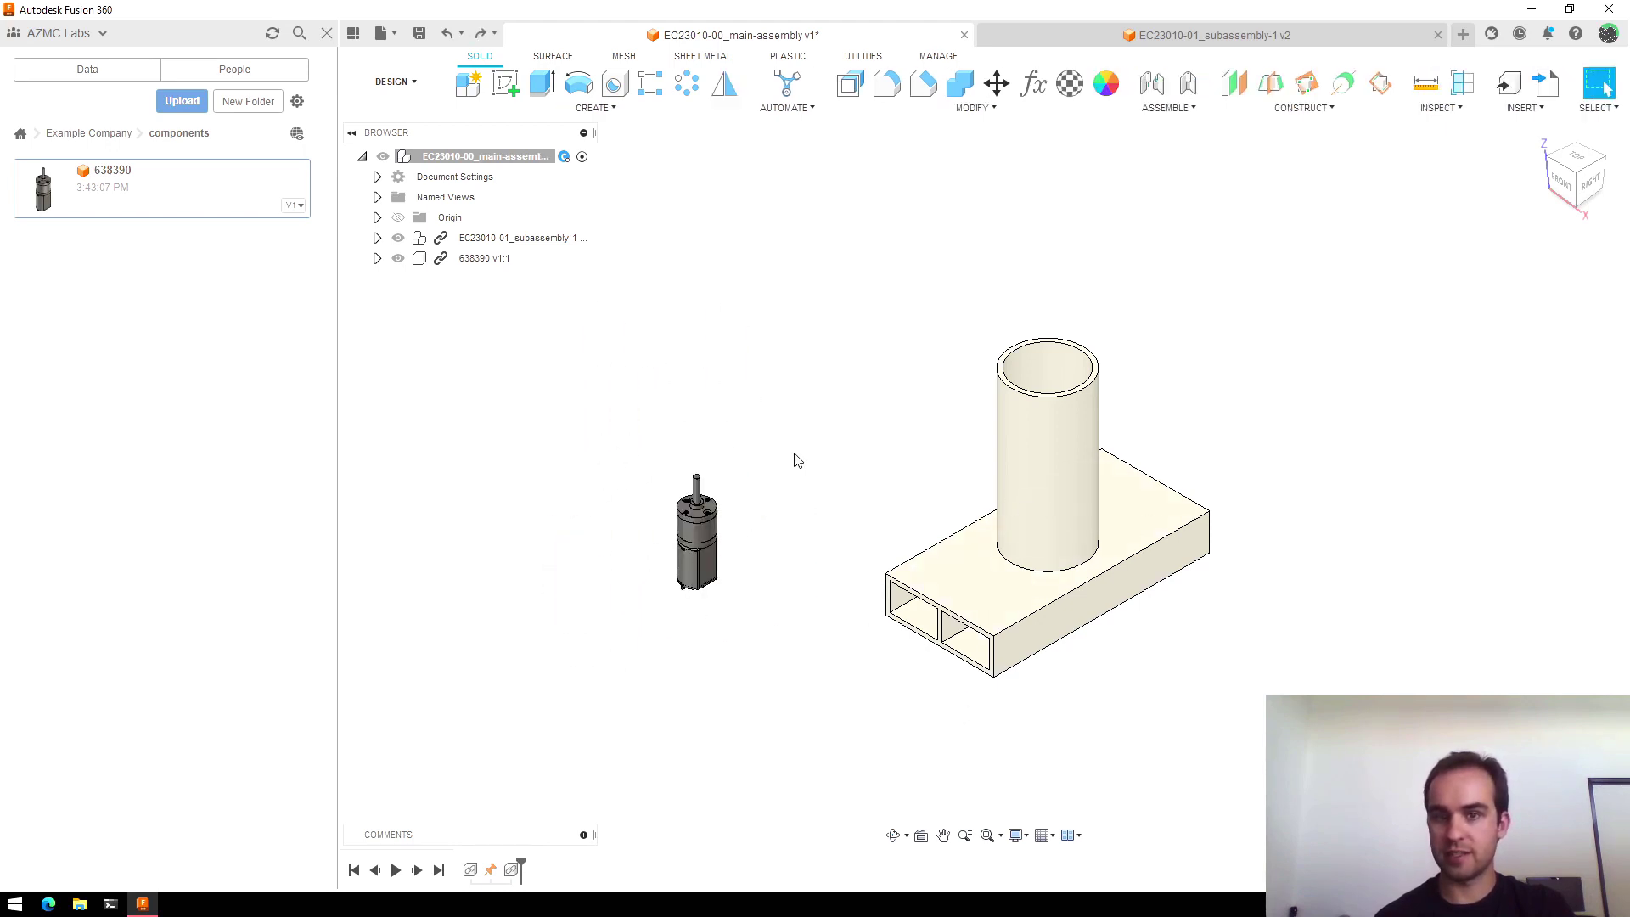
{"action": "left_click", "coordinate": [1152, 82]}
{"action": "scroll", "coordinate": [696, 506], "scroll_direction": "up", "scroll_amount": 2}
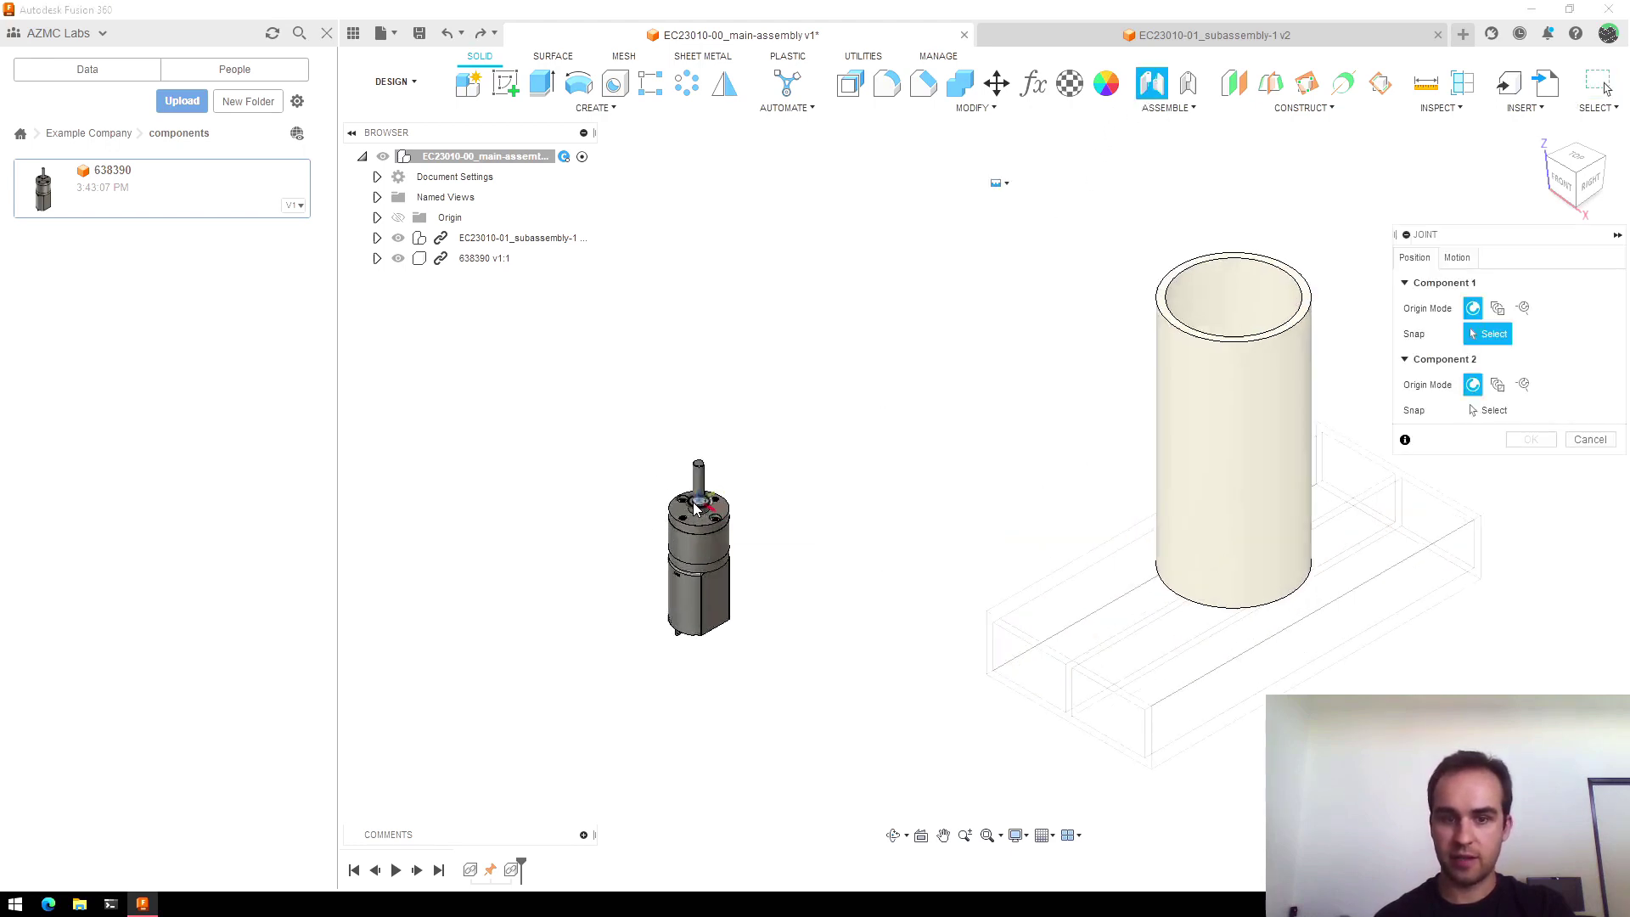
{"action": "scroll", "coordinate": [696, 507], "scroll_direction": "up", "scroll_amount": 5}
{"action": "scroll", "coordinate": [880, 516], "scroll_direction": "up", "scroll_amount": 2}
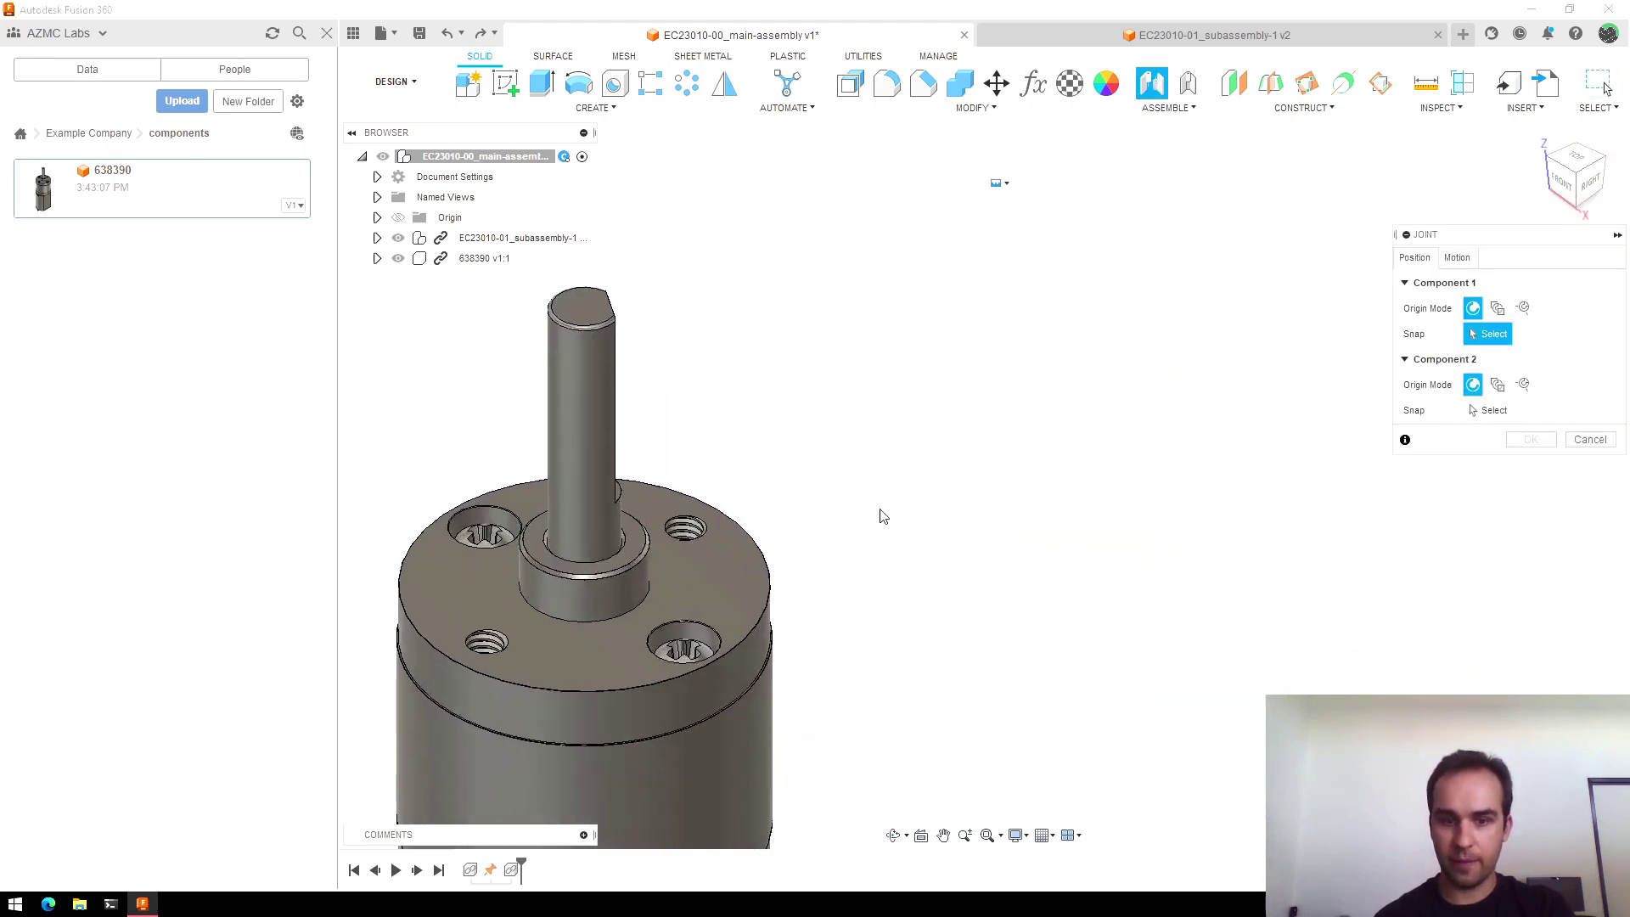
{"action": "scroll", "coordinate": [880, 516], "scroll_direction": "up", "scroll_amount": 2}
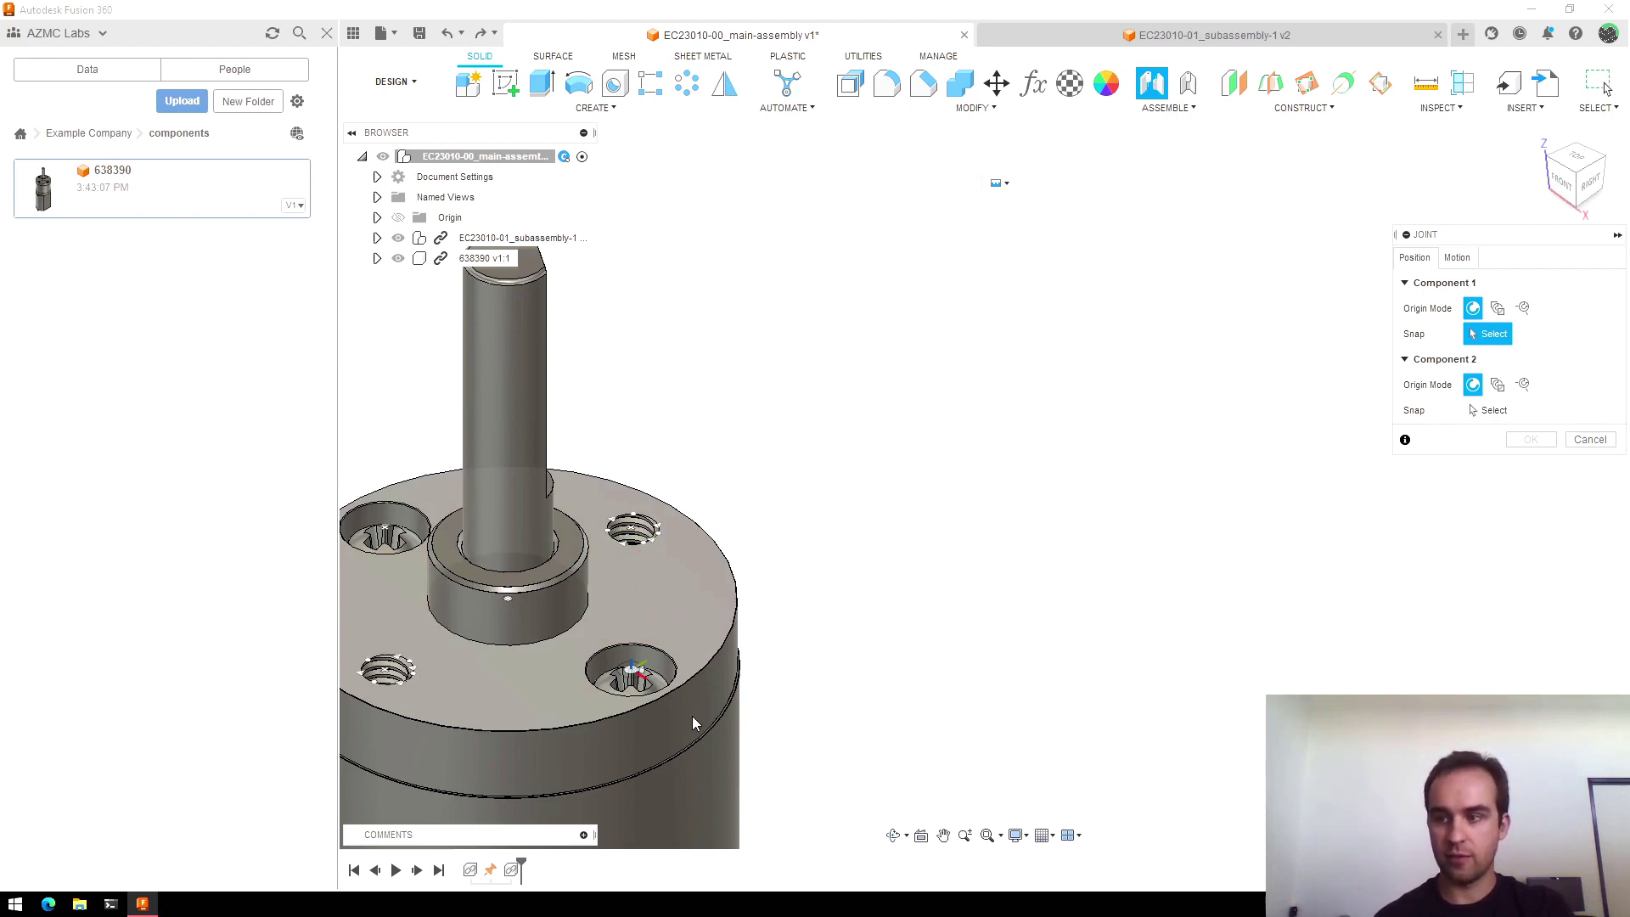
{"action": "left_click", "coordinate": [507, 604]}
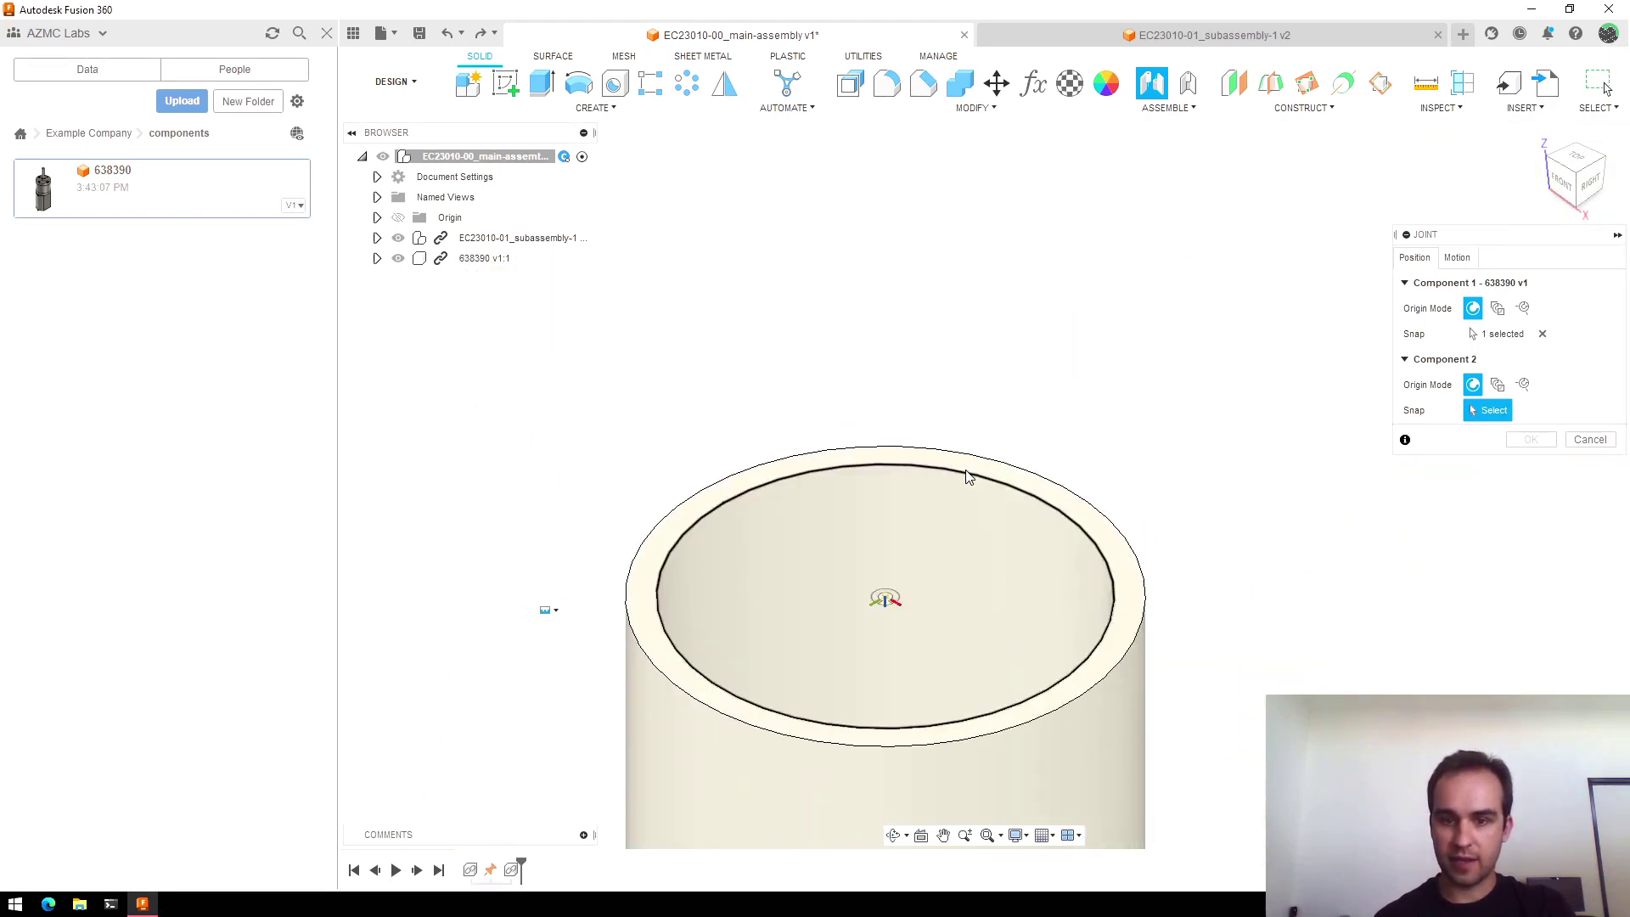
{"action": "left_click", "coordinate": [933, 471]}
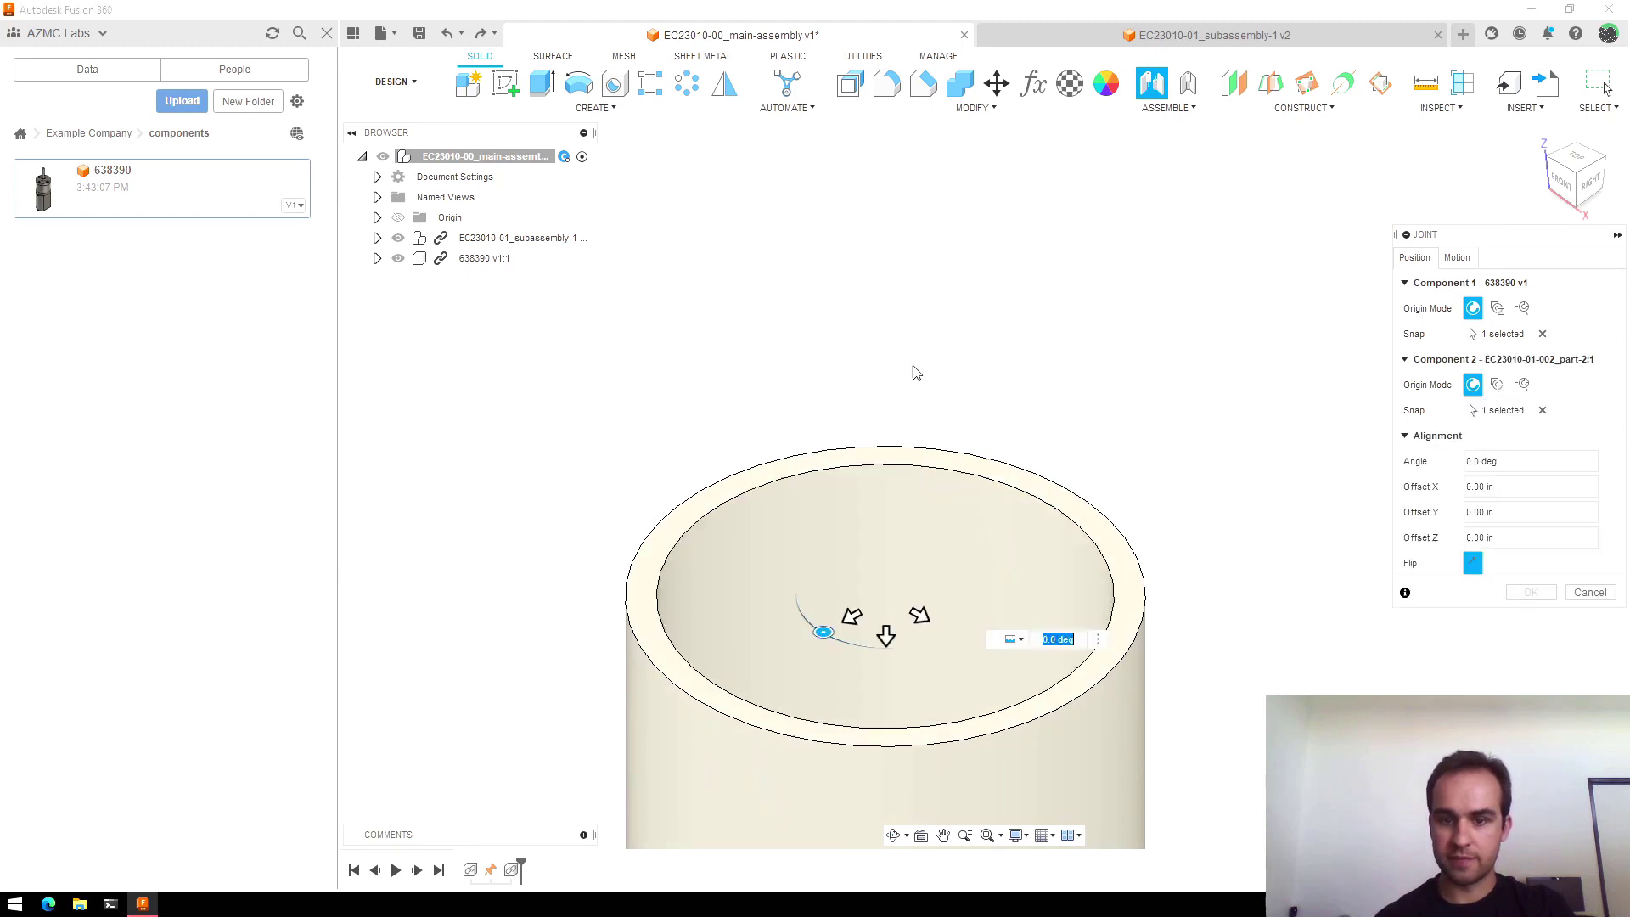
Step: Keep the joint motion type Rigid and create the joint
{"action": "scroll", "coordinate": [933, 233], "scroll_direction": "down", "scroll_amount": 5}
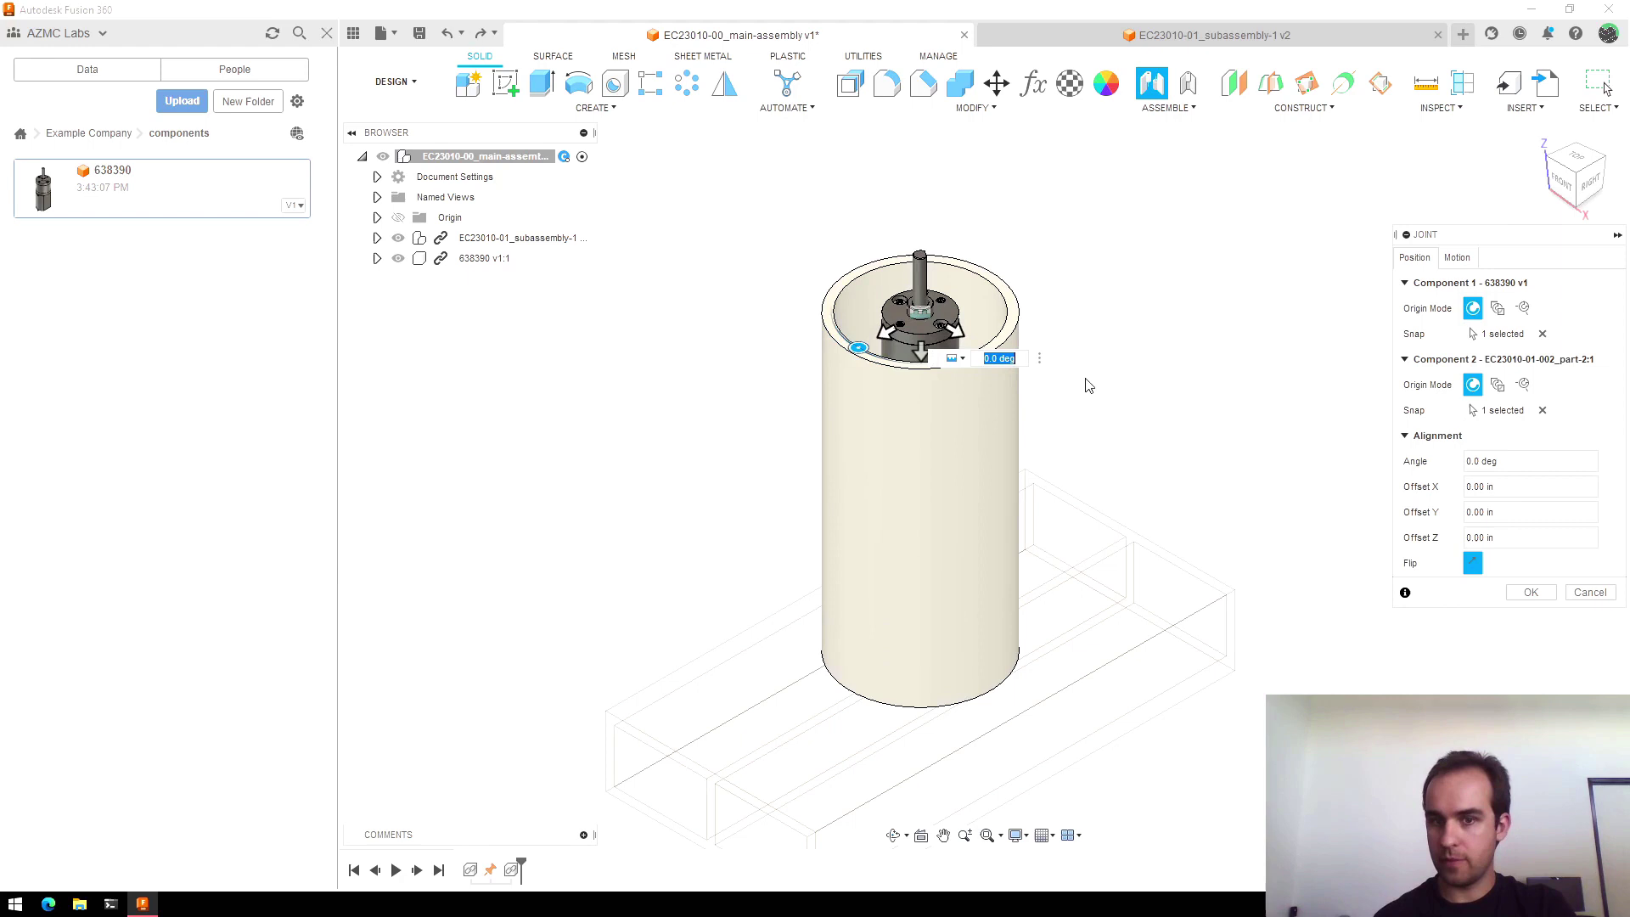
{"action": "scroll", "coordinate": [982, 273], "scroll_direction": "up", "scroll_amount": 2}
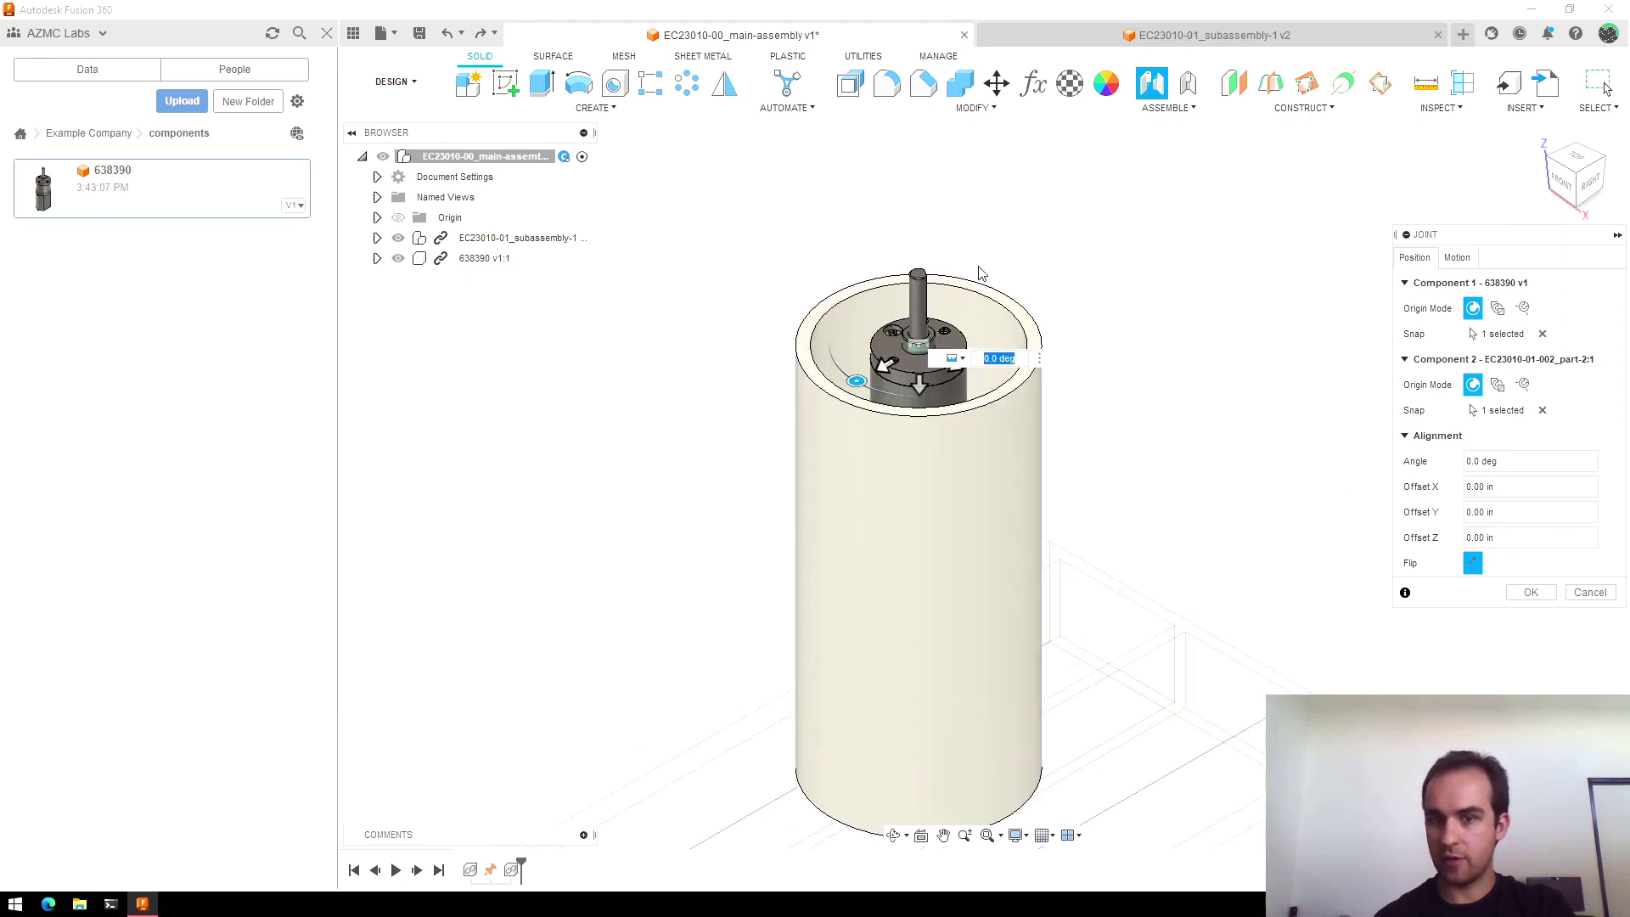
{"action": "scroll", "coordinate": [917, 361], "scroll_direction": "up", "scroll_amount": 2}
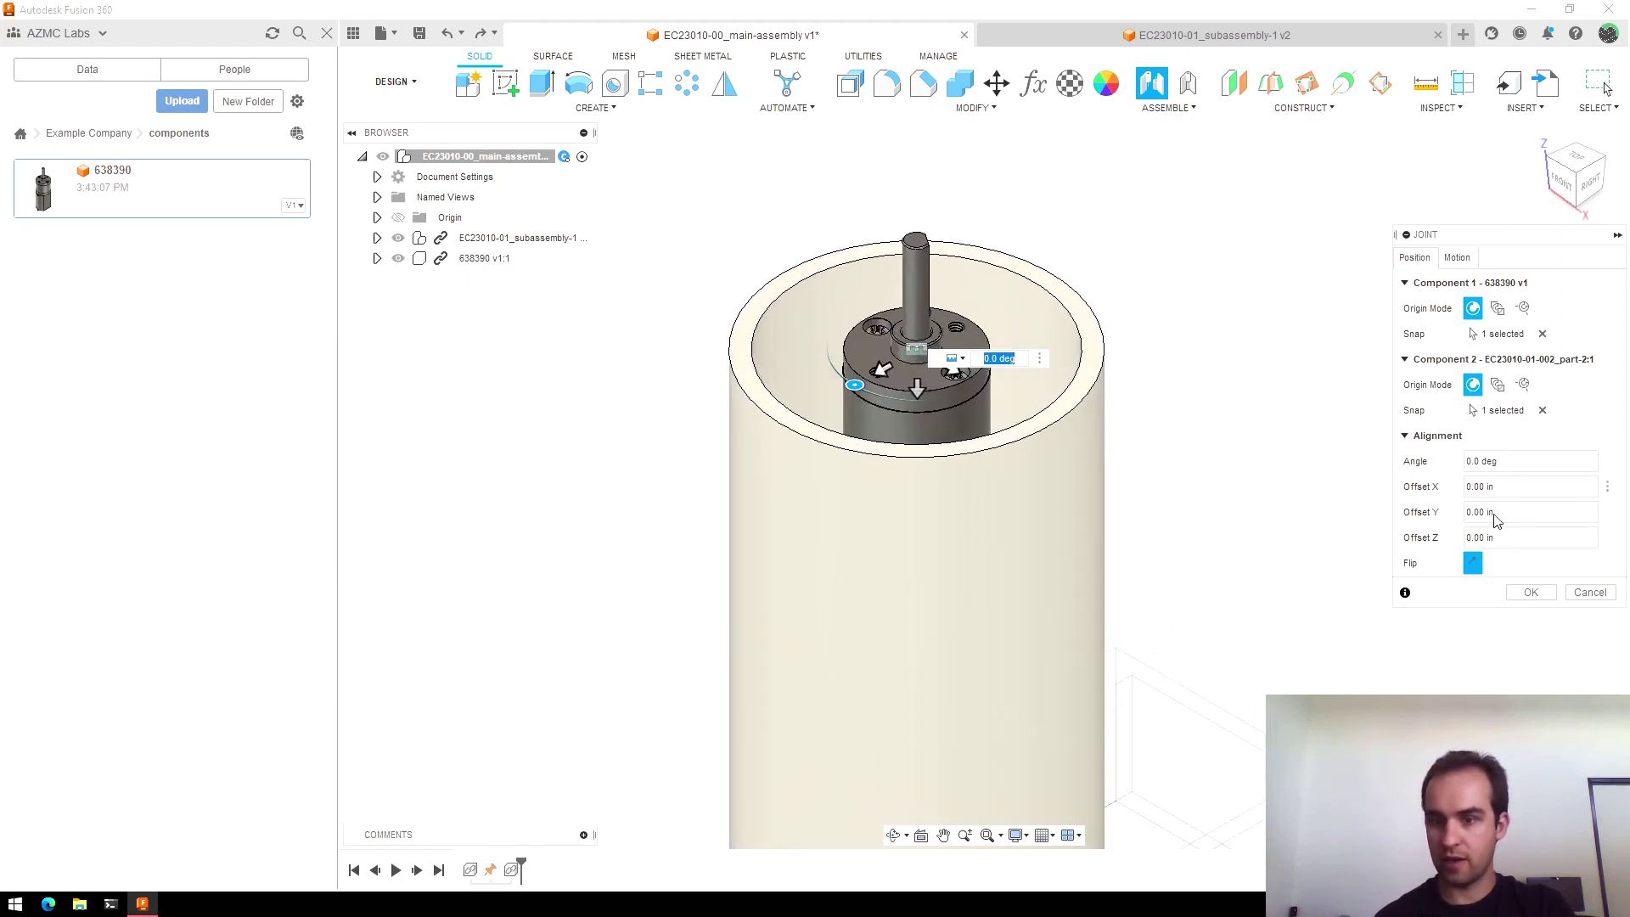
{"action": "left_click", "coordinate": [1457, 257]}
{"action": "left_click", "coordinate": [1414, 257]}
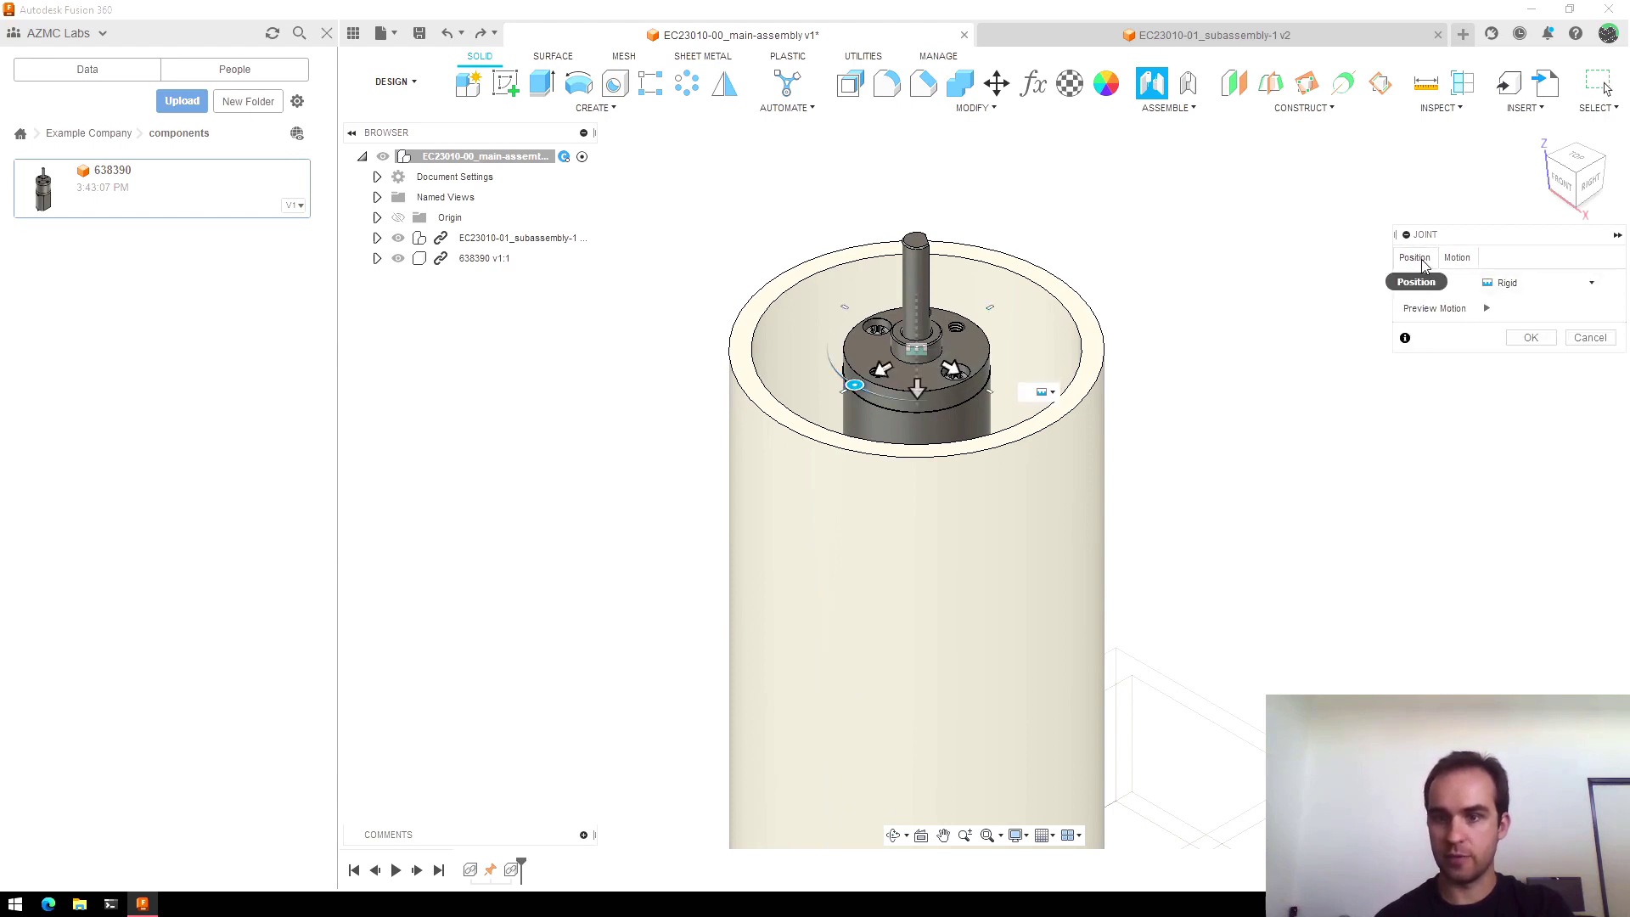
{"action": "left_click", "coordinate": [1530, 593]}
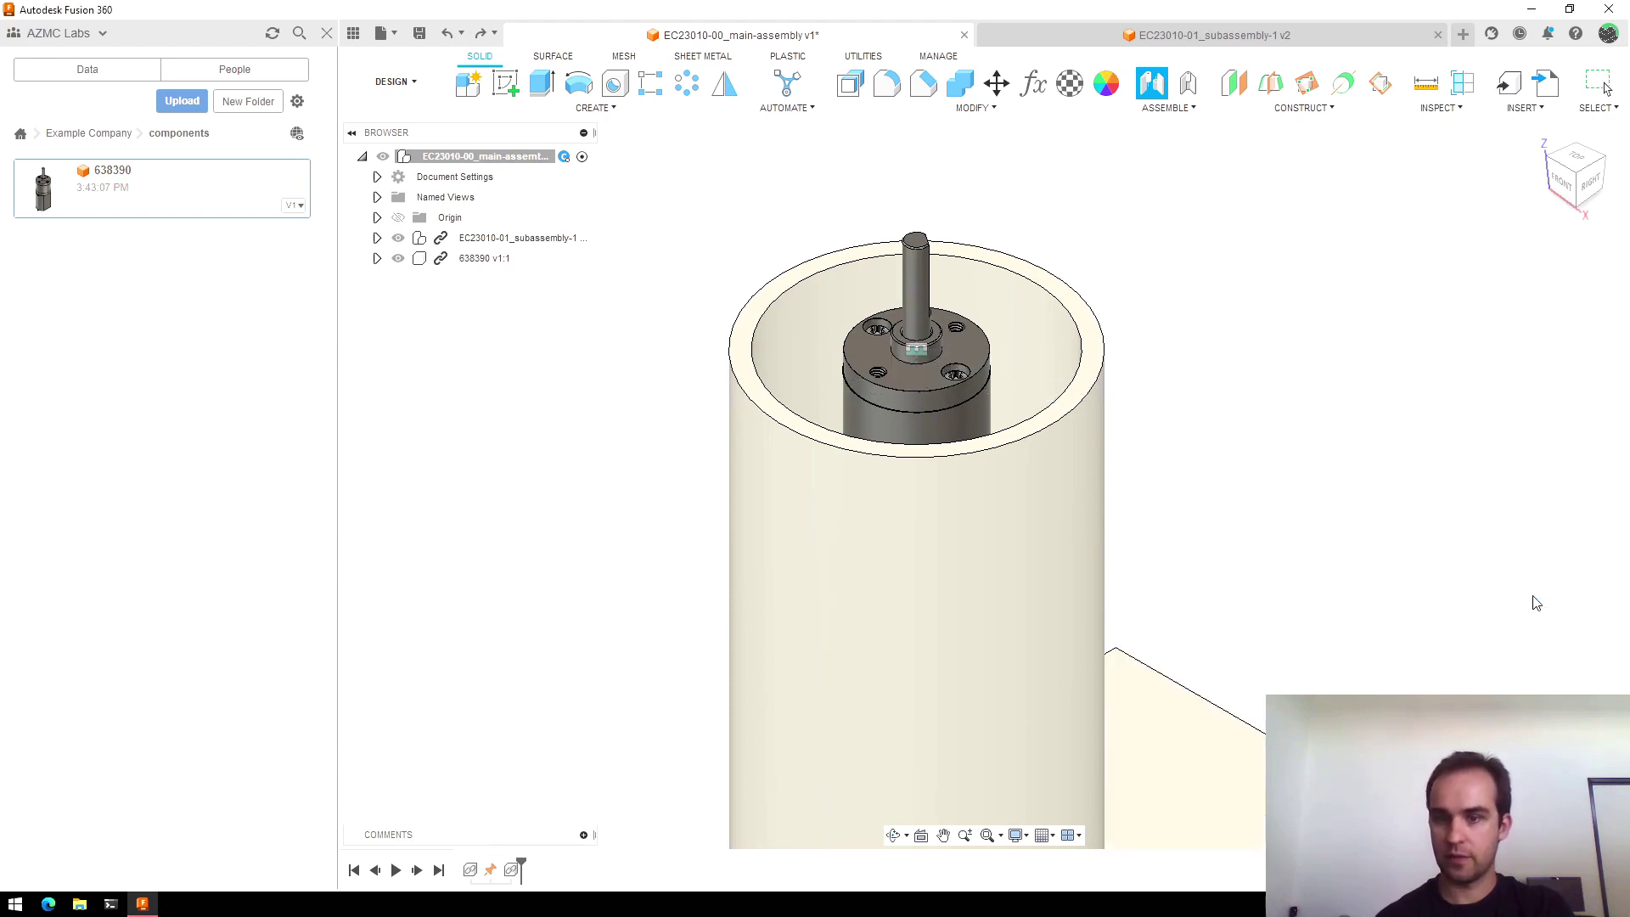
Step: Zoom around to inspect the motor seated in the top of the tube
{"action": "scroll", "coordinate": [968, 255], "scroll_direction": "down", "scroll_amount": 3}
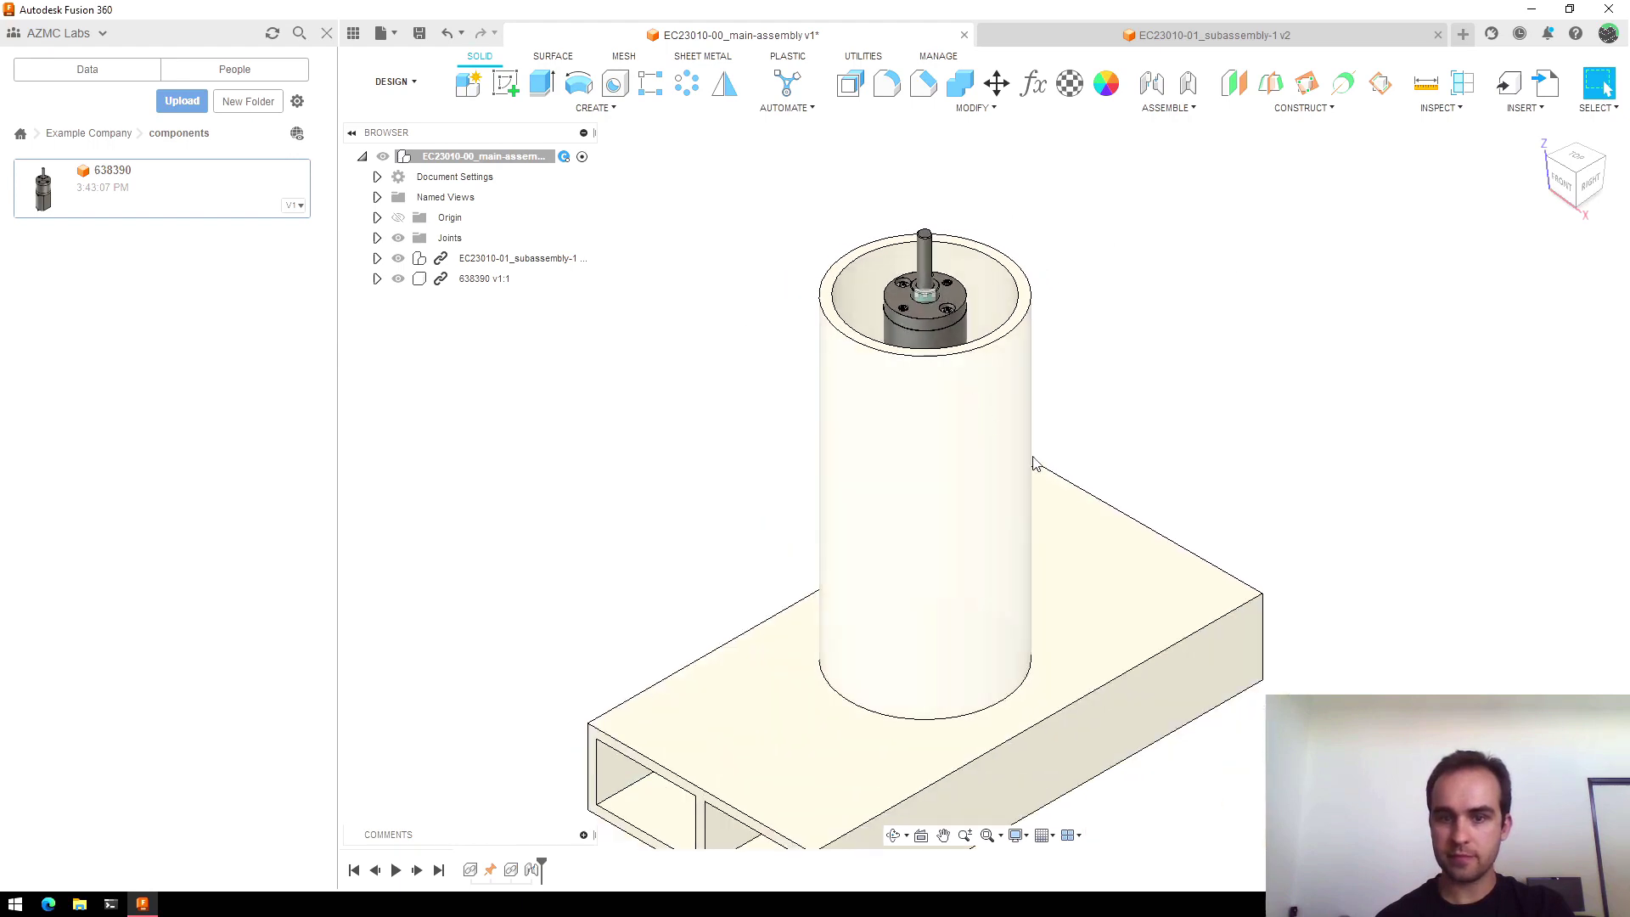
{"action": "scroll", "coordinate": [906, 274], "scroll_direction": "up", "scroll_amount": 3}
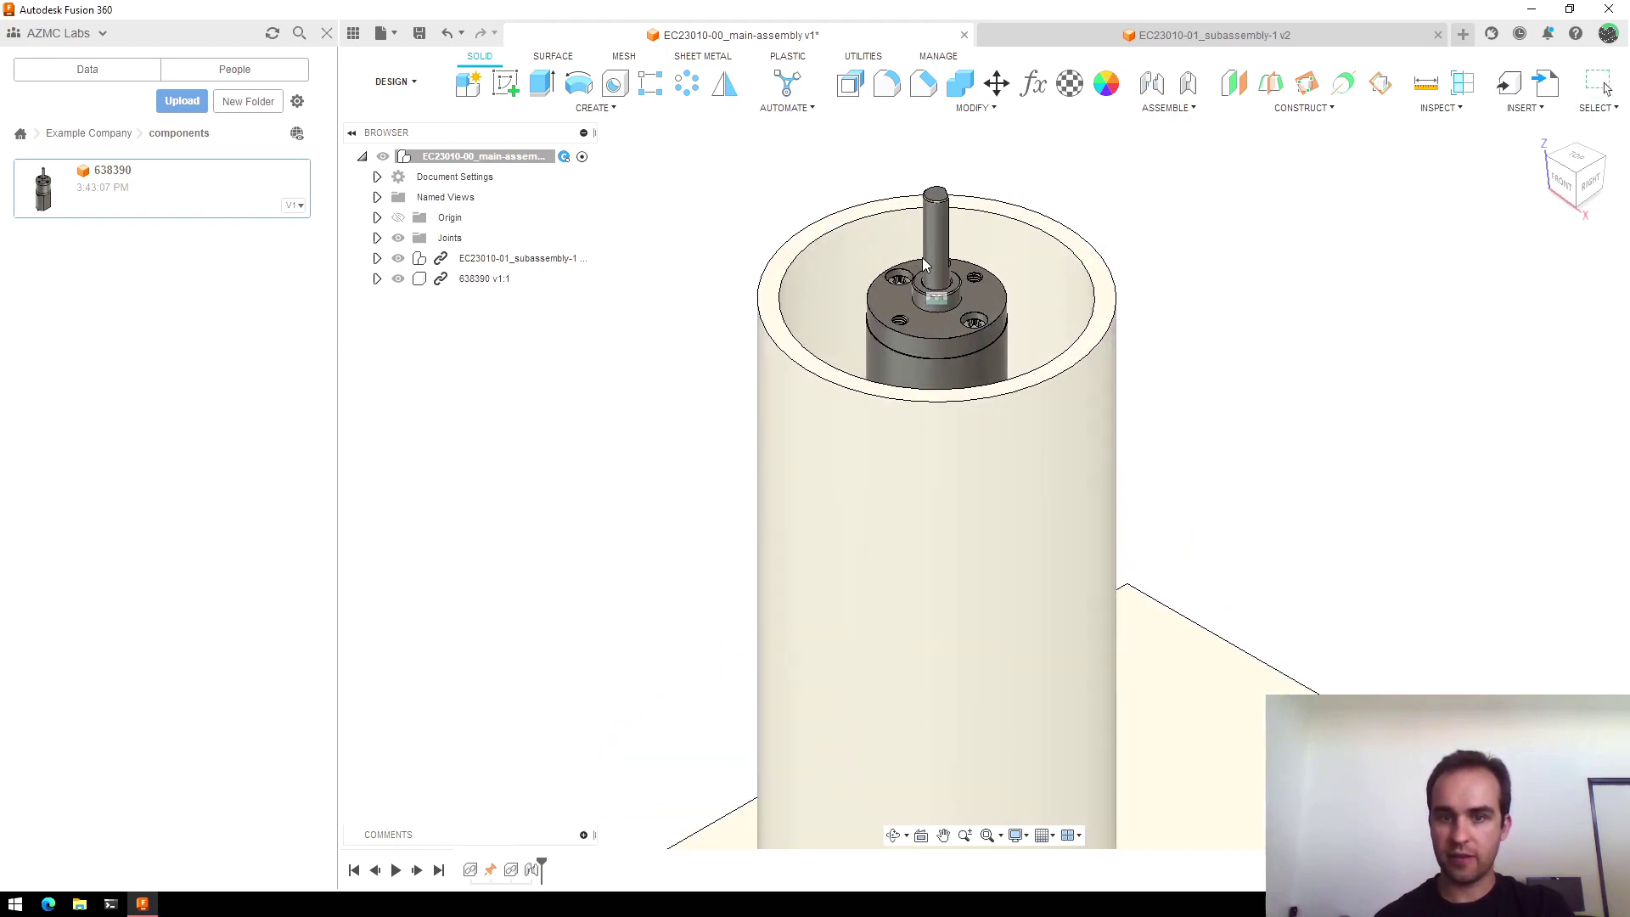
{"action": "scroll", "coordinate": [925, 212], "scroll_direction": "down", "scroll_amount": 3}
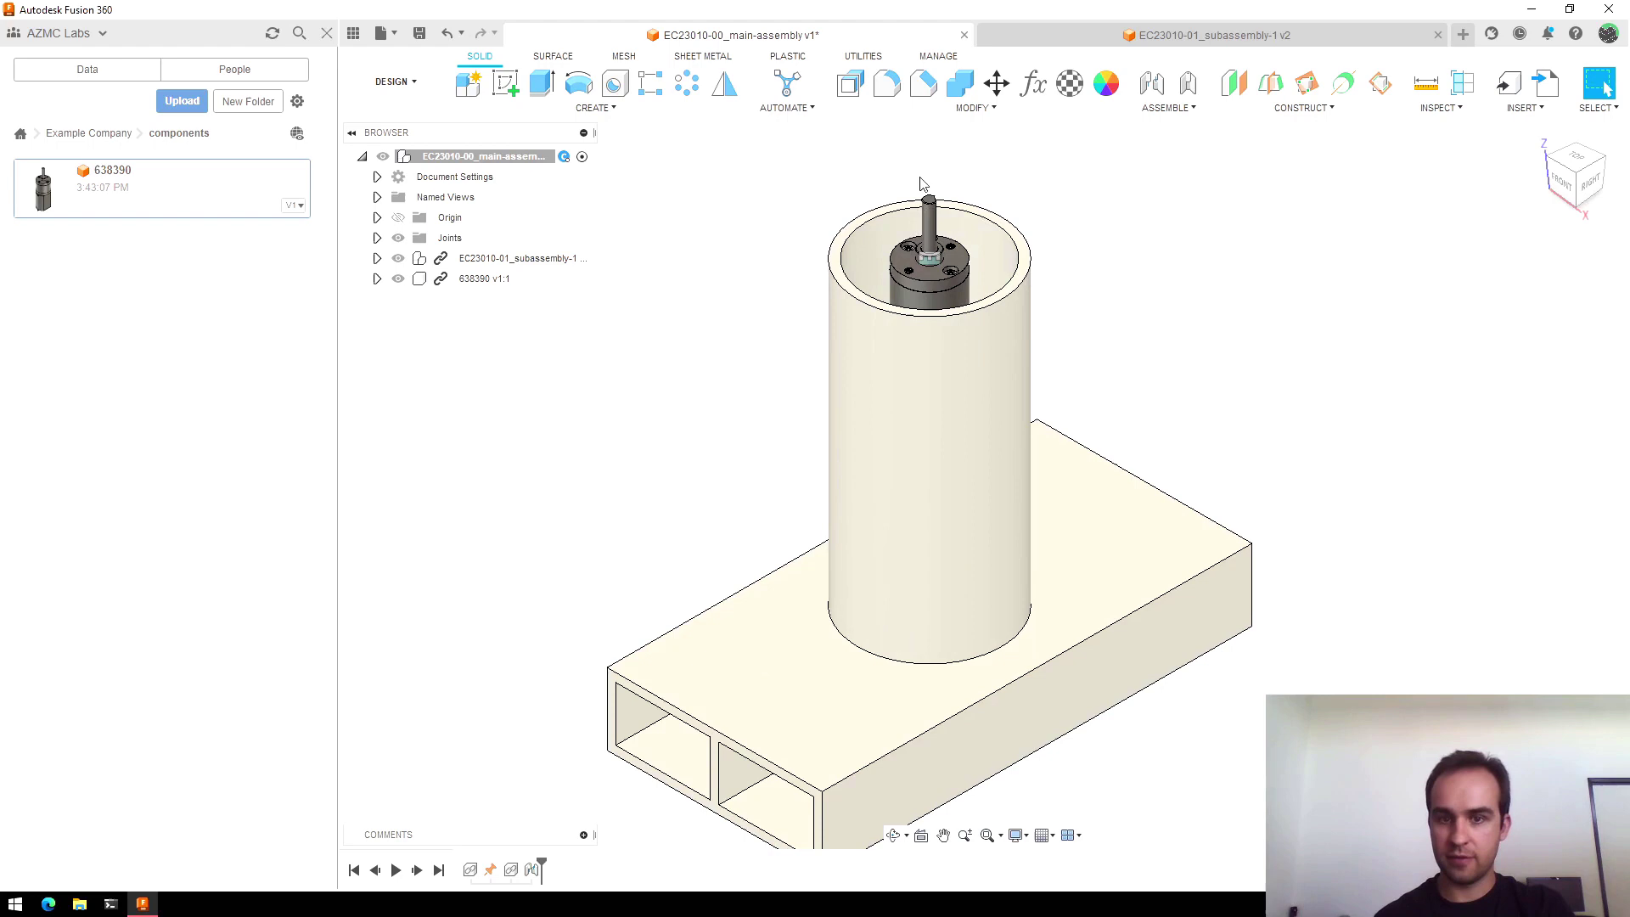
{"action": "scroll", "coordinate": [1101, 319], "scroll_direction": "down", "scroll_amount": 2}
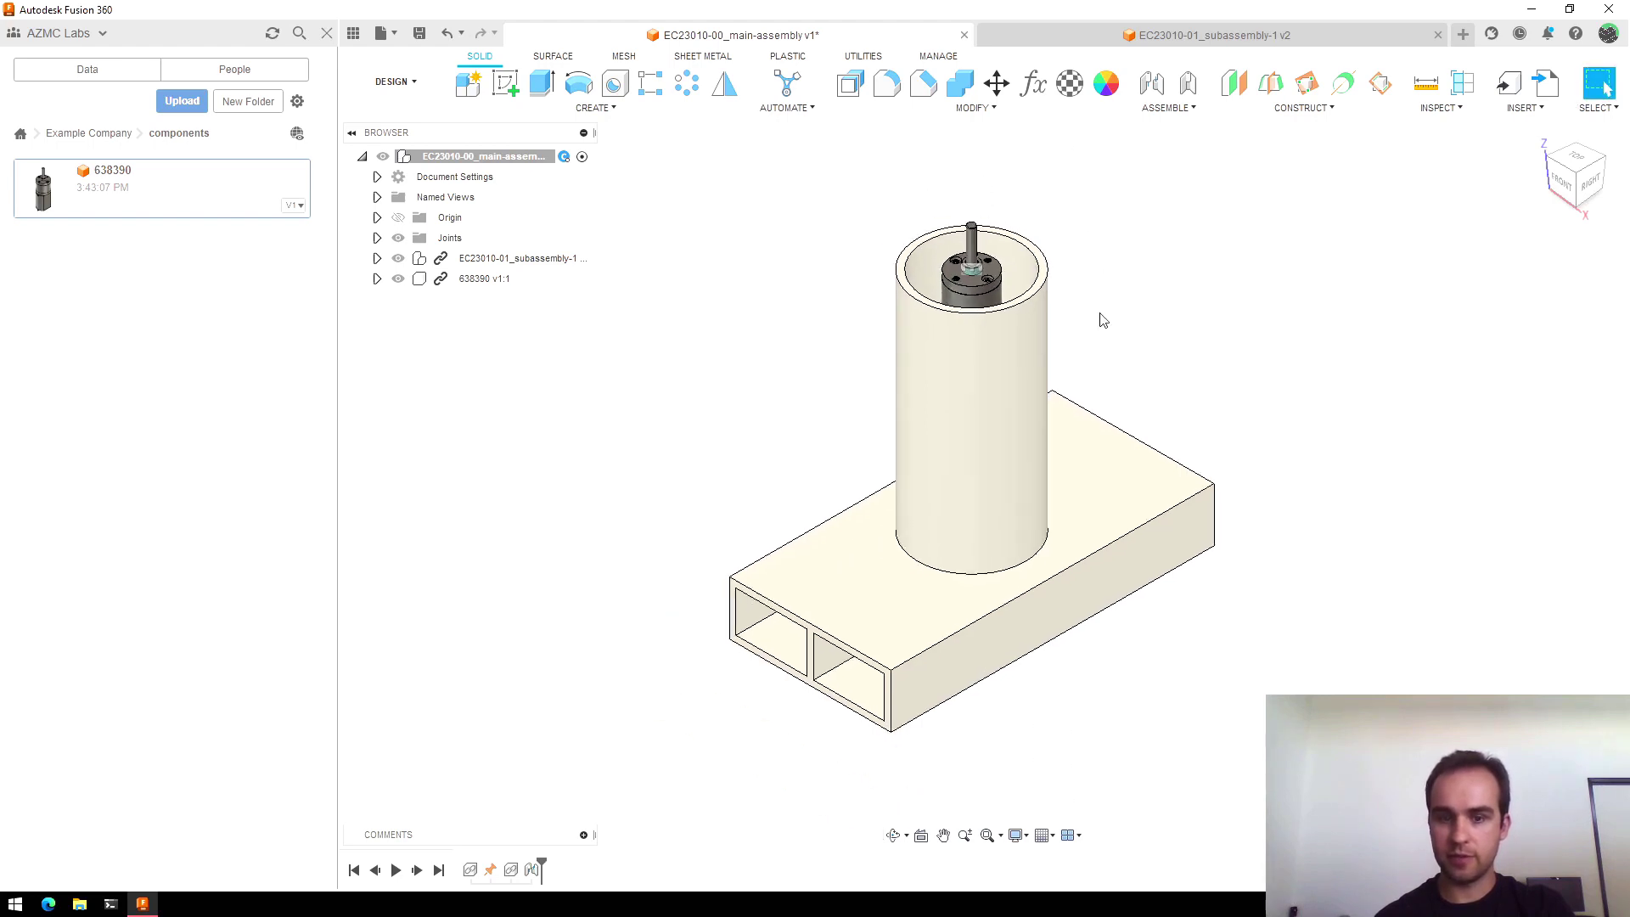
{"action": "scroll", "coordinate": [1044, 250], "scroll_direction": "up", "scroll_amount": 5}
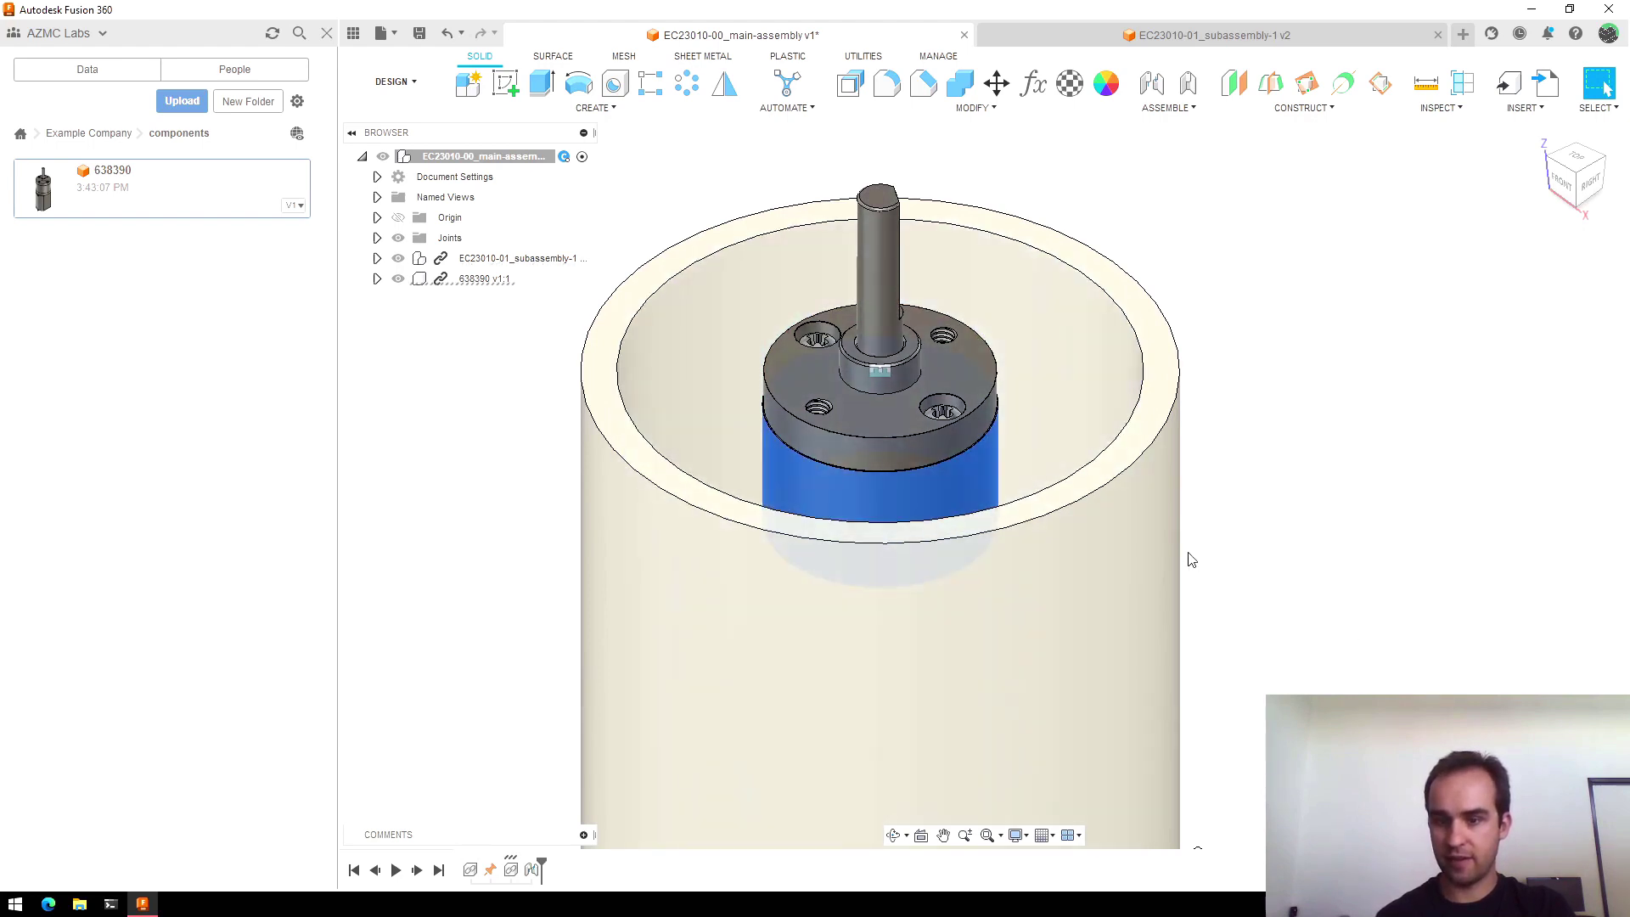
Step: Measure the tube's inner face, reading 0.88 in radius and 1.76 in diameter, then close Measure
{"action": "left_click", "coordinate": [1426, 82]}
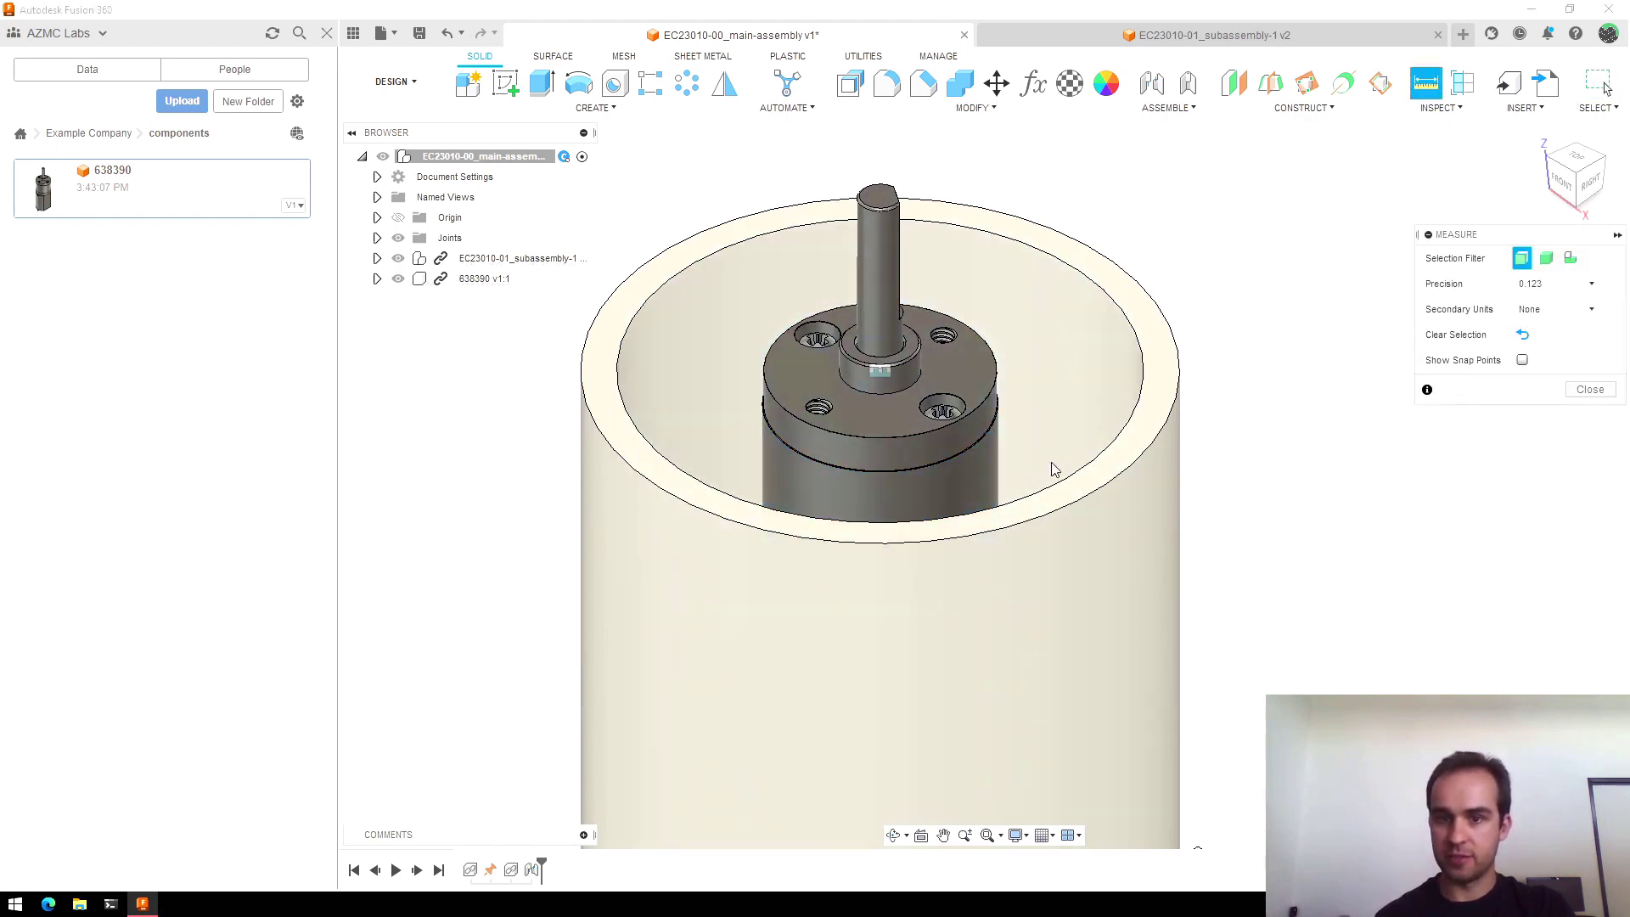
{"action": "left_click", "coordinate": [918, 481]}
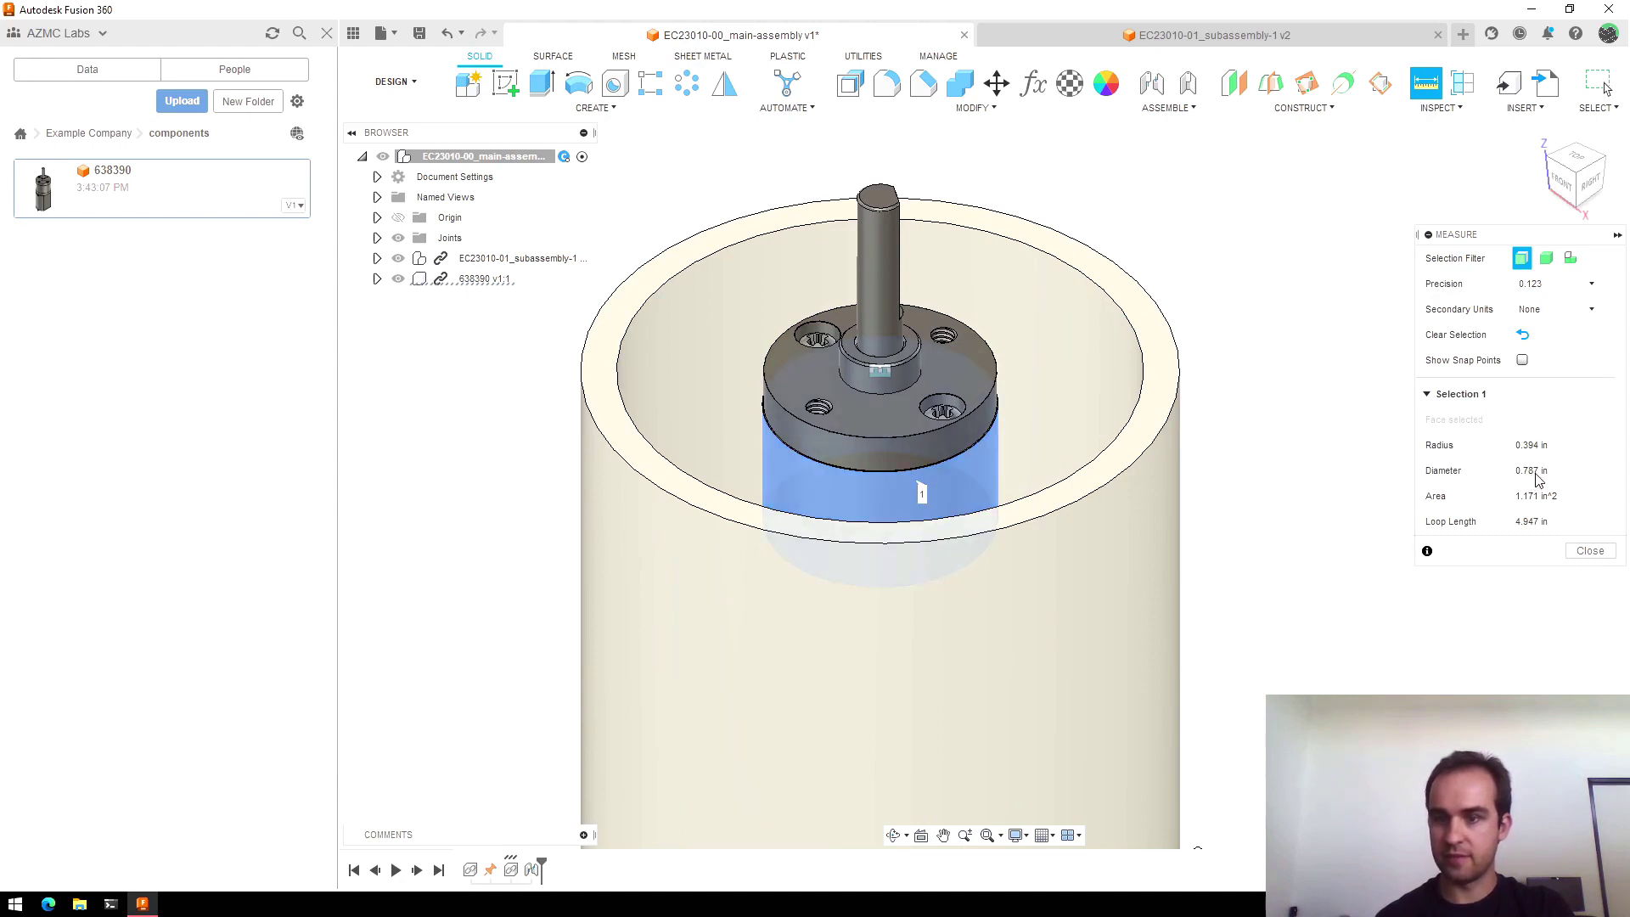
{"action": "left_click", "coordinate": [1522, 334]}
{"action": "left_click", "coordinate": [1068, 330]}
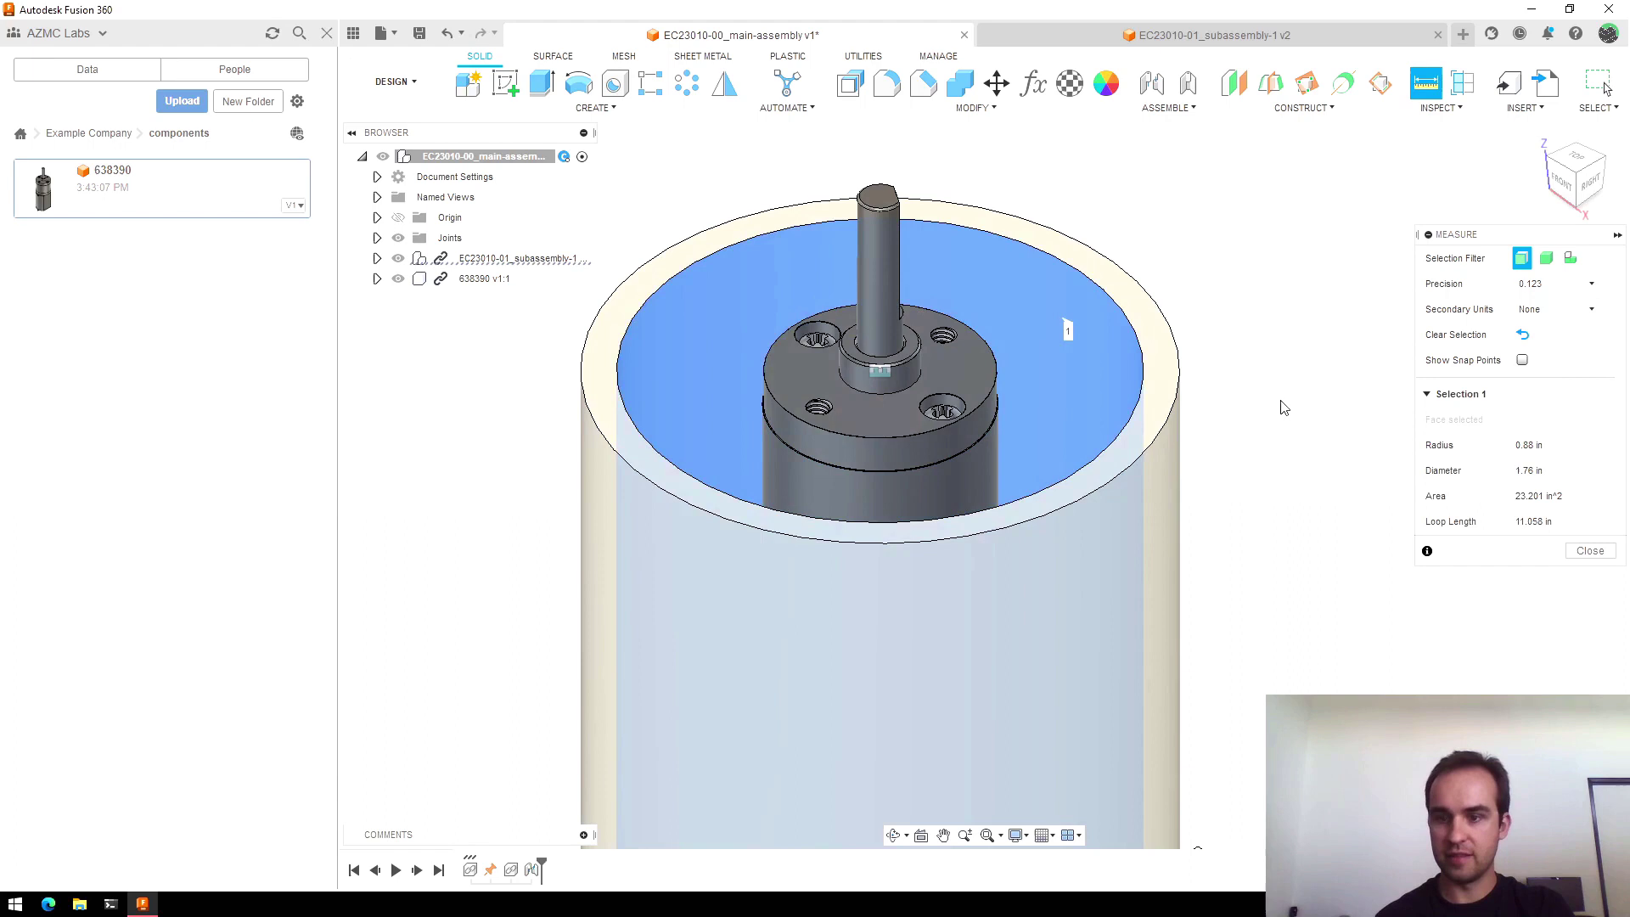
{"action": "left_click", "coordinate": [1522, 334]}
{"action": "key", "text": "Escape"}
{"action": "scroll", "coordinate": [970, 308], "scroll_direction": "down", "scroll_amount": 4}
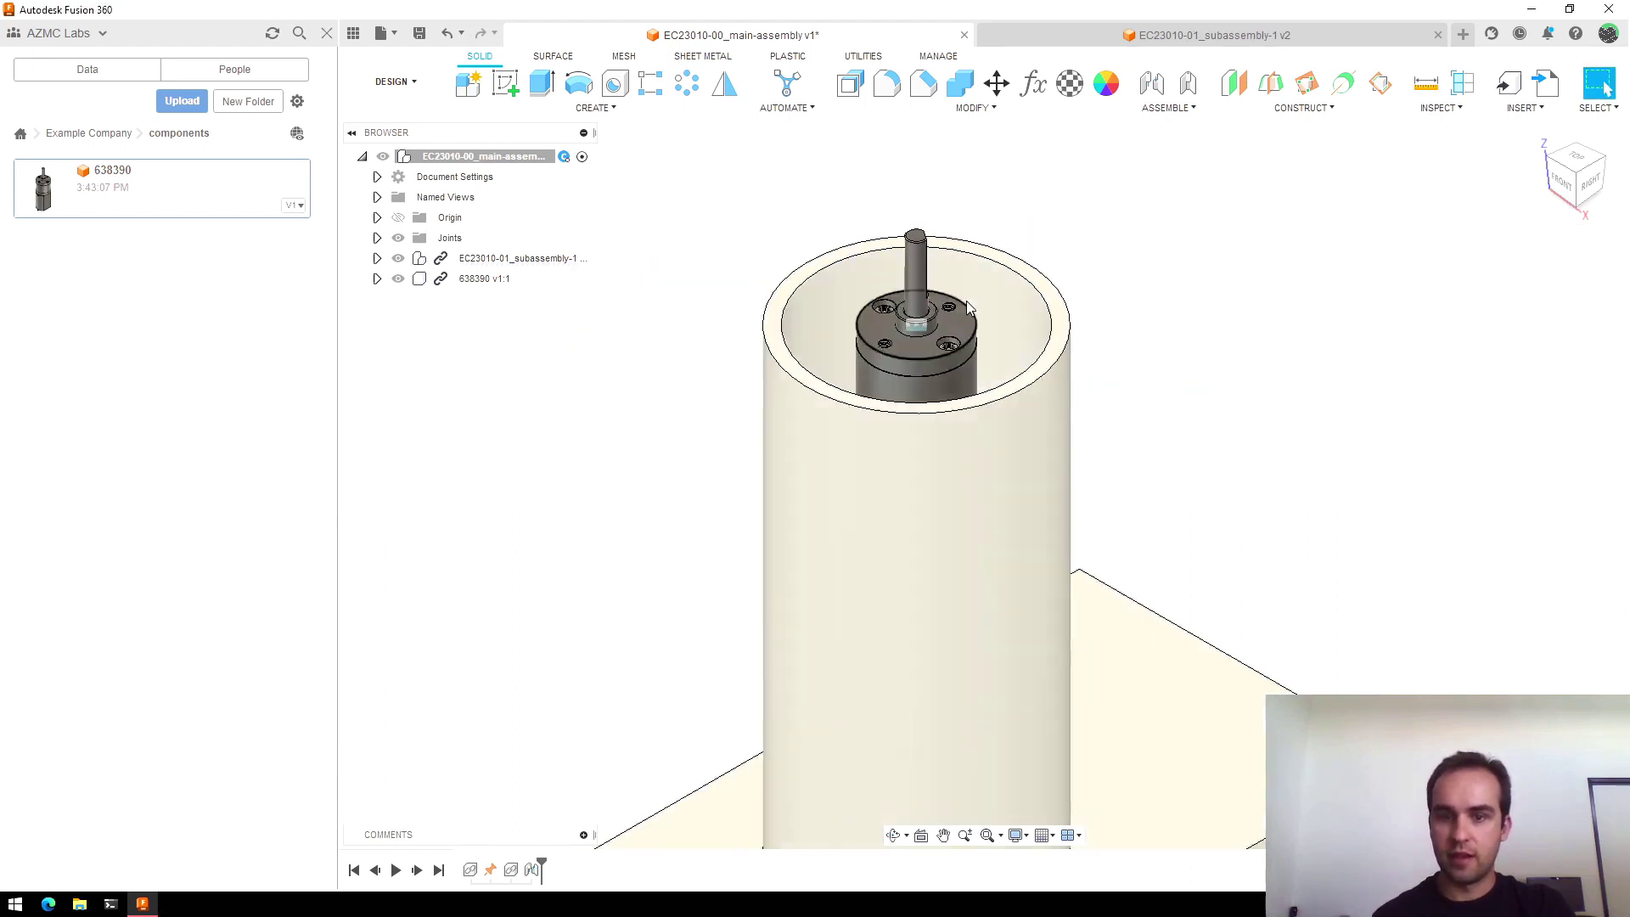
{"action": "scroll", "coordinate": [1001, 339], "scroll_direction": "down", "scroll_amount": 3}
{"action": "scroll", "coordinate": [977, 361], "scroll_direction": "up", "scroll_amount": 1}
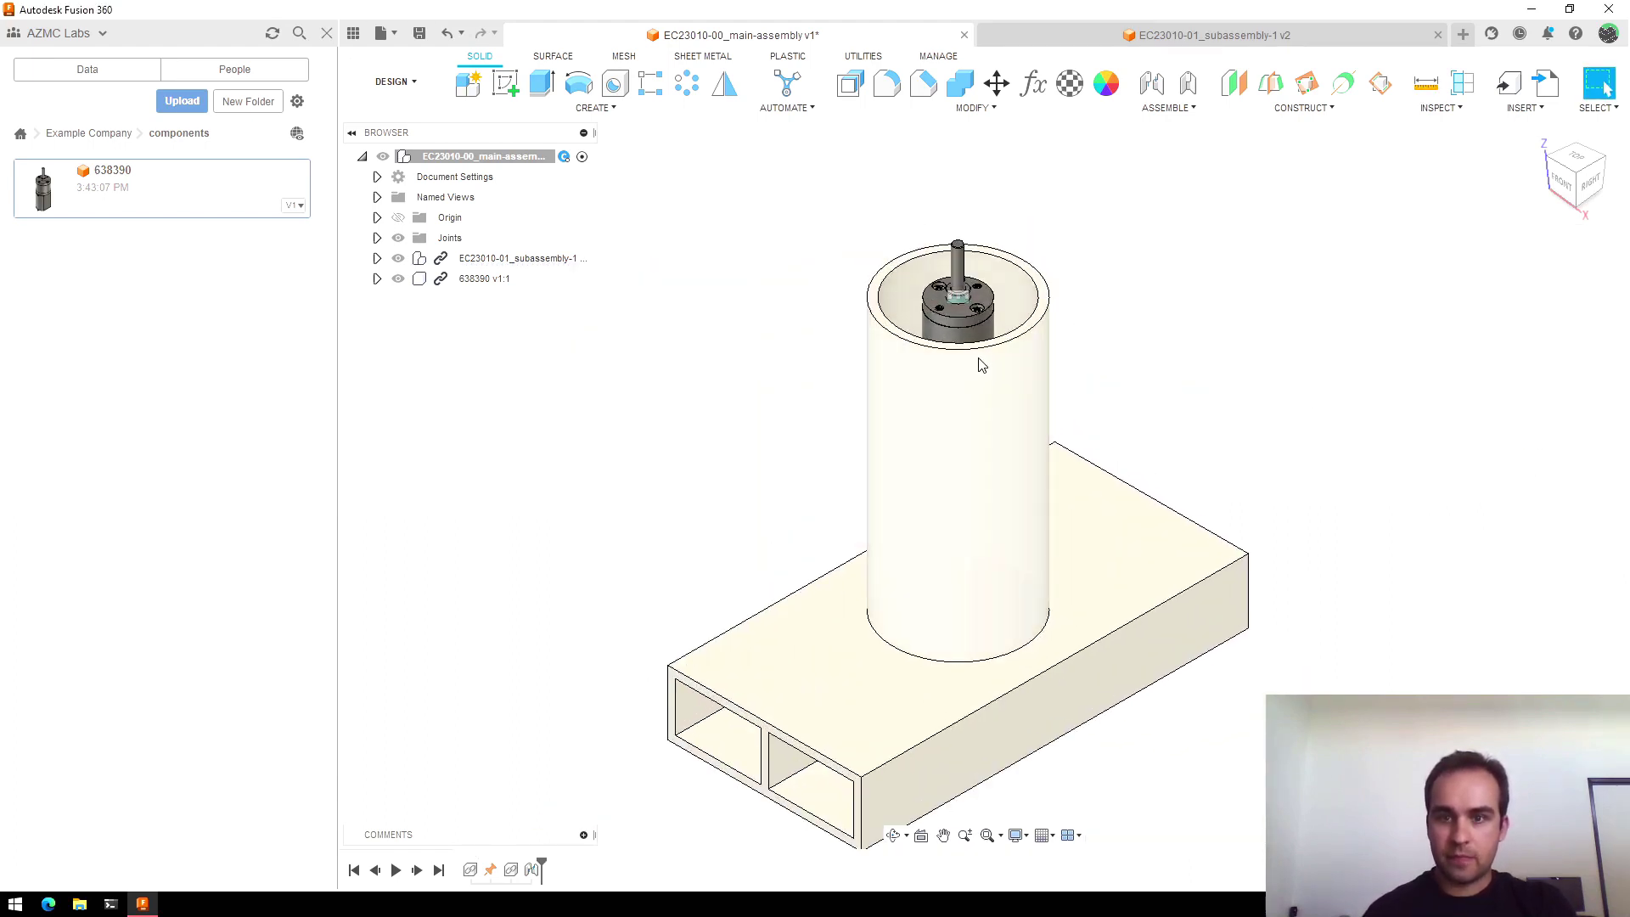
Step: In the subassembly document, open the tube's Sketch1 under part-2 for editing
{"action": "left_click", "coordinate": [1265, 37]}
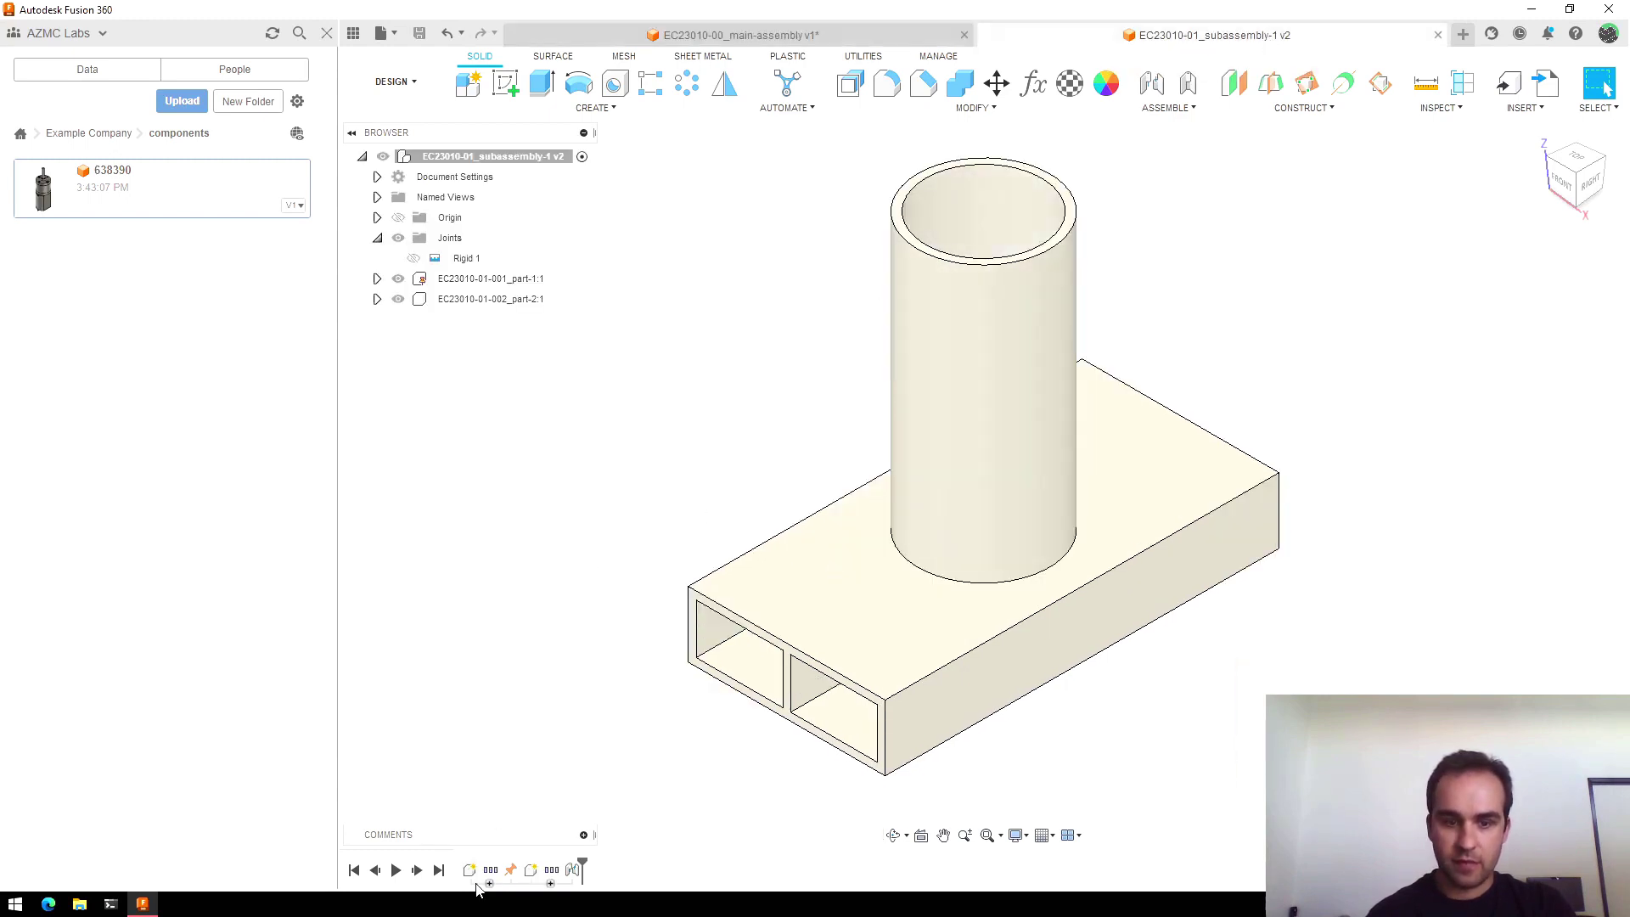
{"action": "left_click_drag", "start_coordinate": [489, 884], "coordinate": [581, 885]}
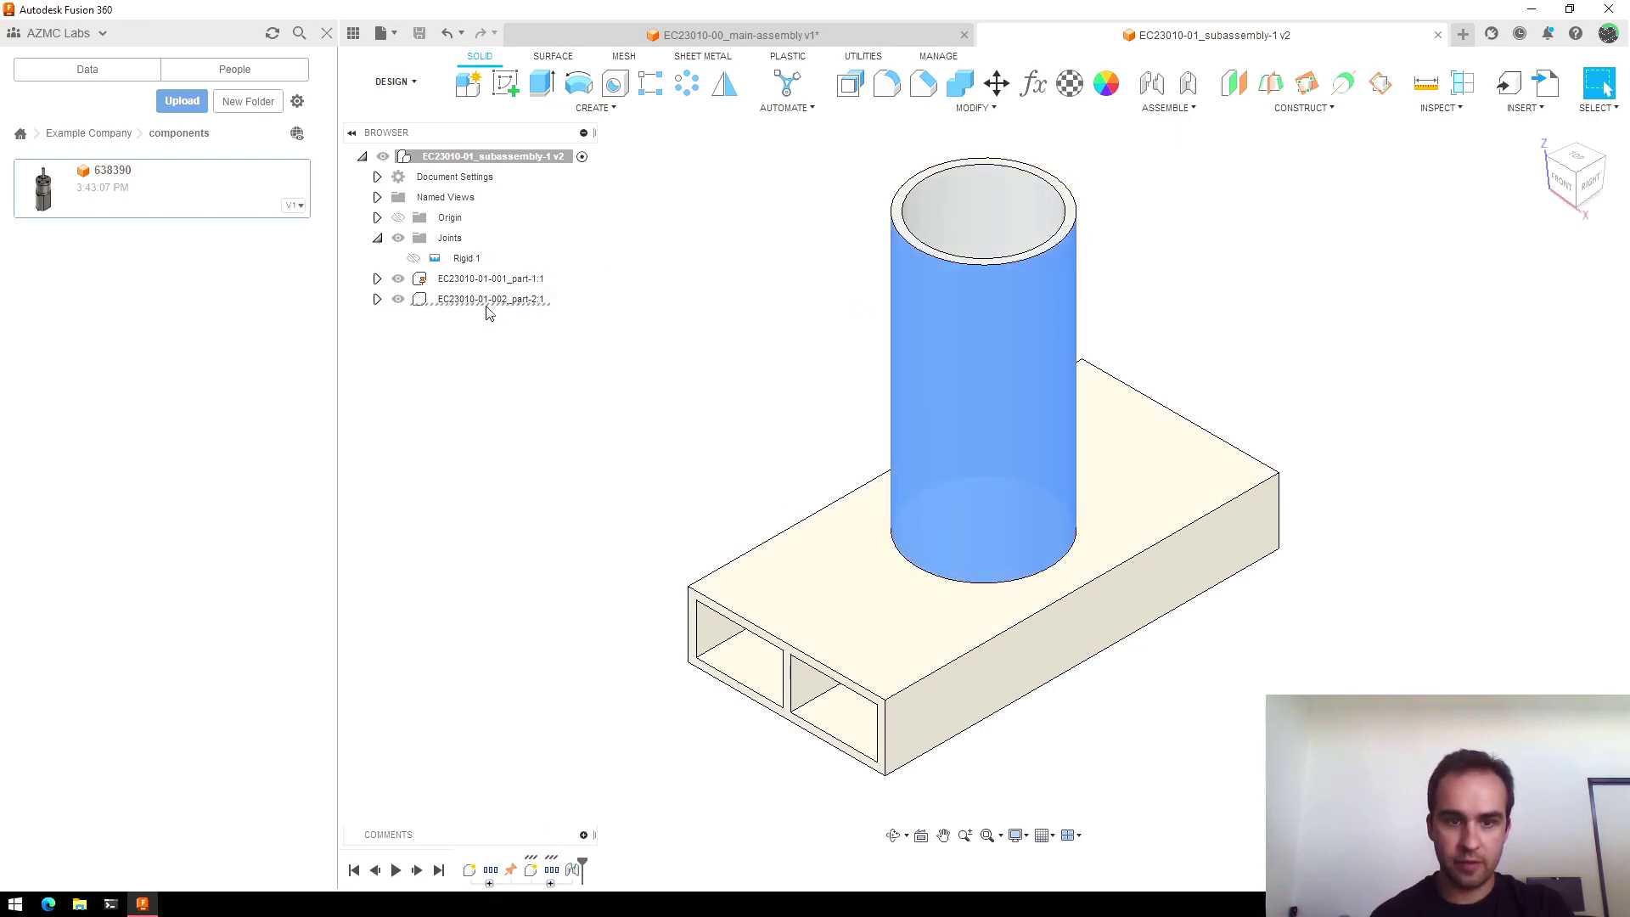
{"action": "left_click", "coordinate": [377, 300]}
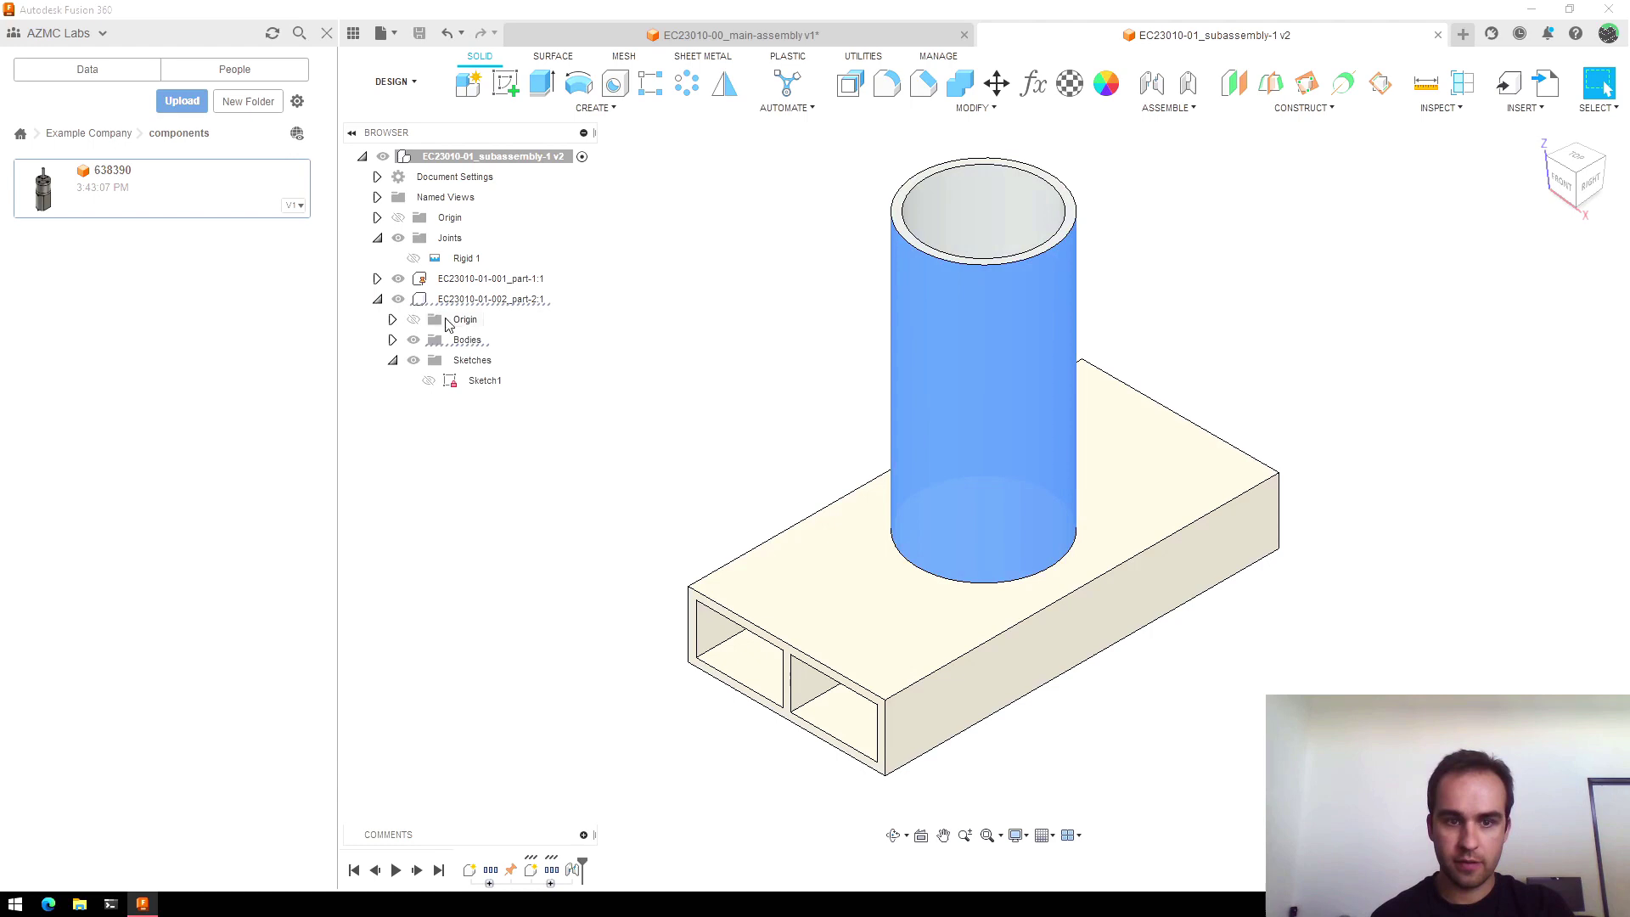
{"action": "double_click", "coordinate": [482, 381]}
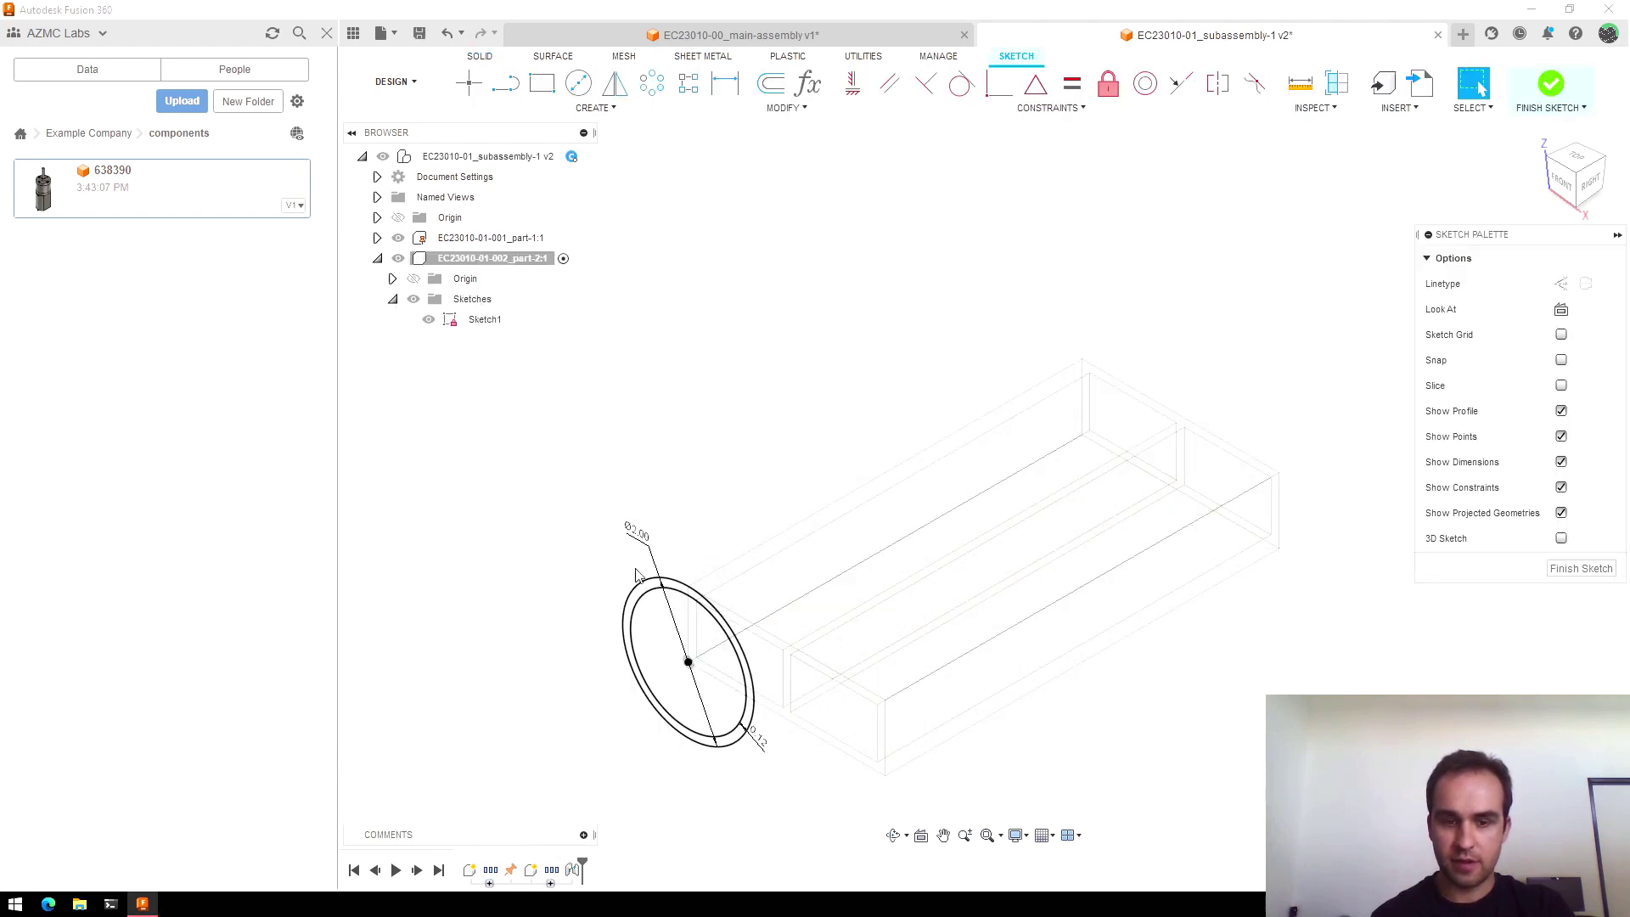
{"action": "scroll", "coordinate": [689, 713], "scroll_direction": "up", "scroll_amount": 4}
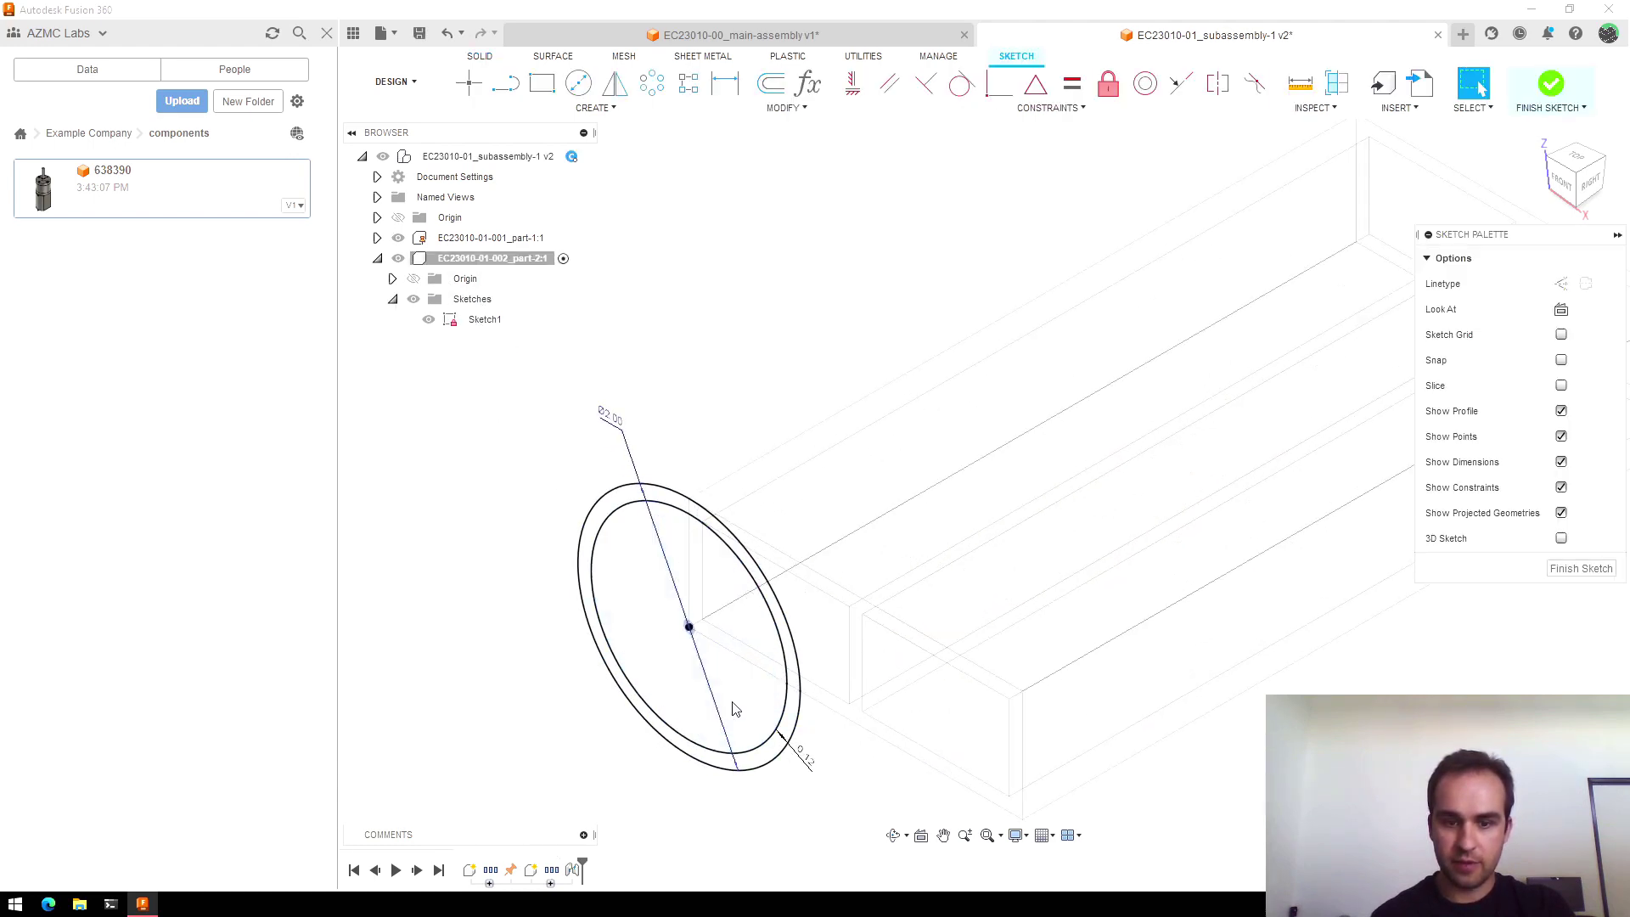
{"action": "scroll", "coordinate": [735, 709], "scroll_direction": "up", "scroll_amount": 3}
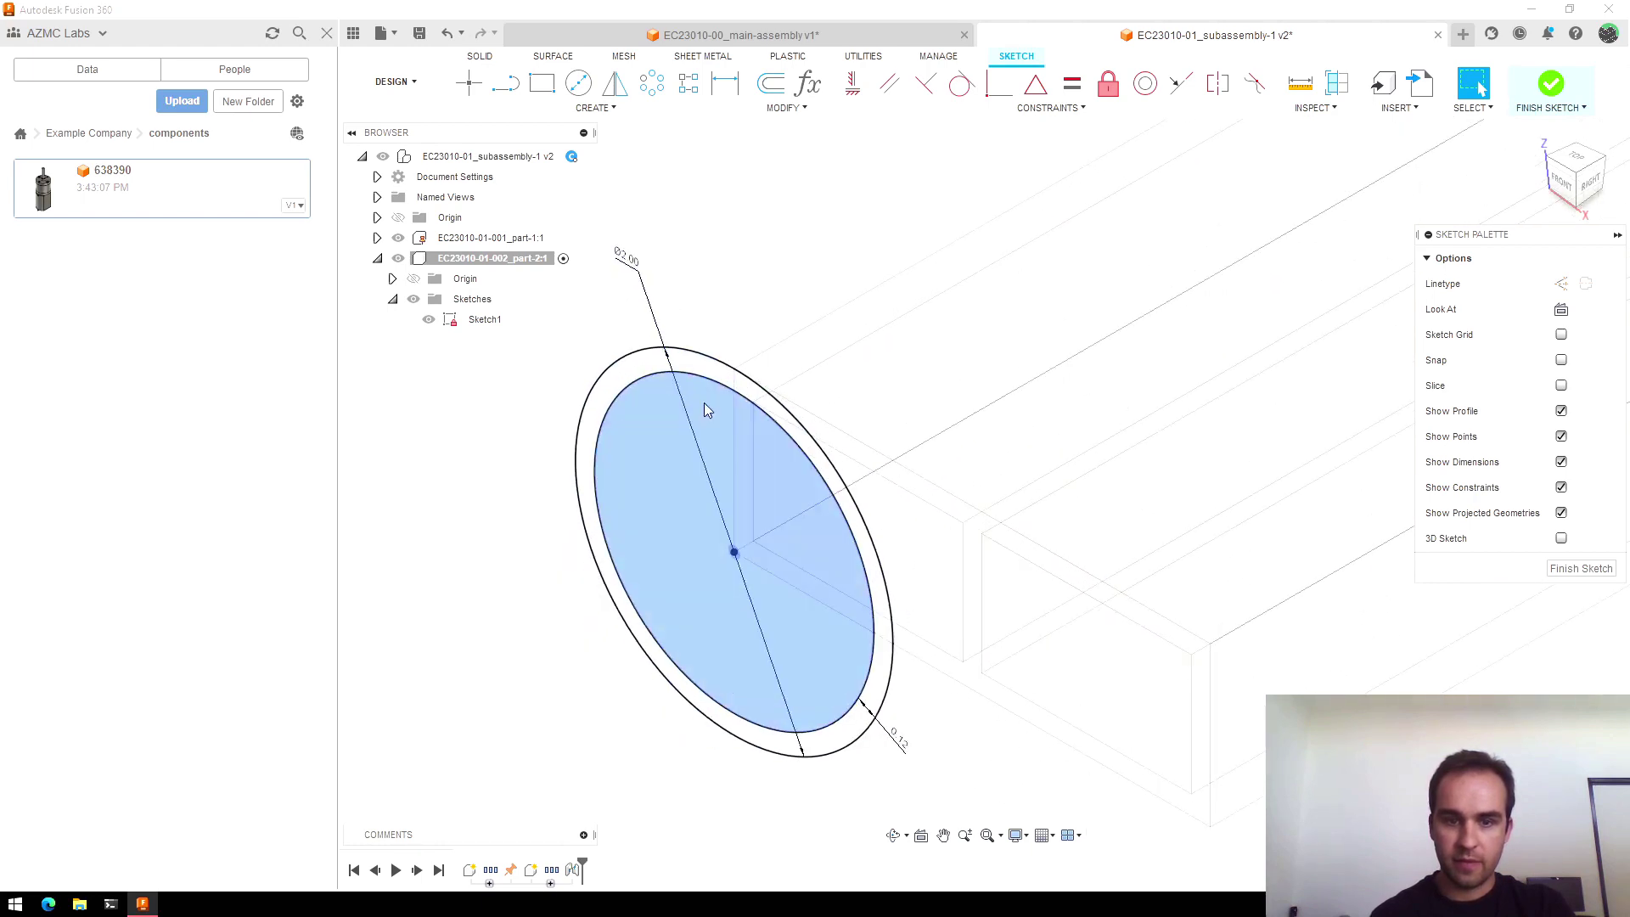
{"action": "scroll", "coordinate": [707, 411], "scroll_direction": "up", "scroll_amount": 2}
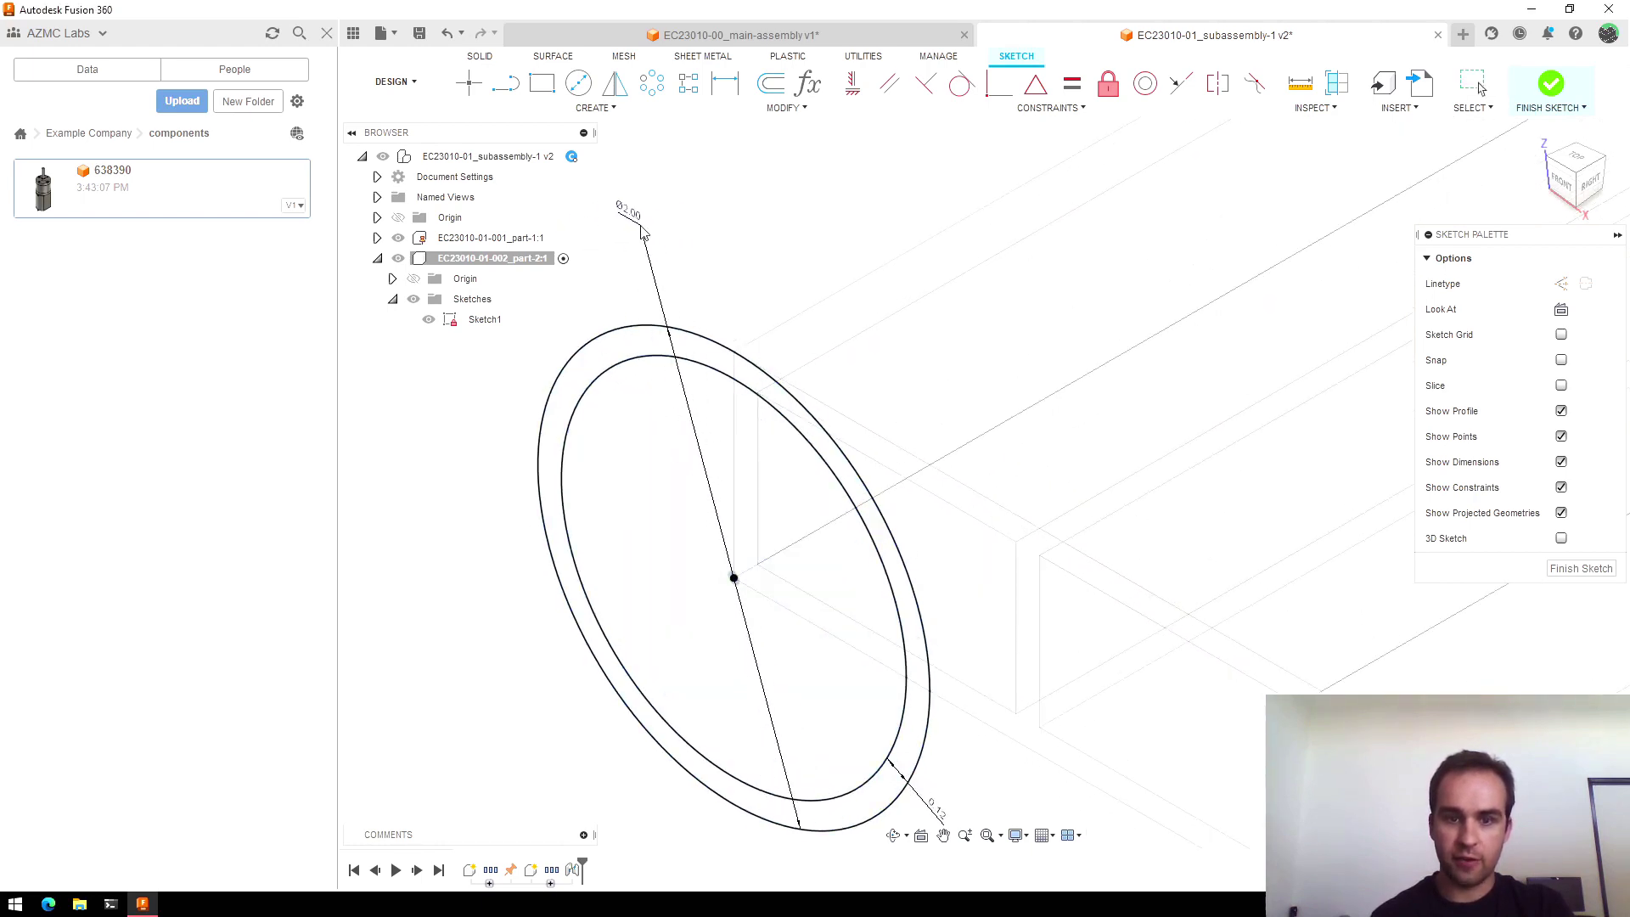
{"action": "key", "text": "Escape"}
Step: Replace the Ø2.00 dimension with a 0.8 in diameter on the inner circle
{"action": "left_click", "coordinate": [659, 255]}
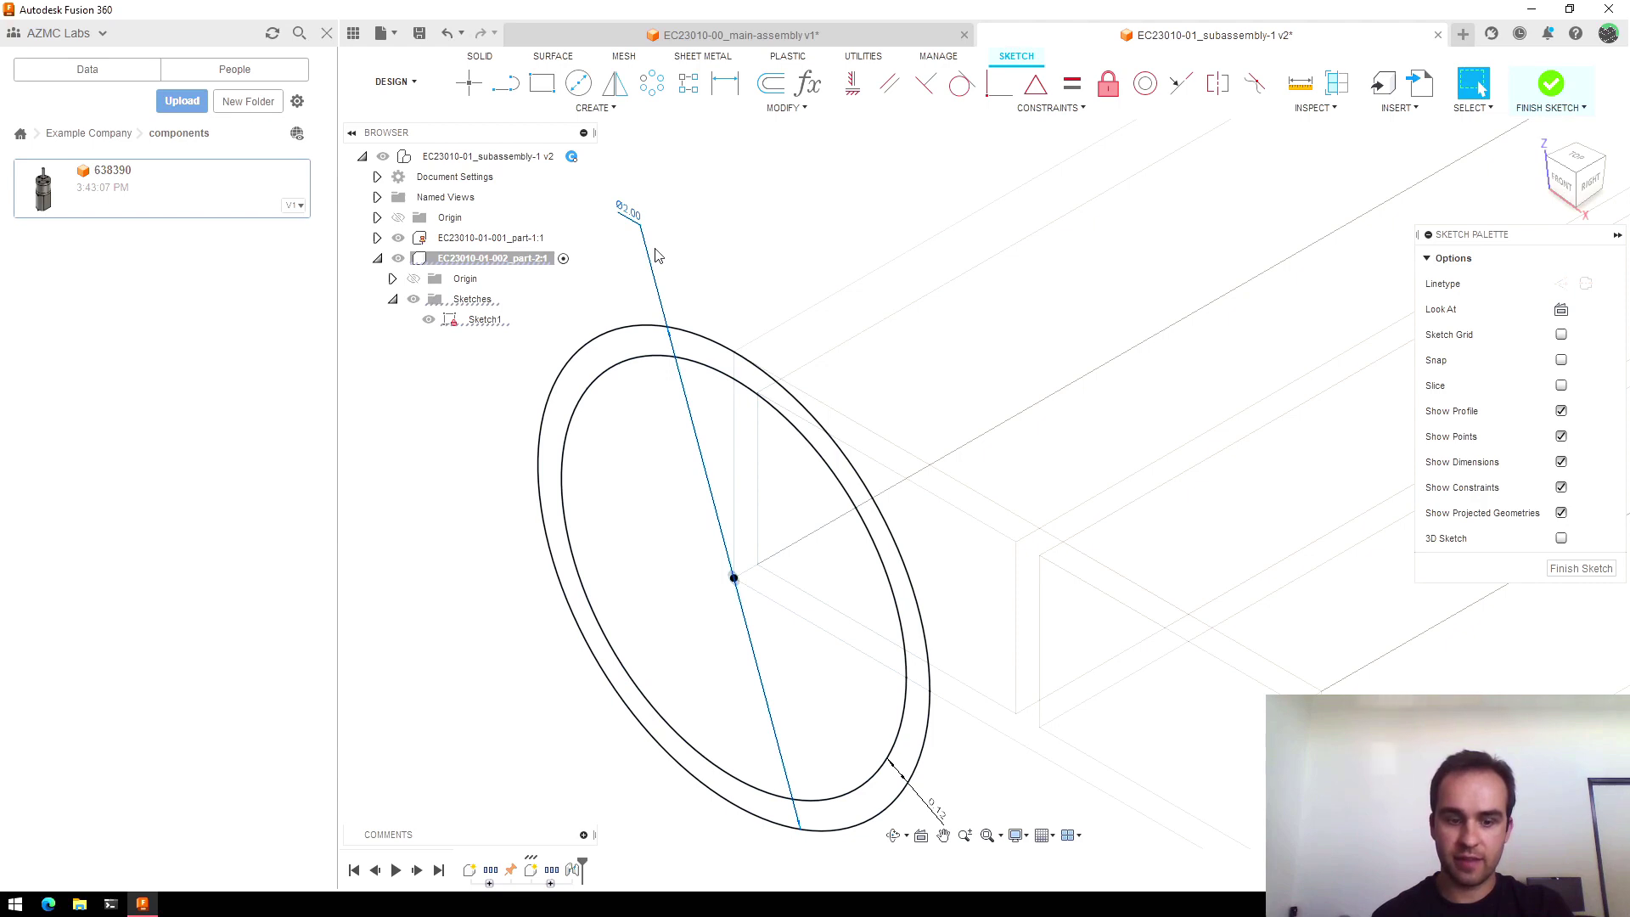
{"action": "key", "text": "Delete"}
{"action": "key", "text": "d"}
{"action": "left_click", "coordinate": [611, 384]}
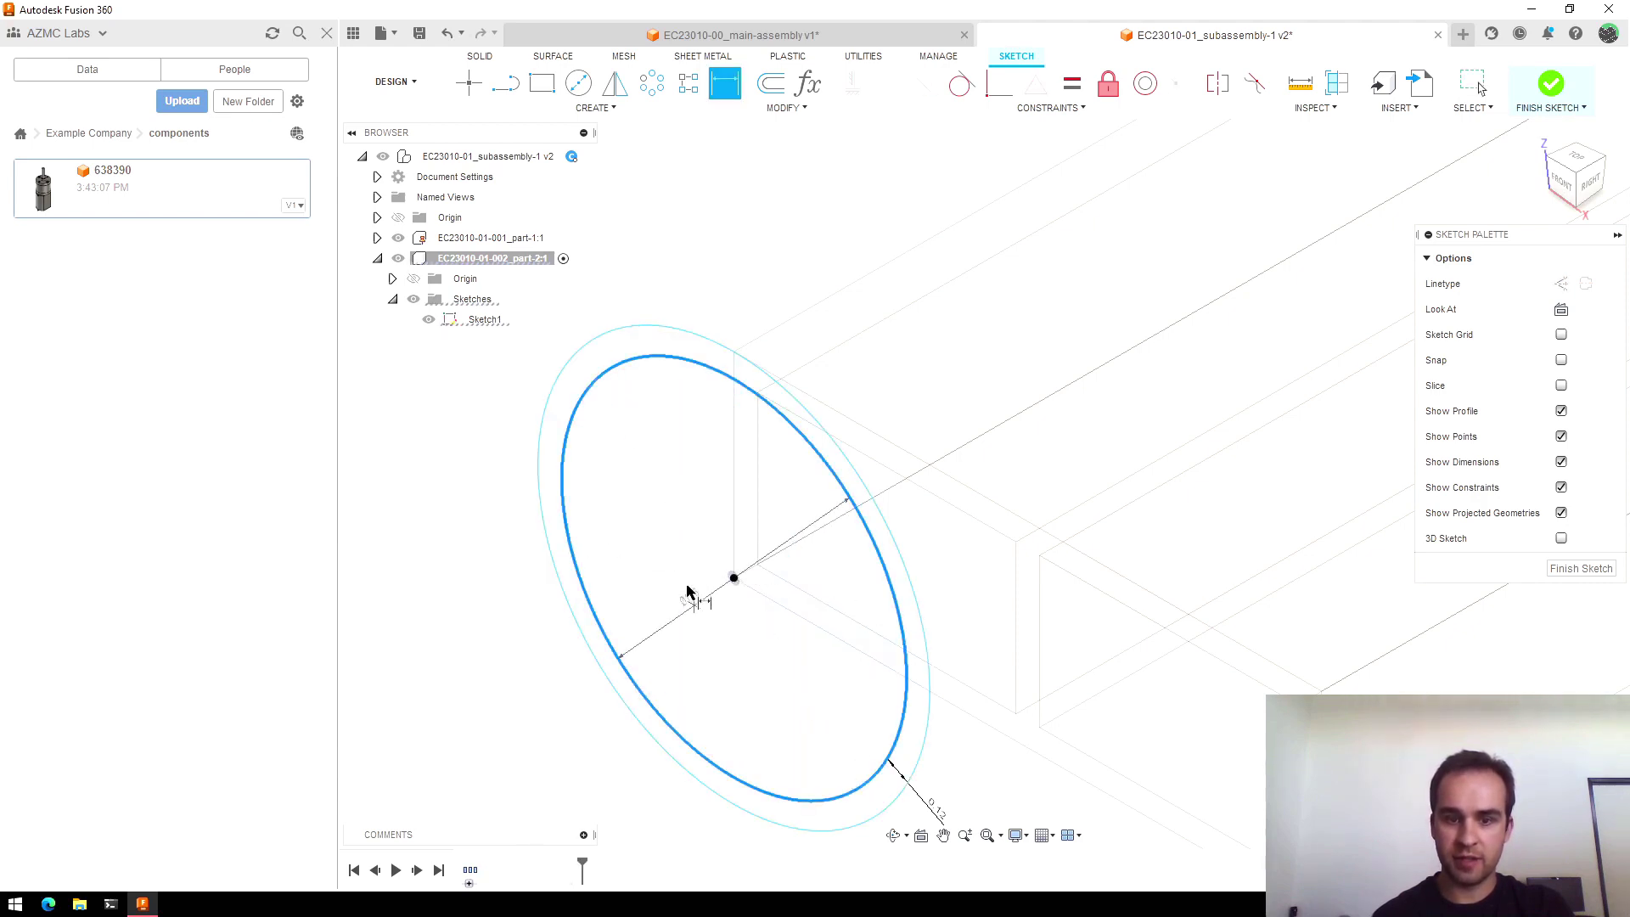
{"action": "left_click", "coordinate": [656, 567]}
{"action": "key", "text": "BackSpace"}
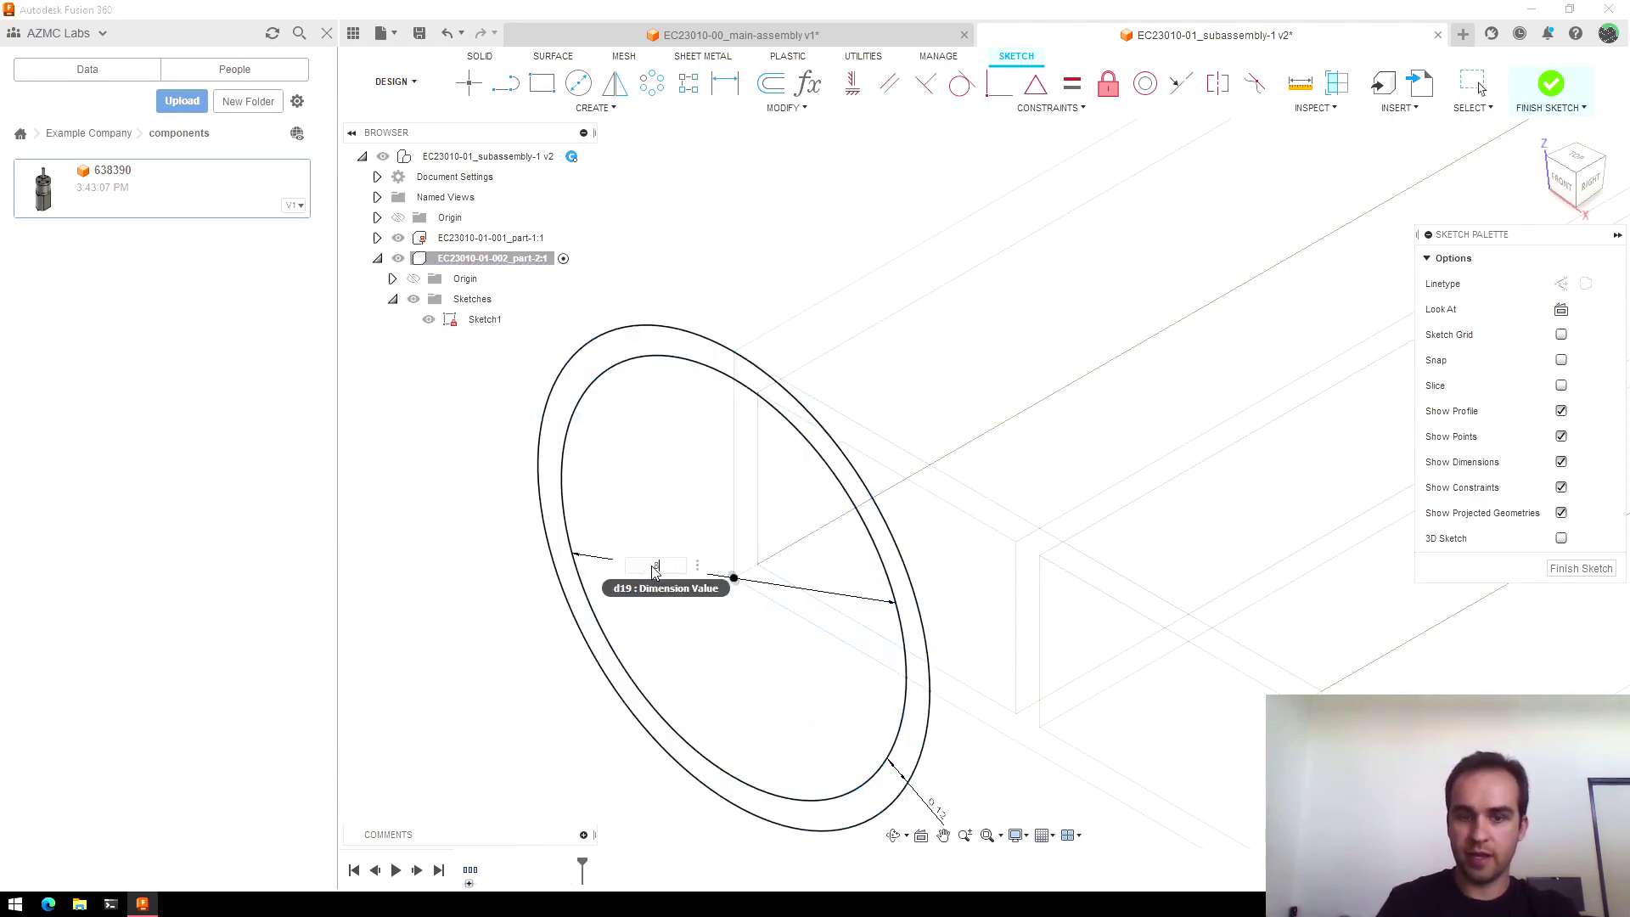
{"action": "type", "text": "0.8"}
{"action": "key", "text": "Return"}
{"action": "scroll", "coordinate": [744, 658], "scroll_direction": "up", "scroll_amount": 1}
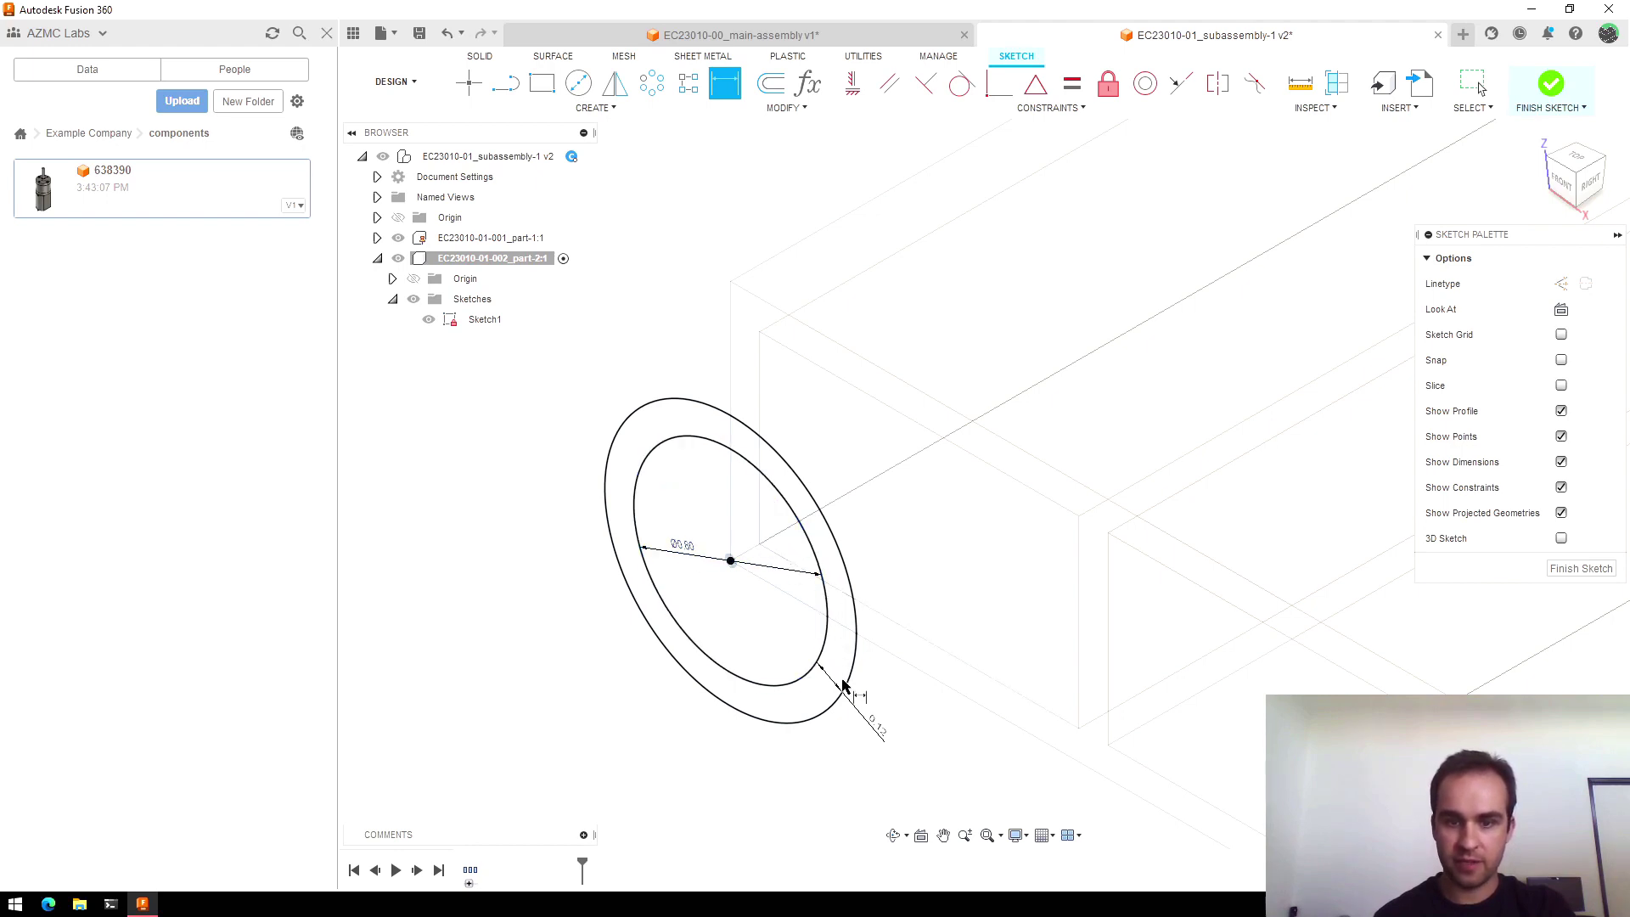
{"action": "scroll", "coordinate": [747, 679], "scroll_direction": "down", "scroll_amount": 6}
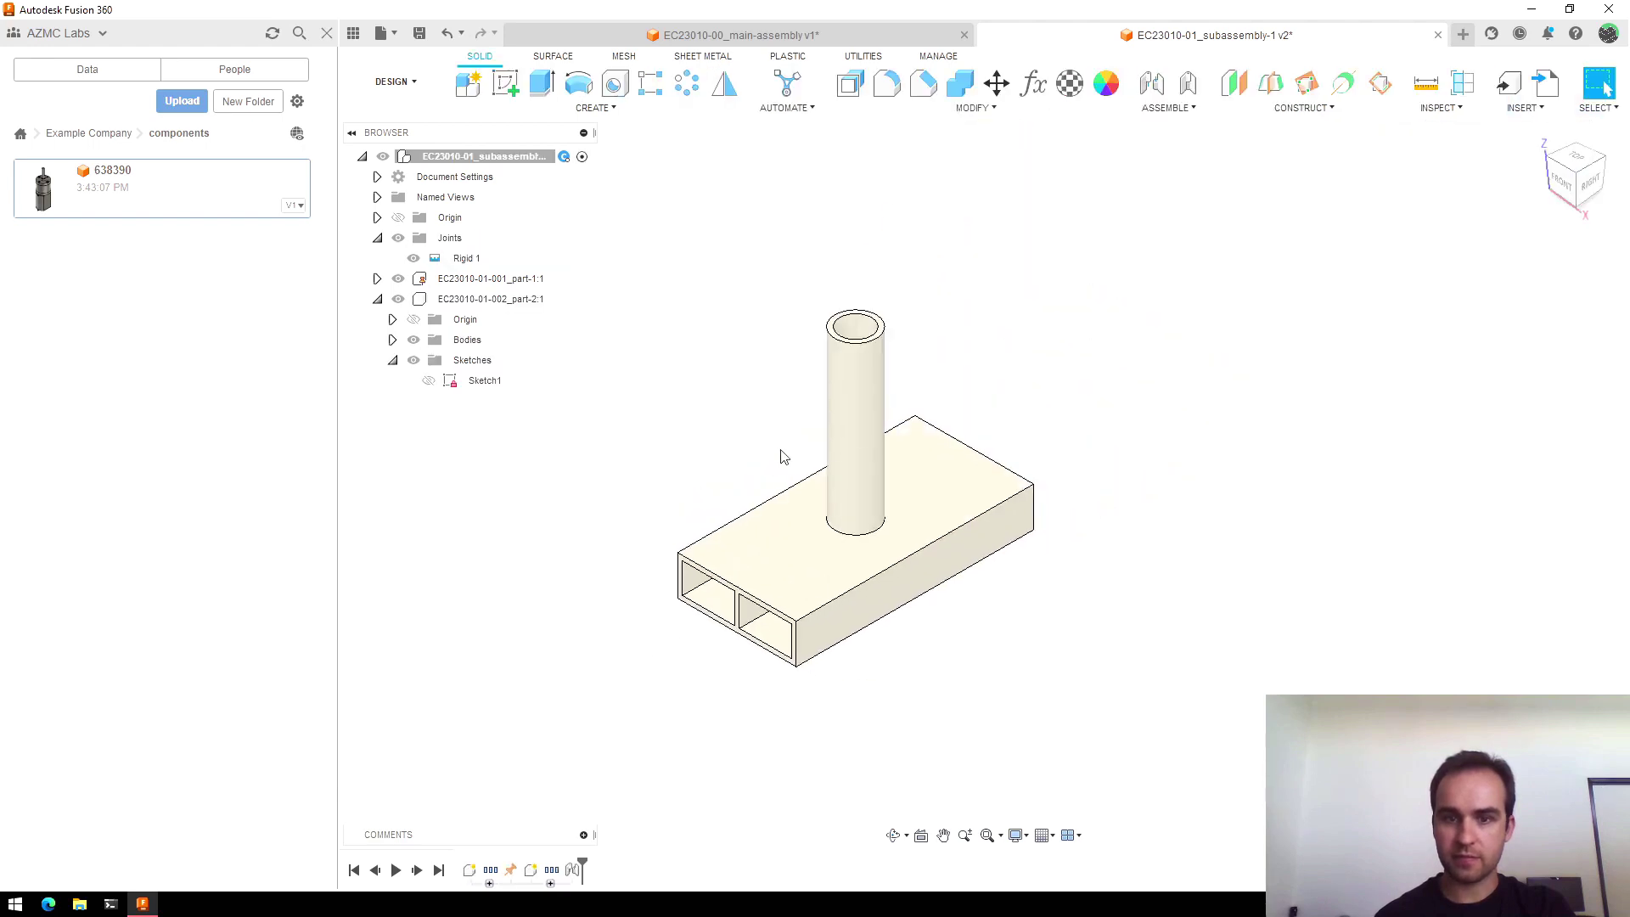
{"action": "scroll", "coordinate": [782, 457], "scroll_direction": "up", "scroll_amount": 3}
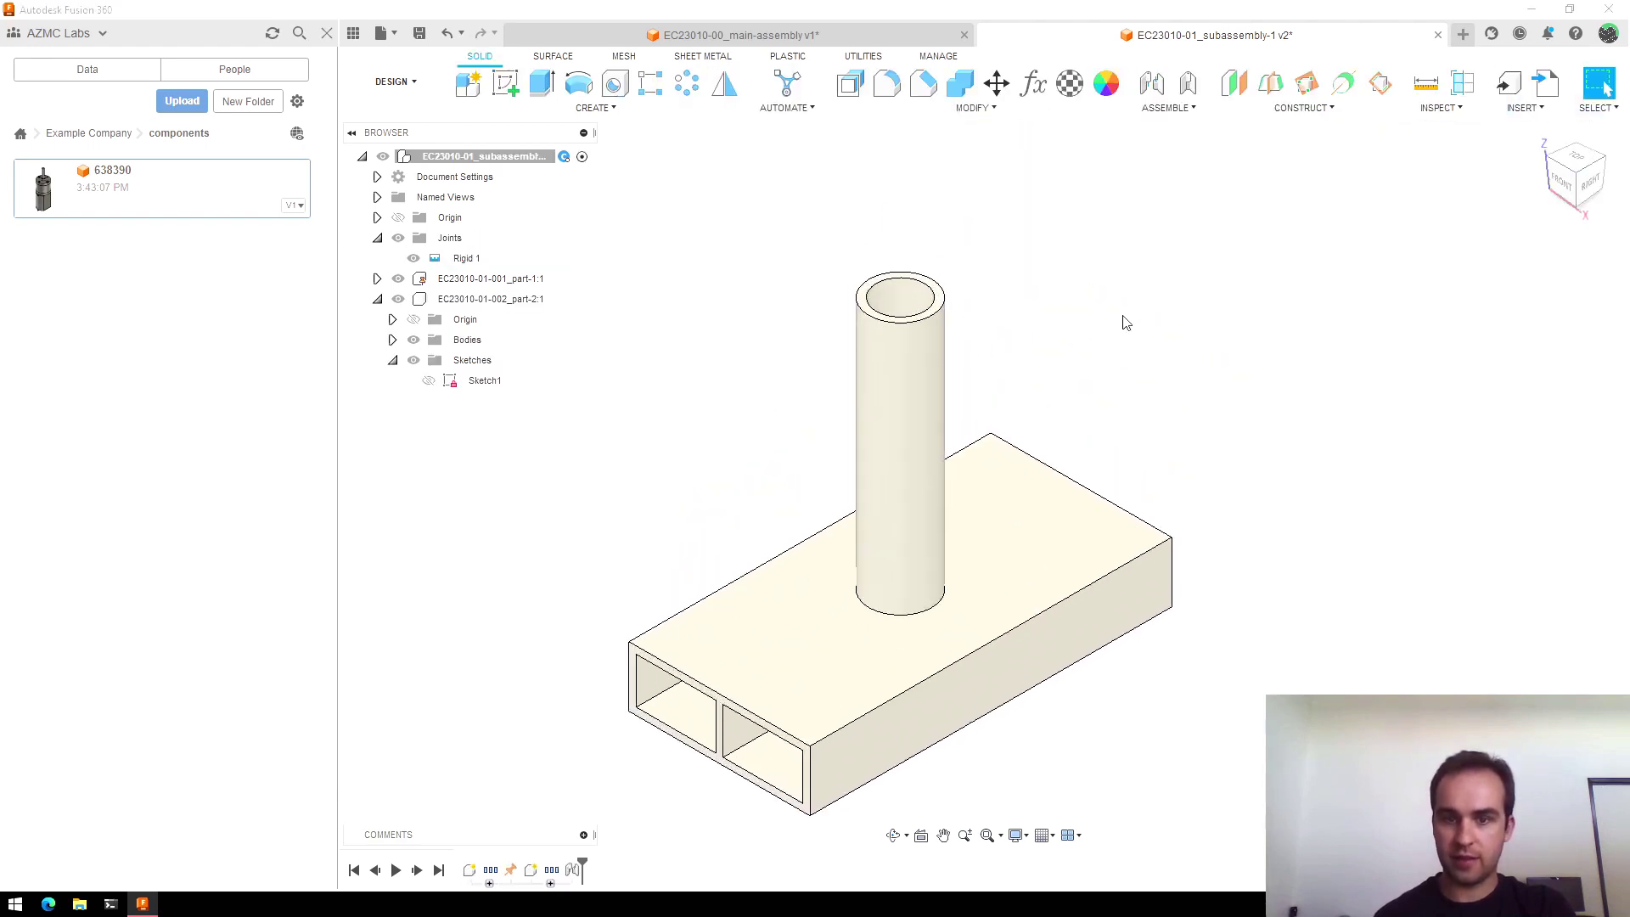
Step: Save a new subassembly version and update it to v3 in the main assembly
{"action": "key", "text": "ctrl+s"}
{"action": "key", "text": "Return"}
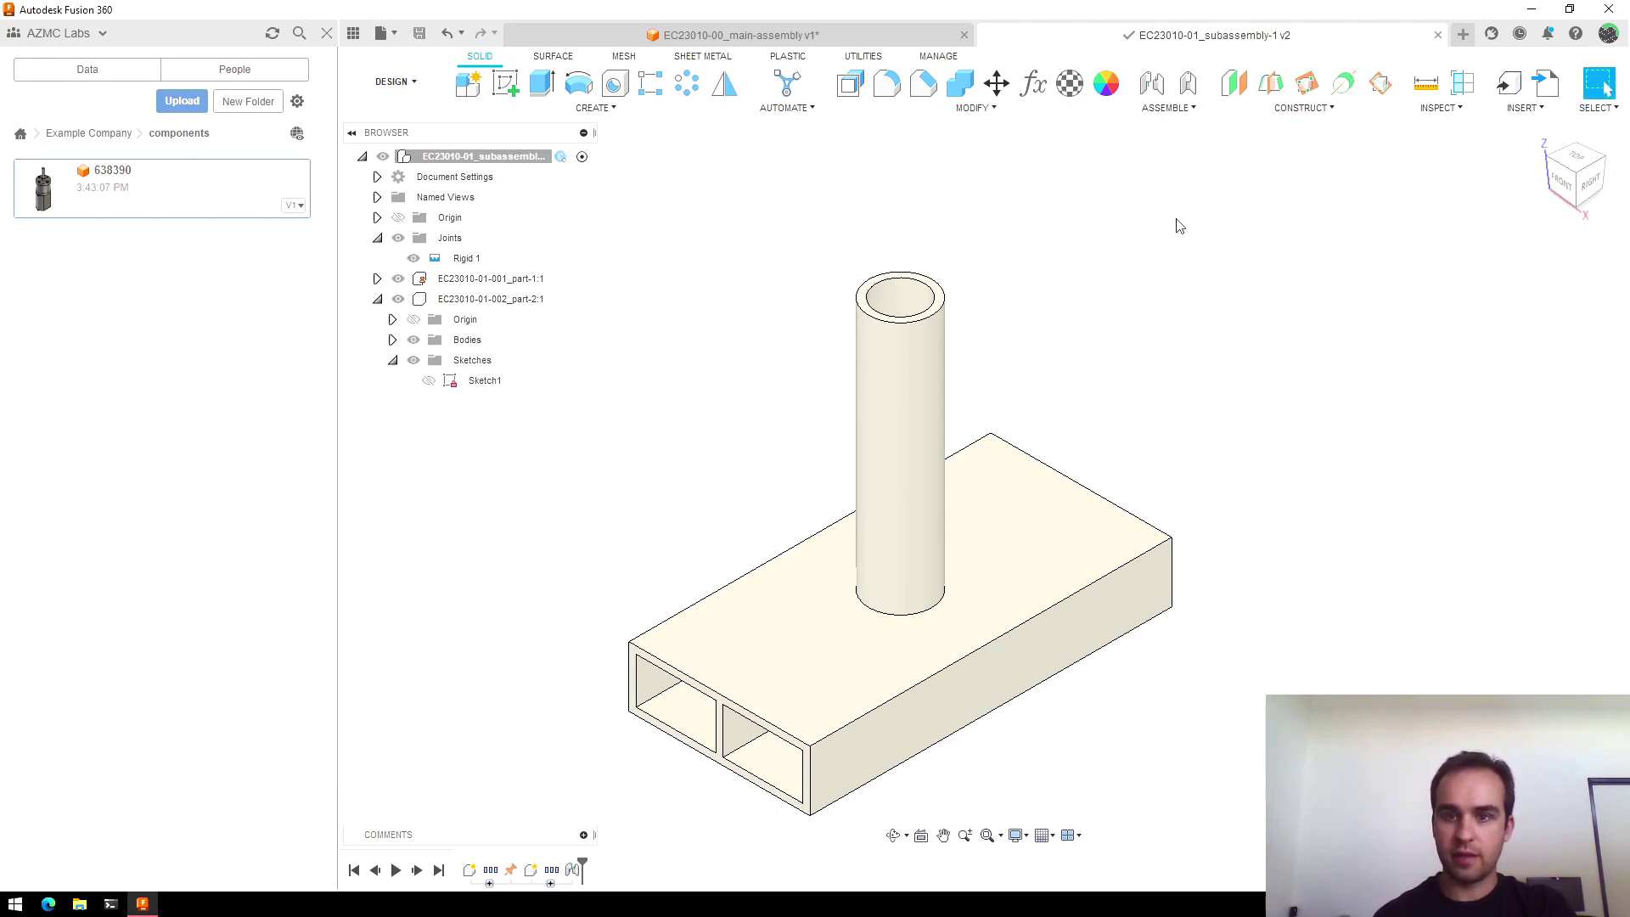
{"action": "left_click", "coordinate": [900, 34]}
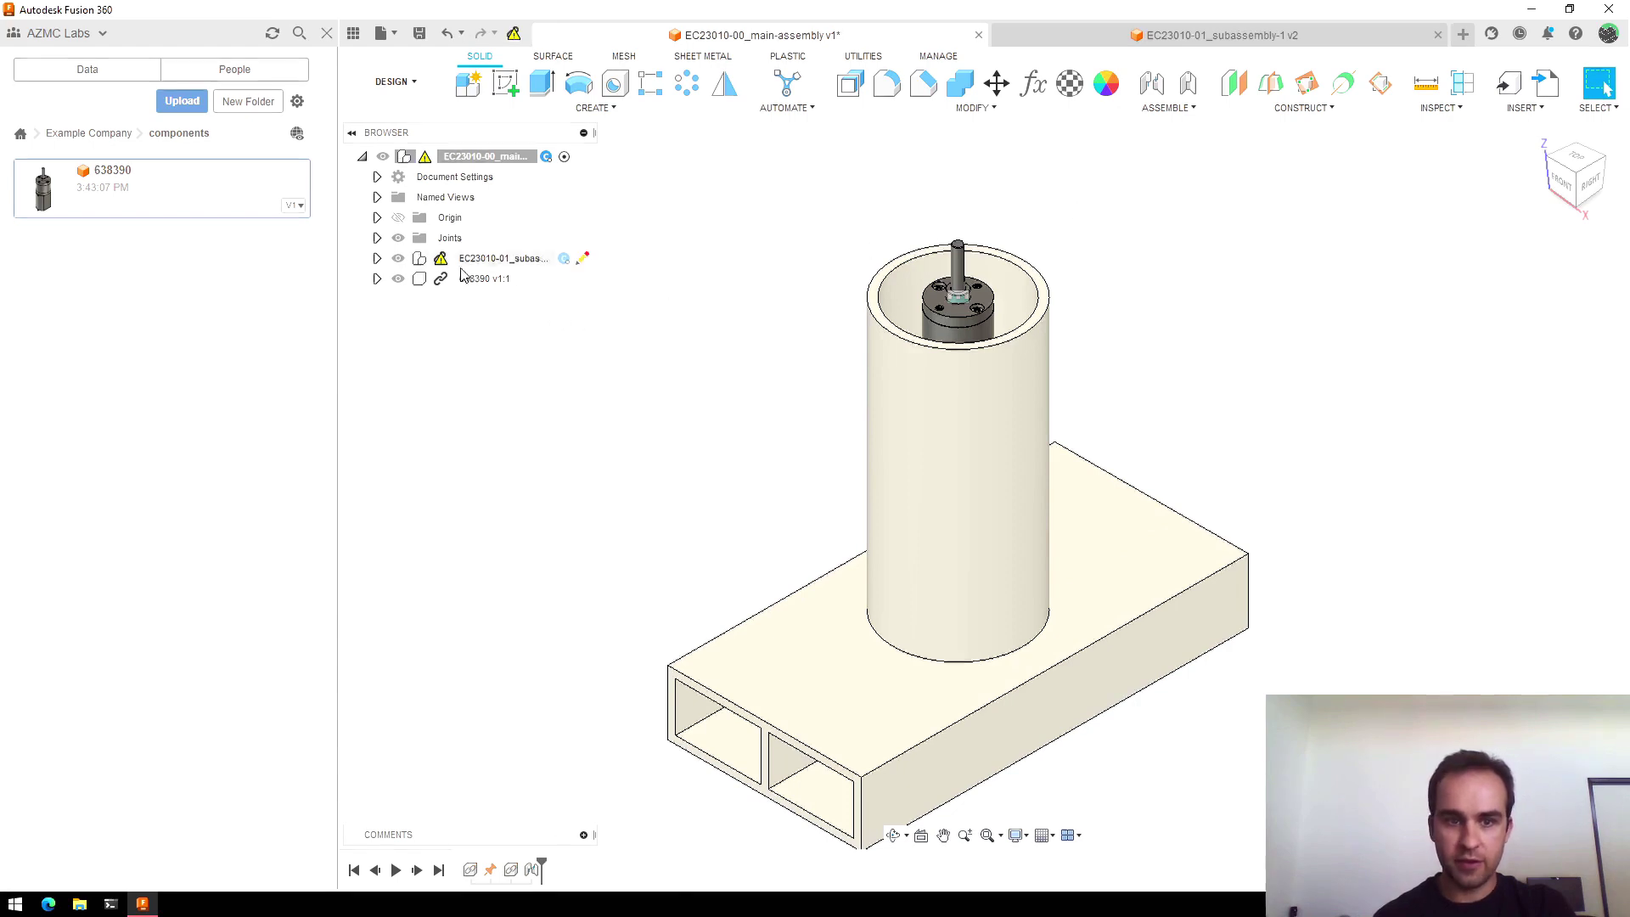
{"action": "mouse_move", "coordinate": [441, 262]}
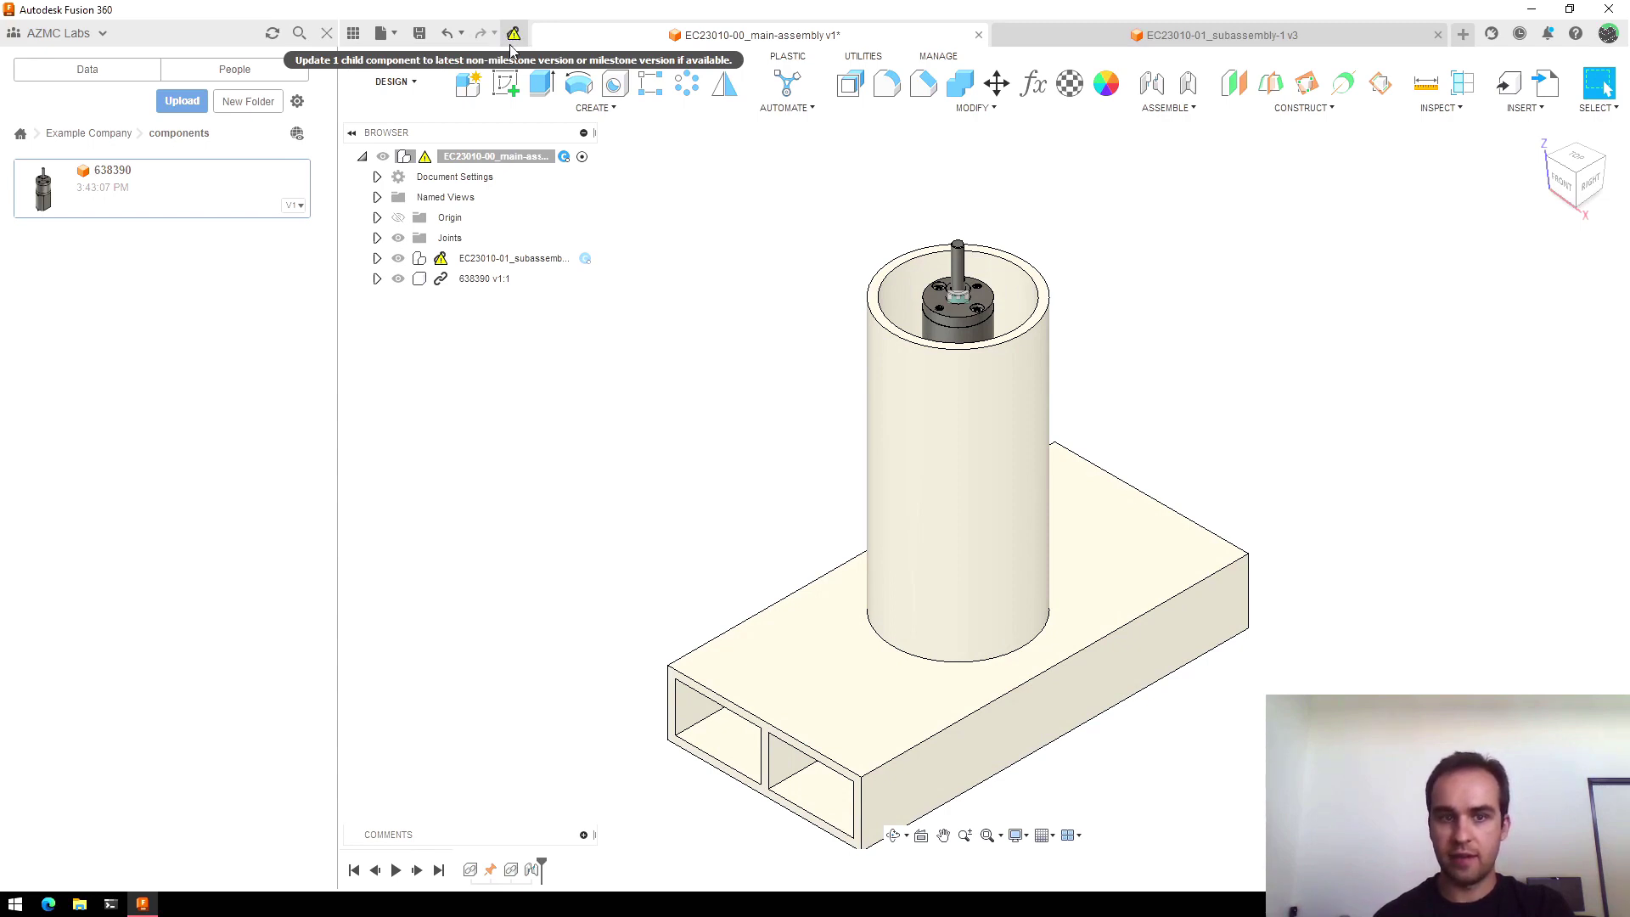
{"action": "left_click", "coordinate": [513, 35]}
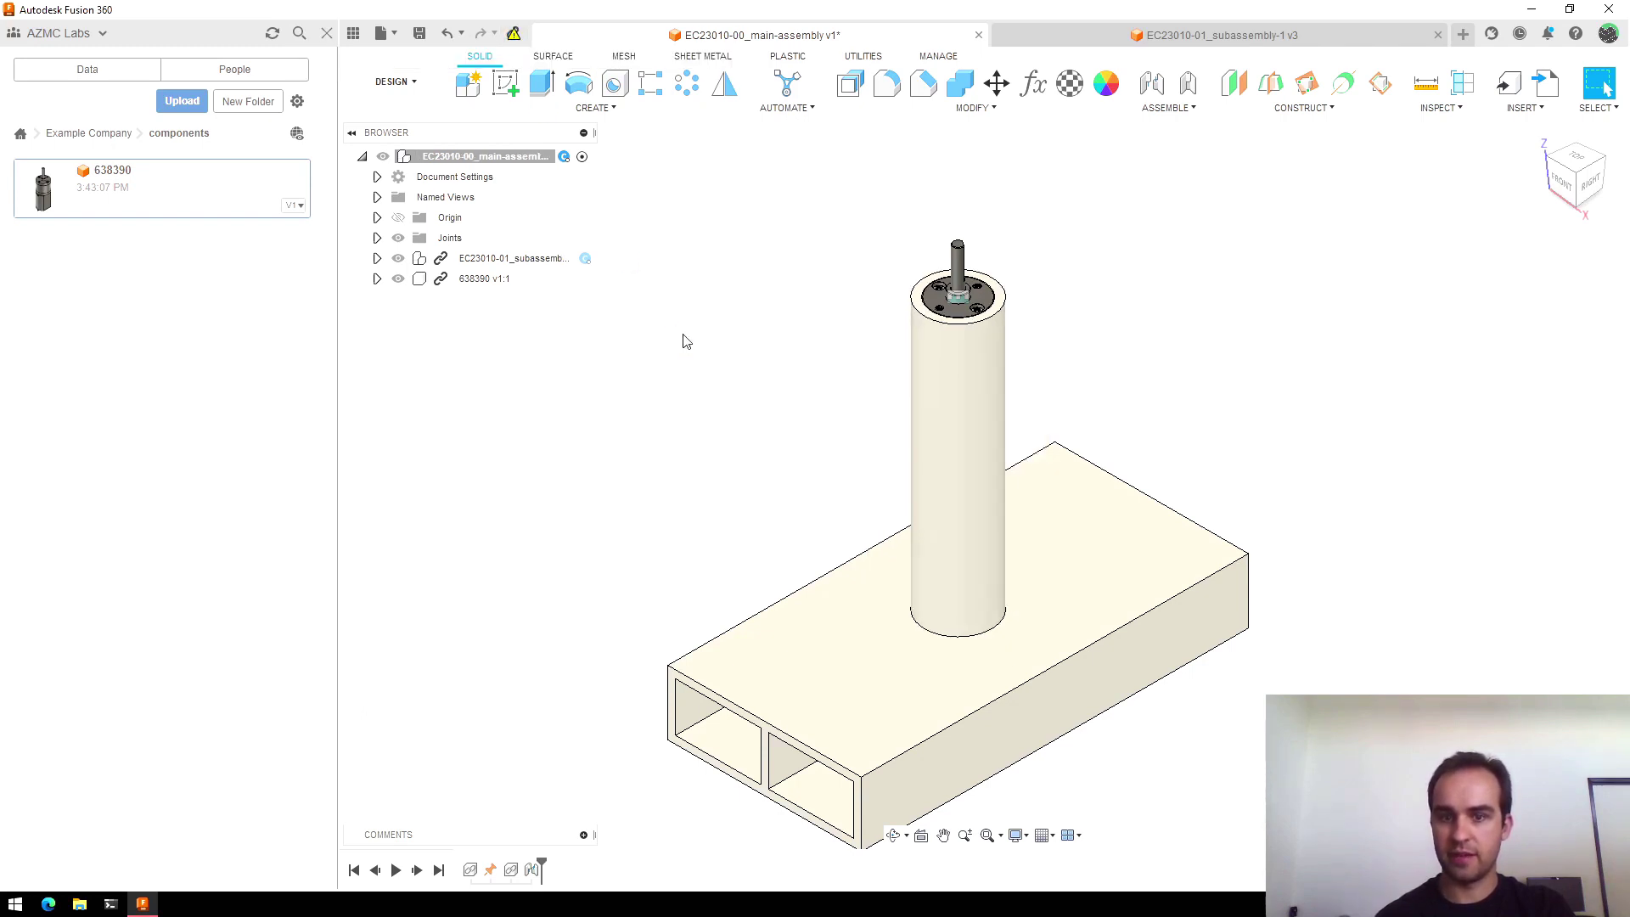
{"action": "scroll", "coordinate": [973, 296], "scroll_direction": "up", "scroll_amount": 5}
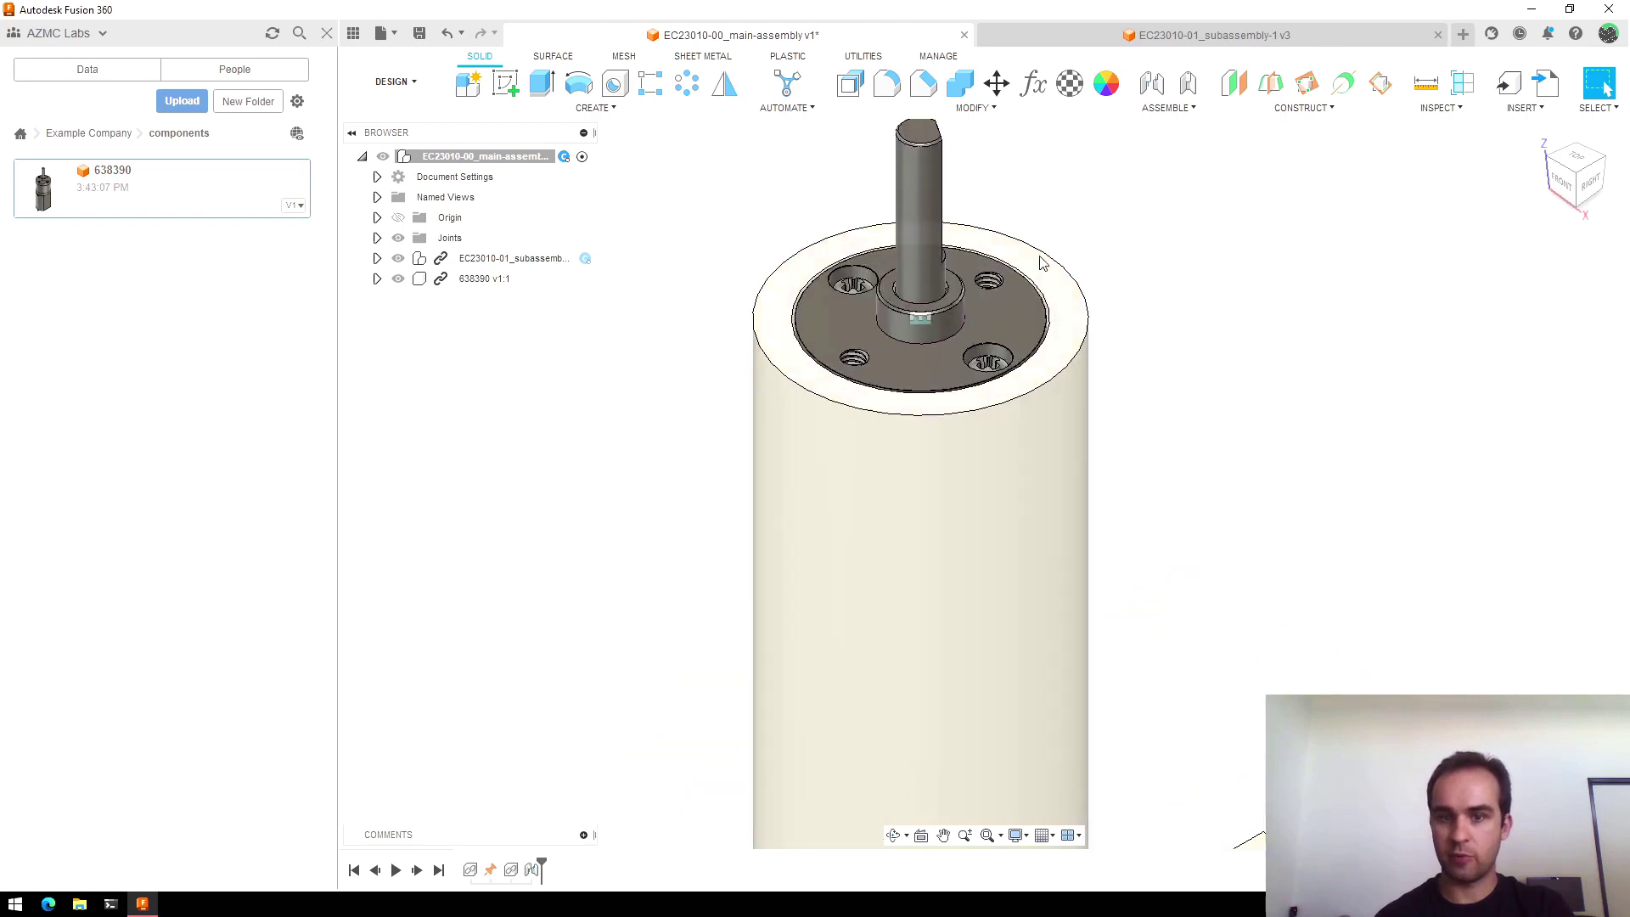
{"action": "scroll", "coordinate": [1043, 264], "scroll_direction": "down", "scroll_amount": 5}
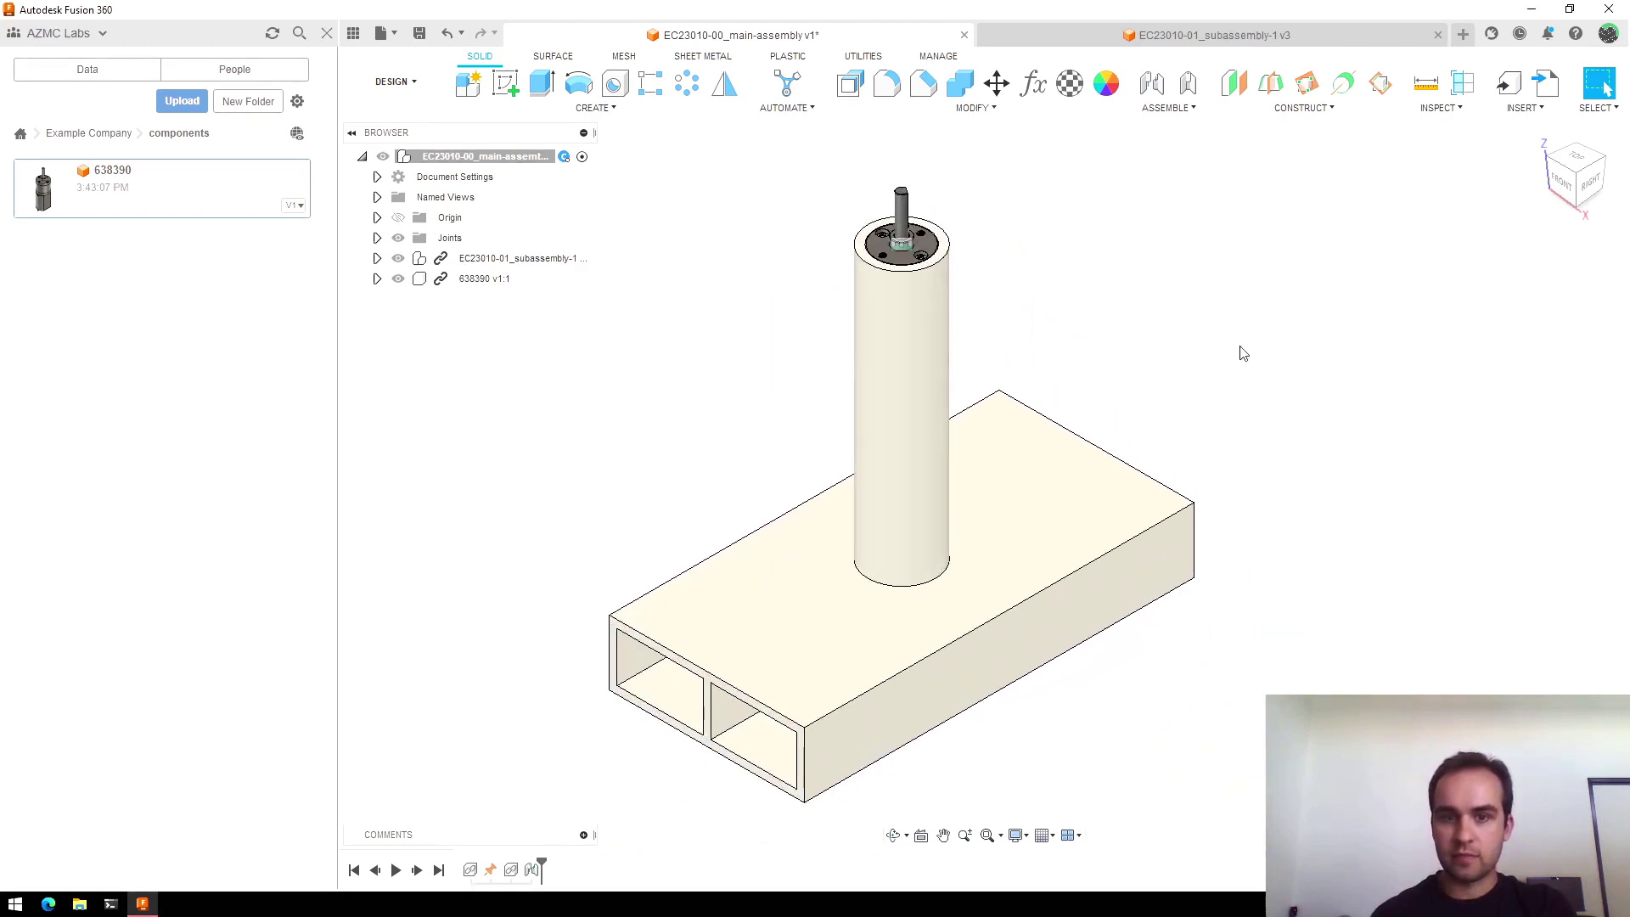
{"action": "scroll", "coordinate": [1242, 353], "scroll_direction": "down", "scroll_amount": 2}
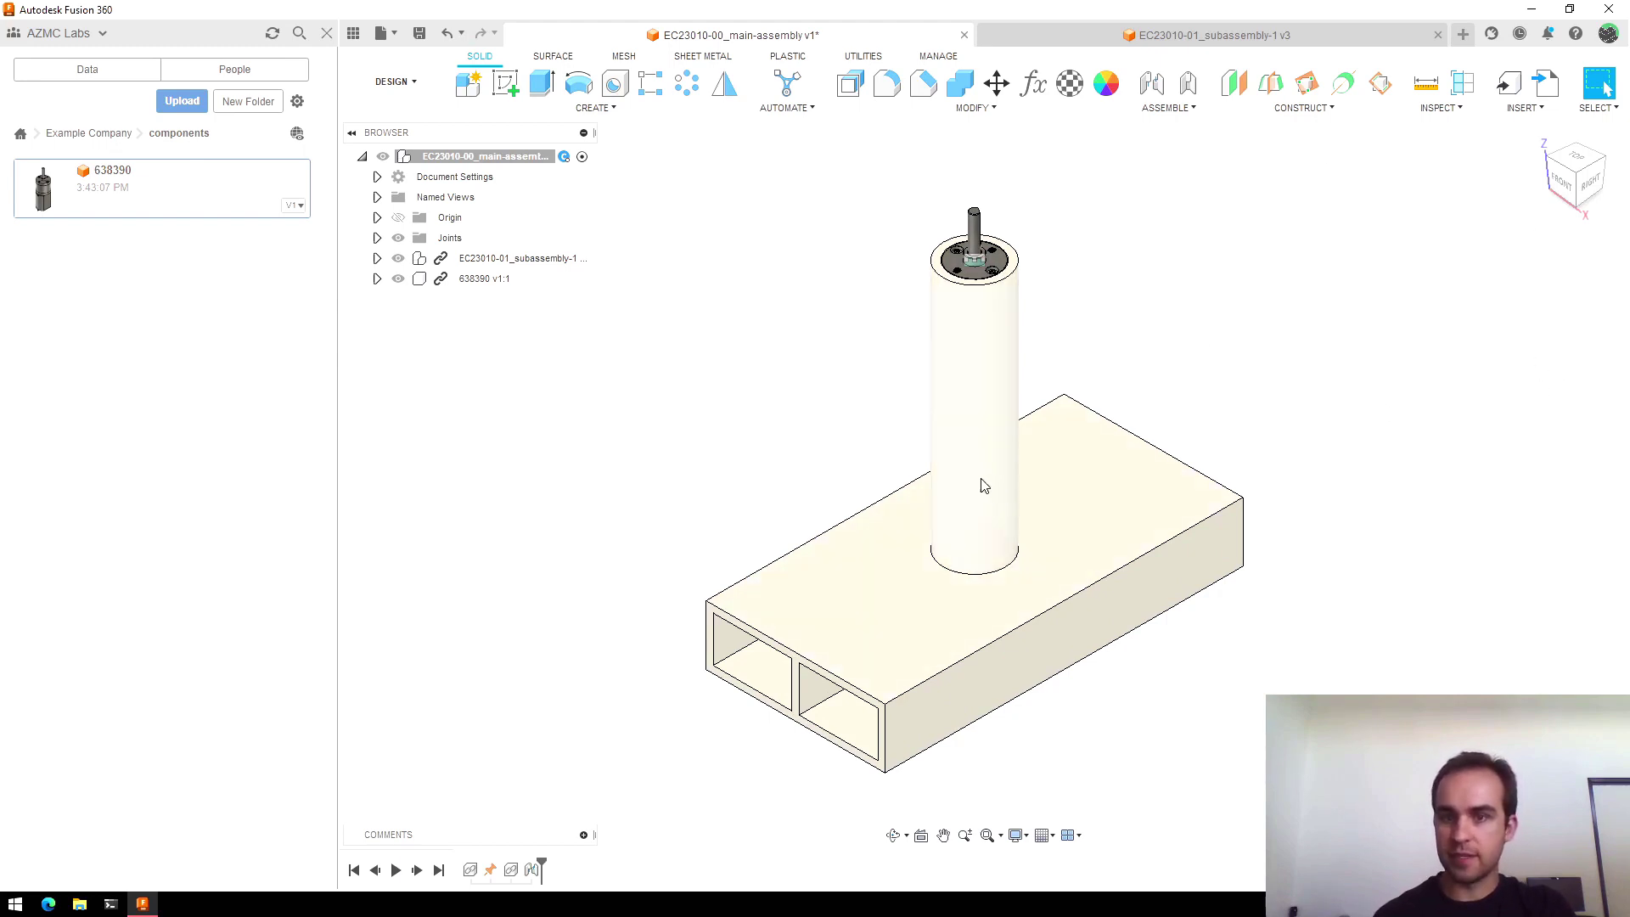
{"action": "left_click", "coordinate": [1061, 35]}
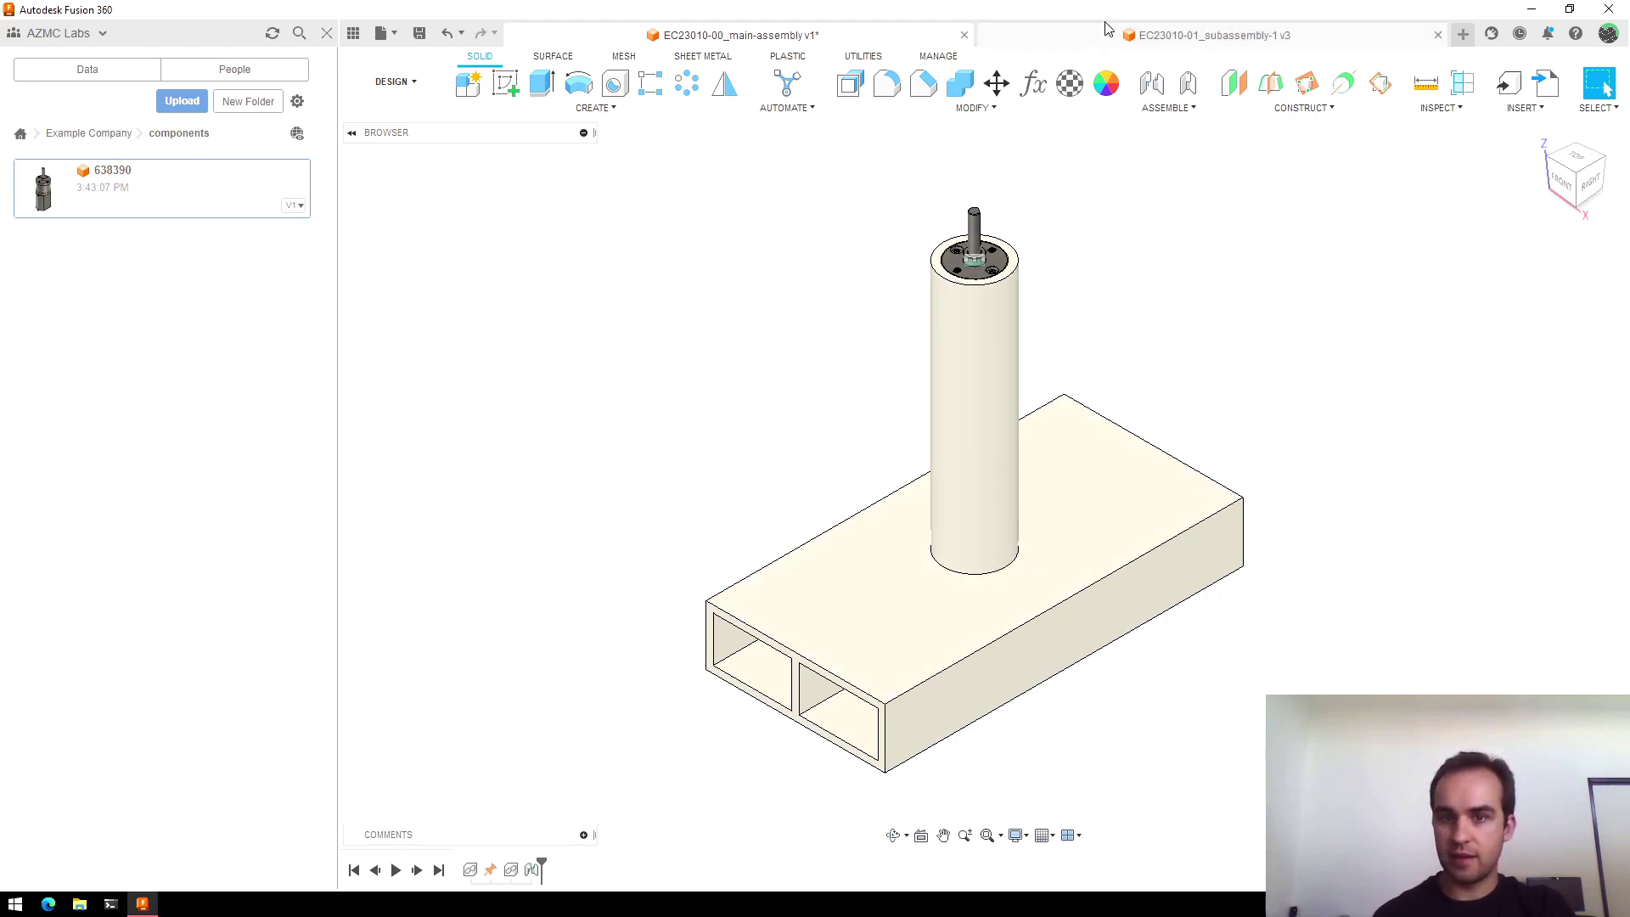
{"action": "left_click", "coordinate": [874, 38]}
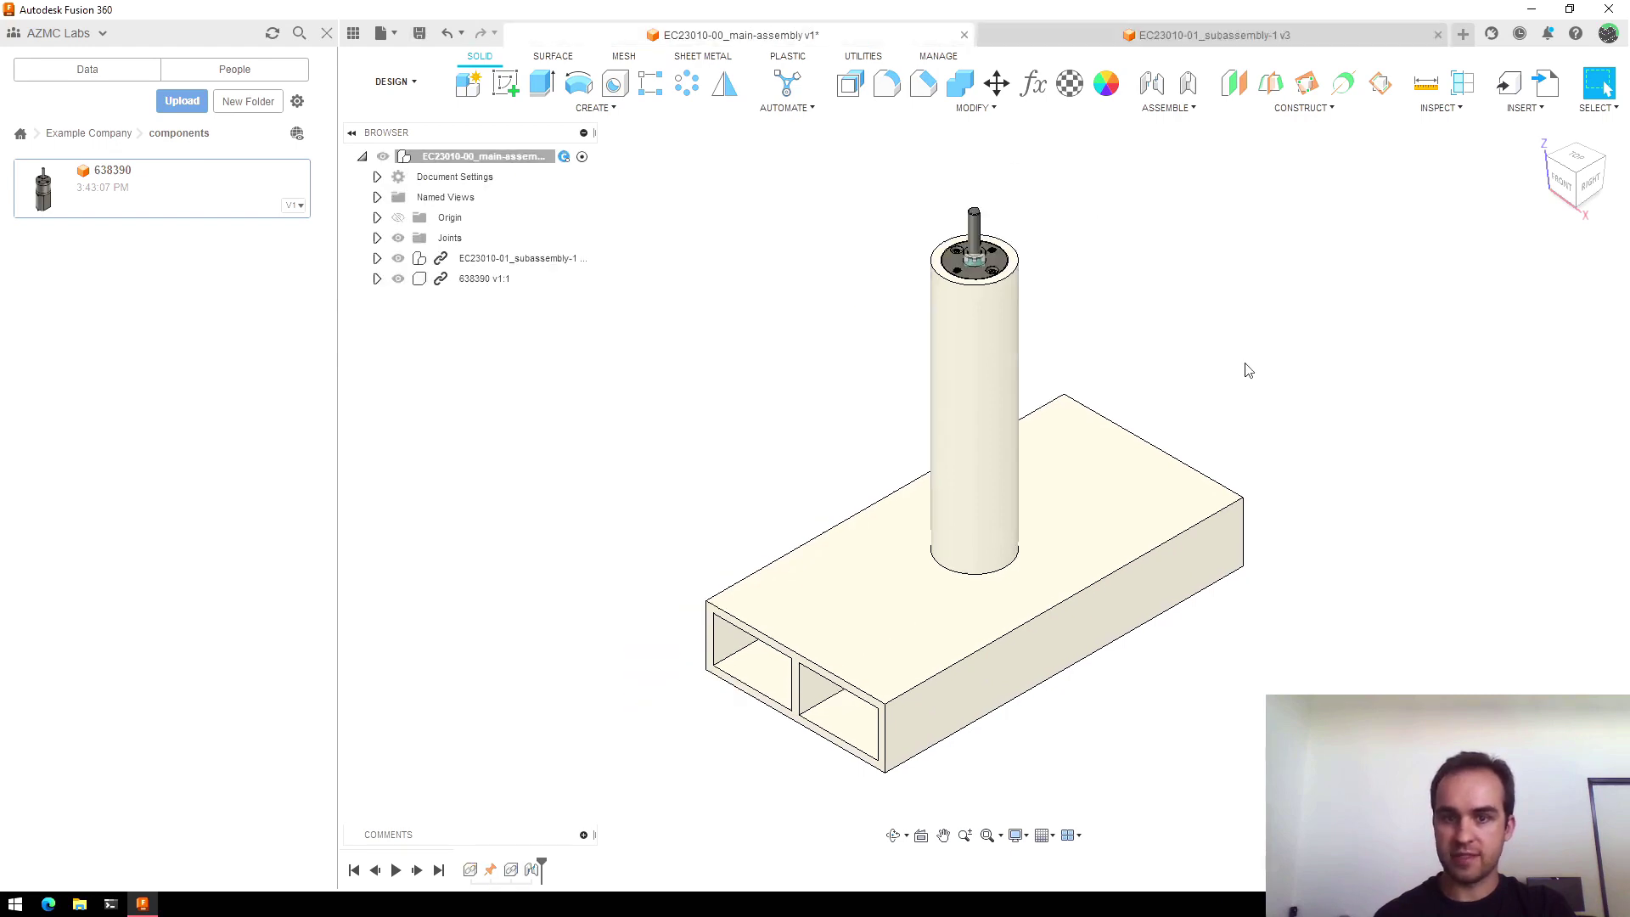
{"action": "scroll", "coordinate": [1065, 348], "scroll_direction": "up", "scroll_amount": 2}
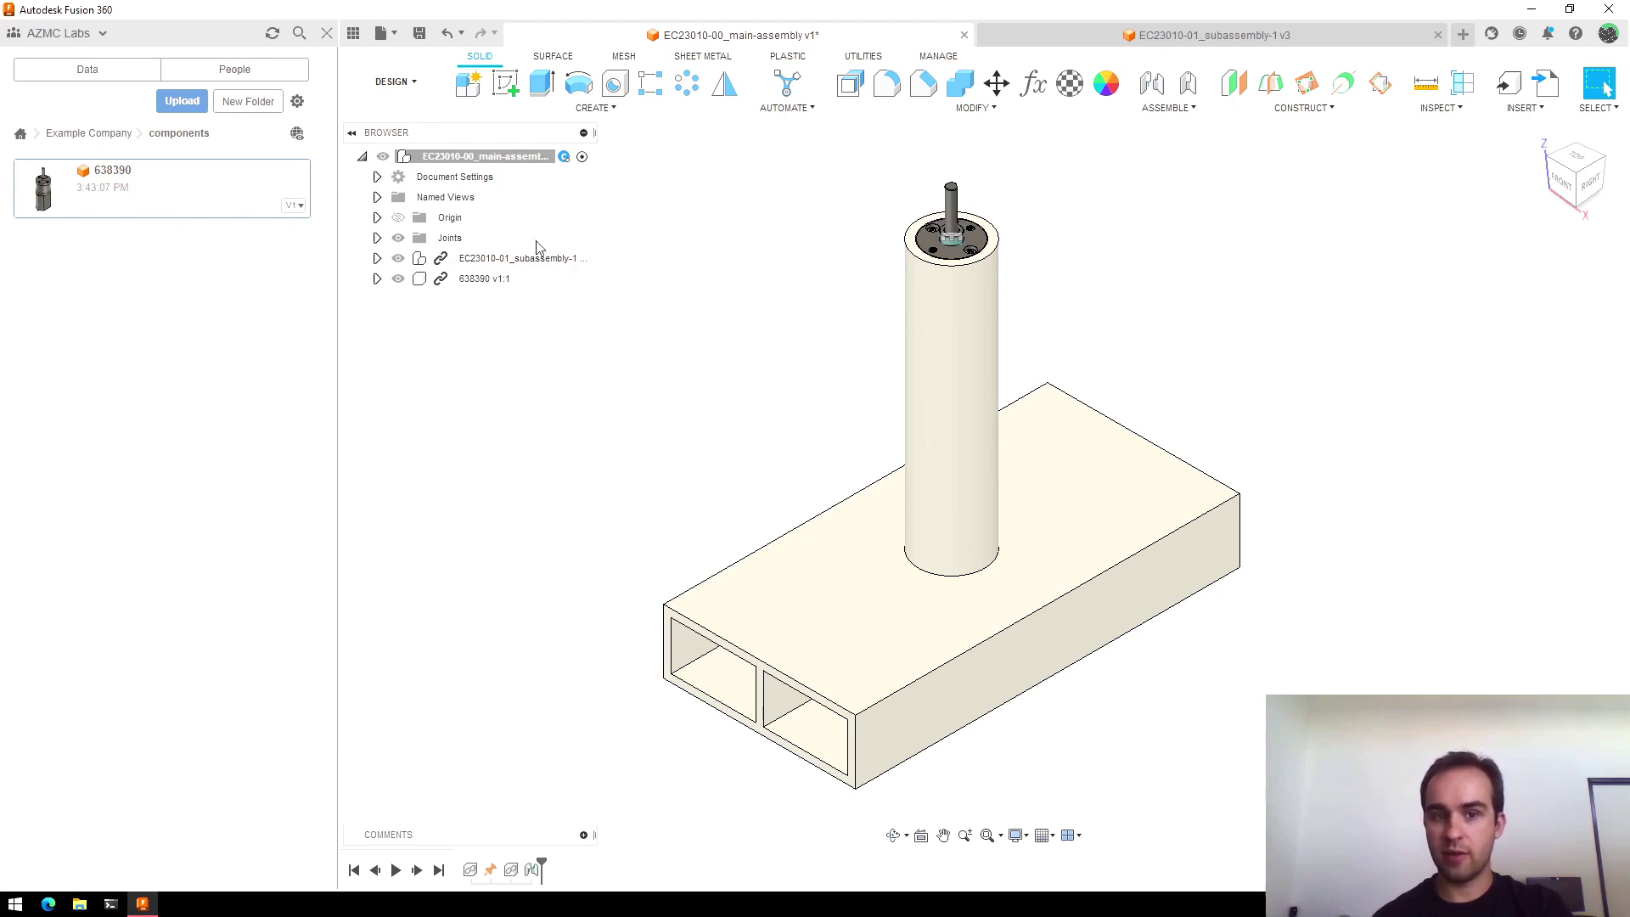
Step: Show the Example Company project folder and expand EC23010-01_subassembly-1 in the browser
{"action": "left_click", "coordinate": [88, 133]}
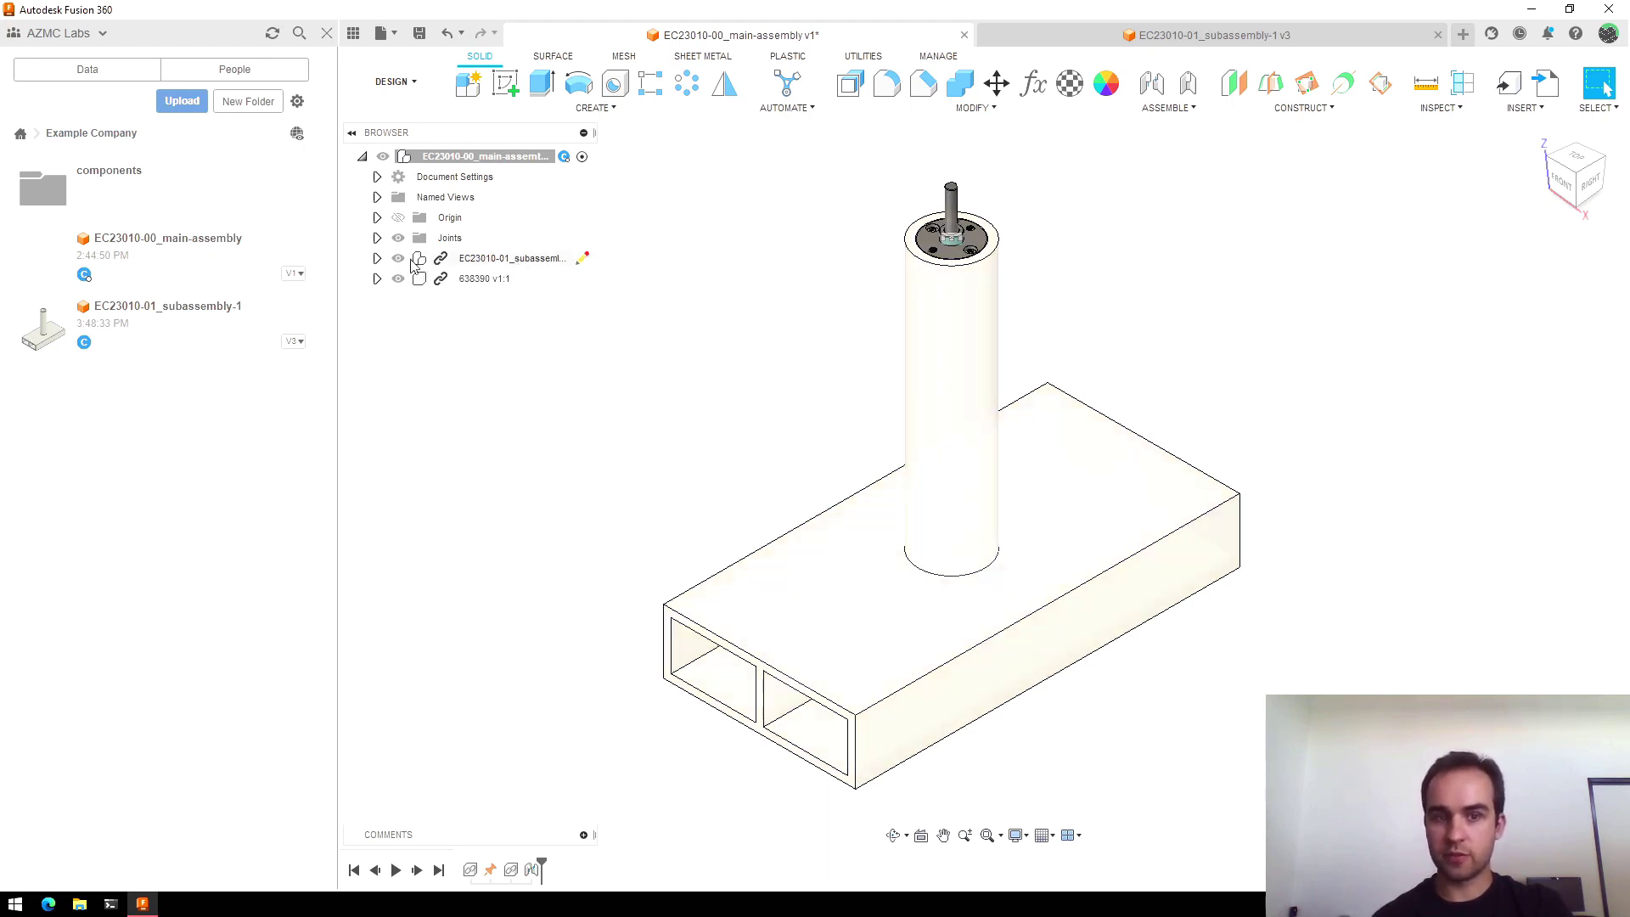
{"action": "left_click", "coordinate": [377, 259]}
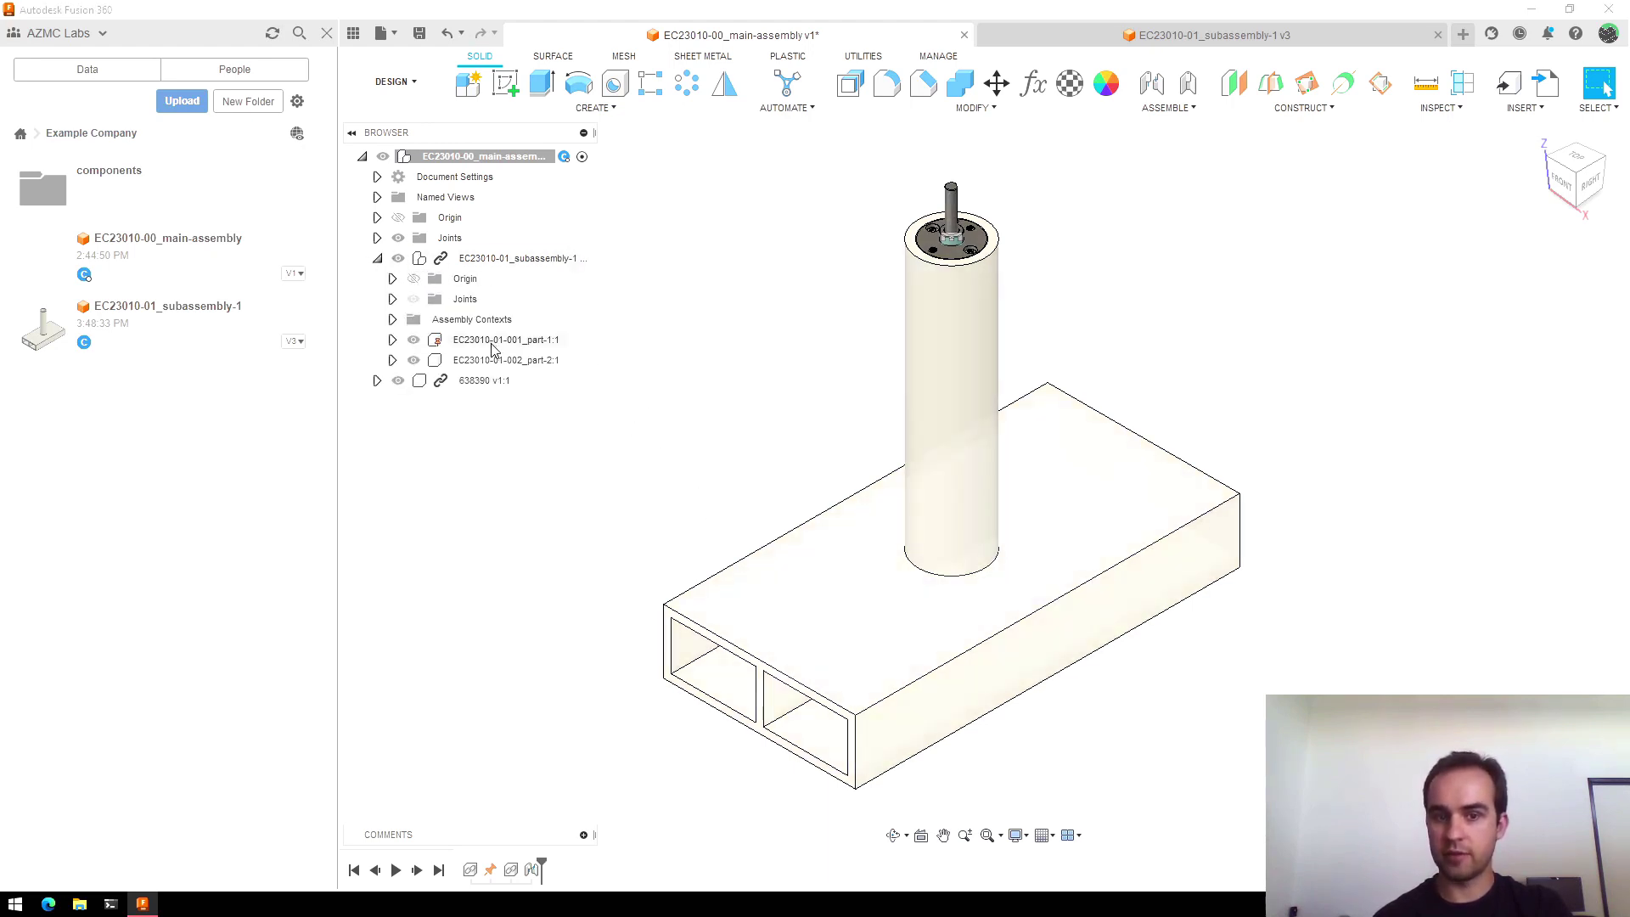